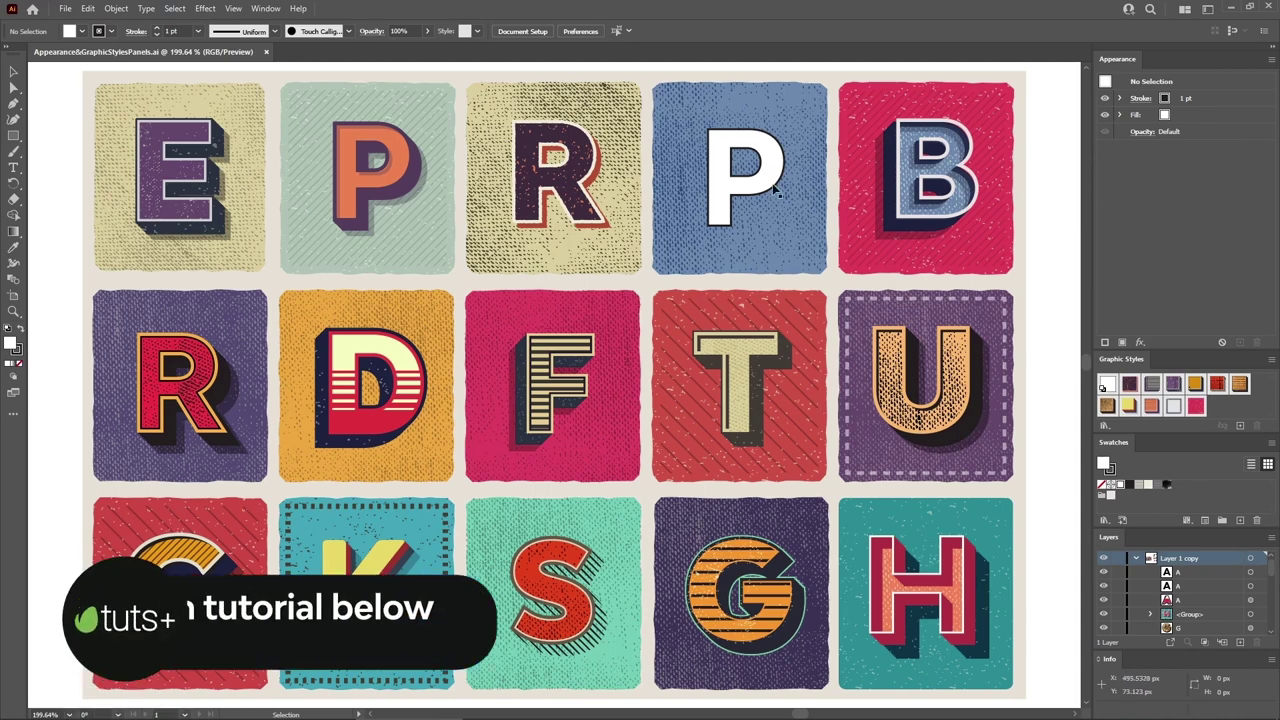
click(265, 8)
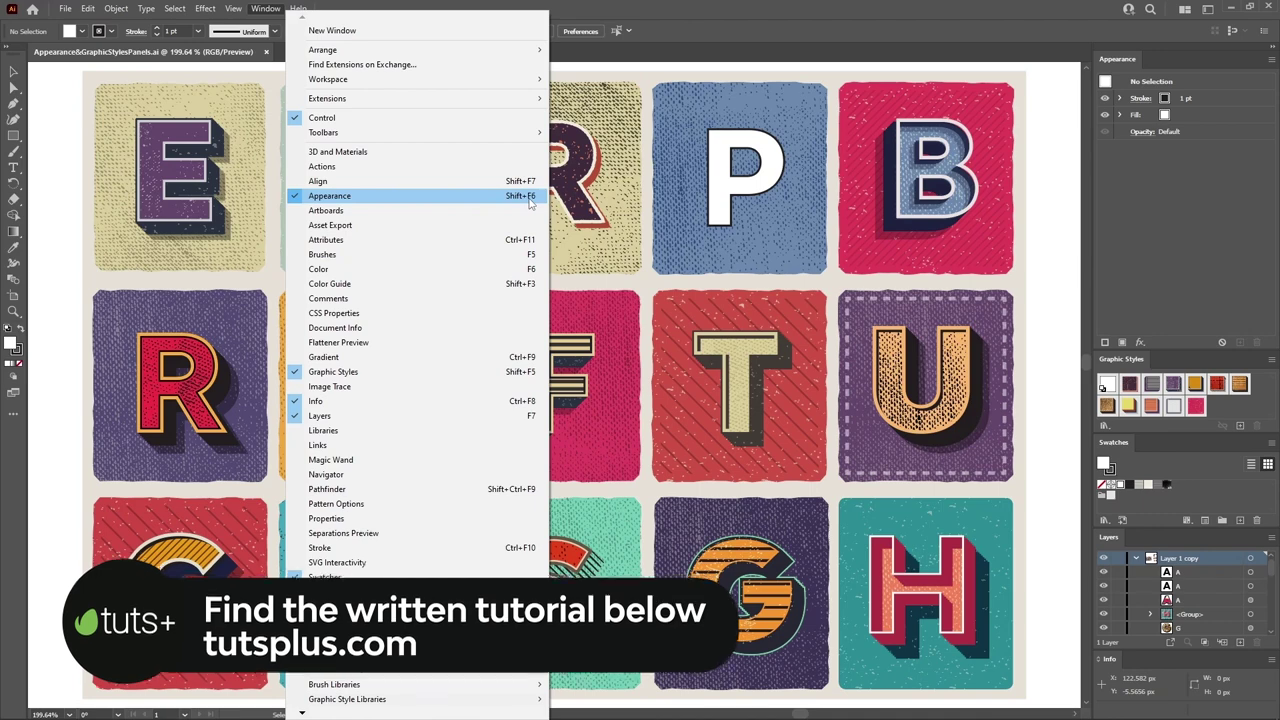
click(1036, 201)
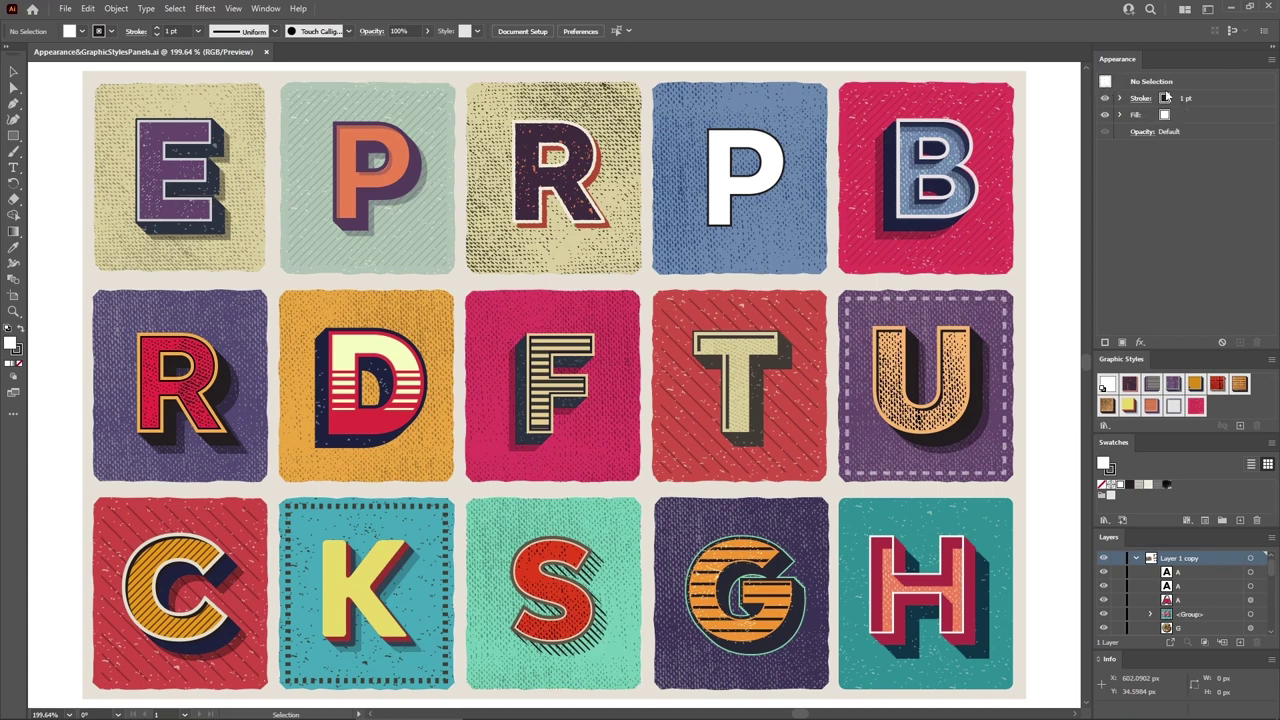
Hide the thumbnail in the Appearance panel and show it again.
click(1272, 61)
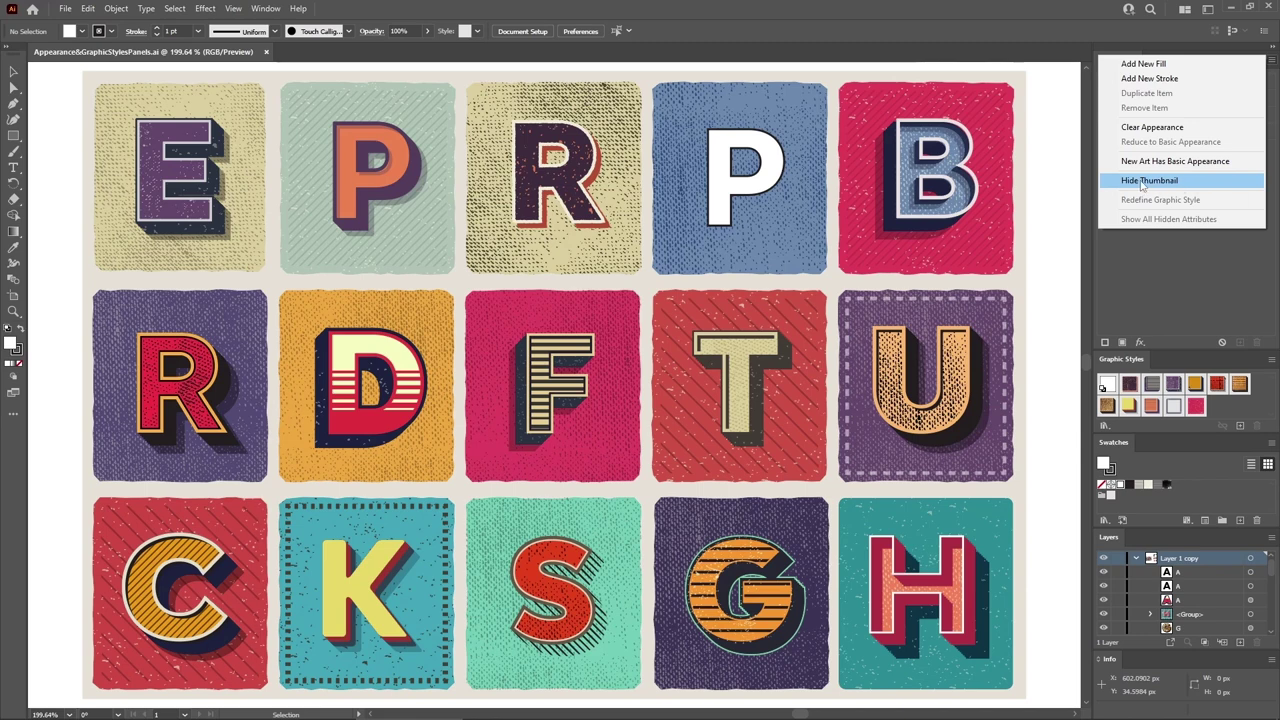
click(1190, 181)
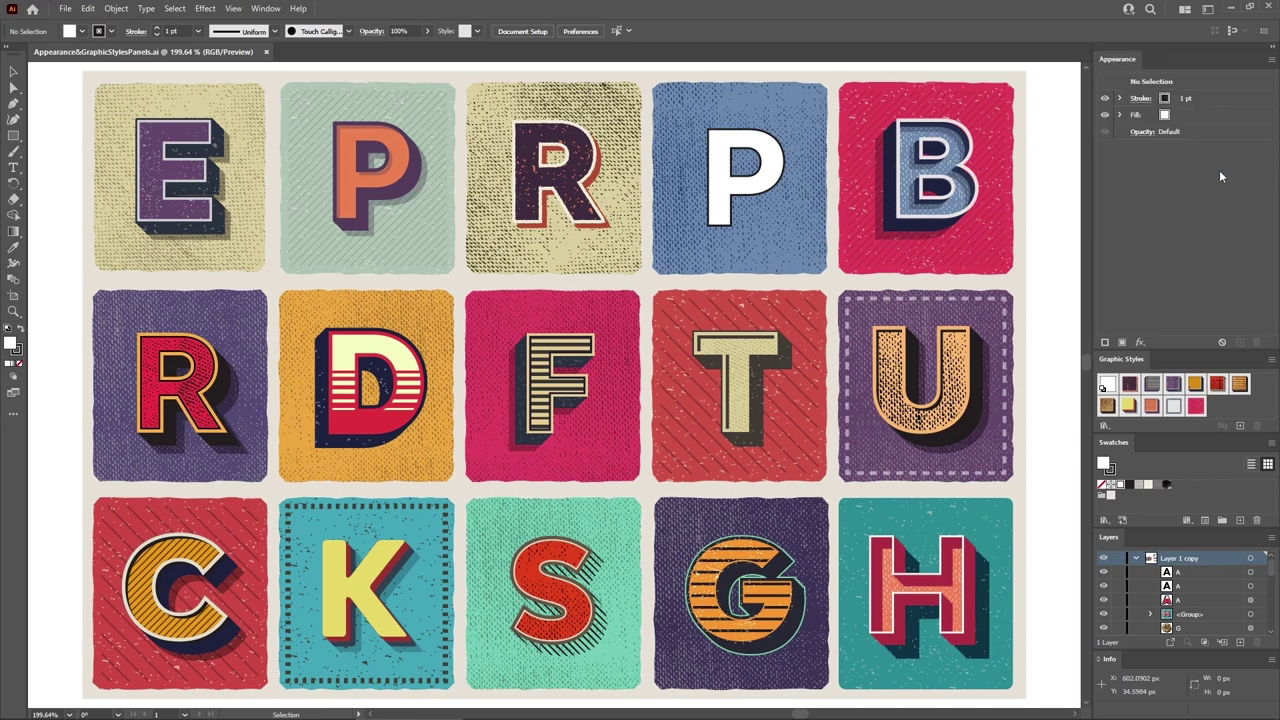
click(1271, 60)
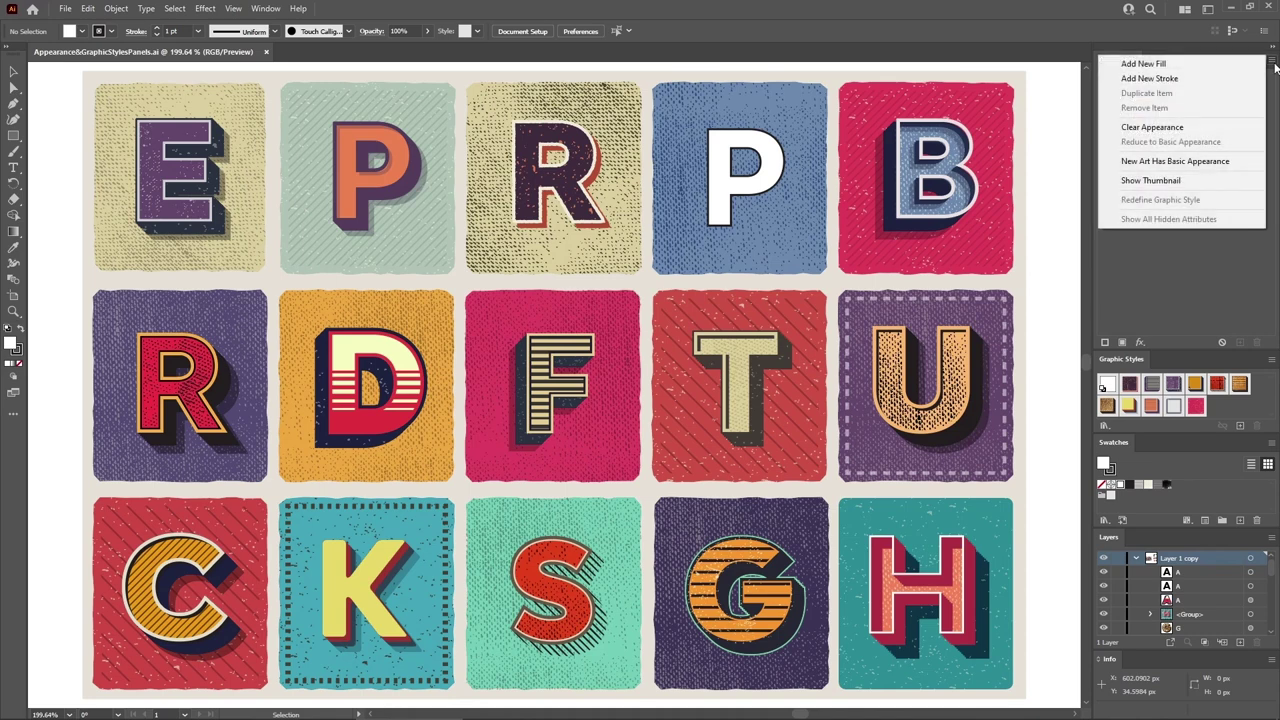
click(1183, 181)
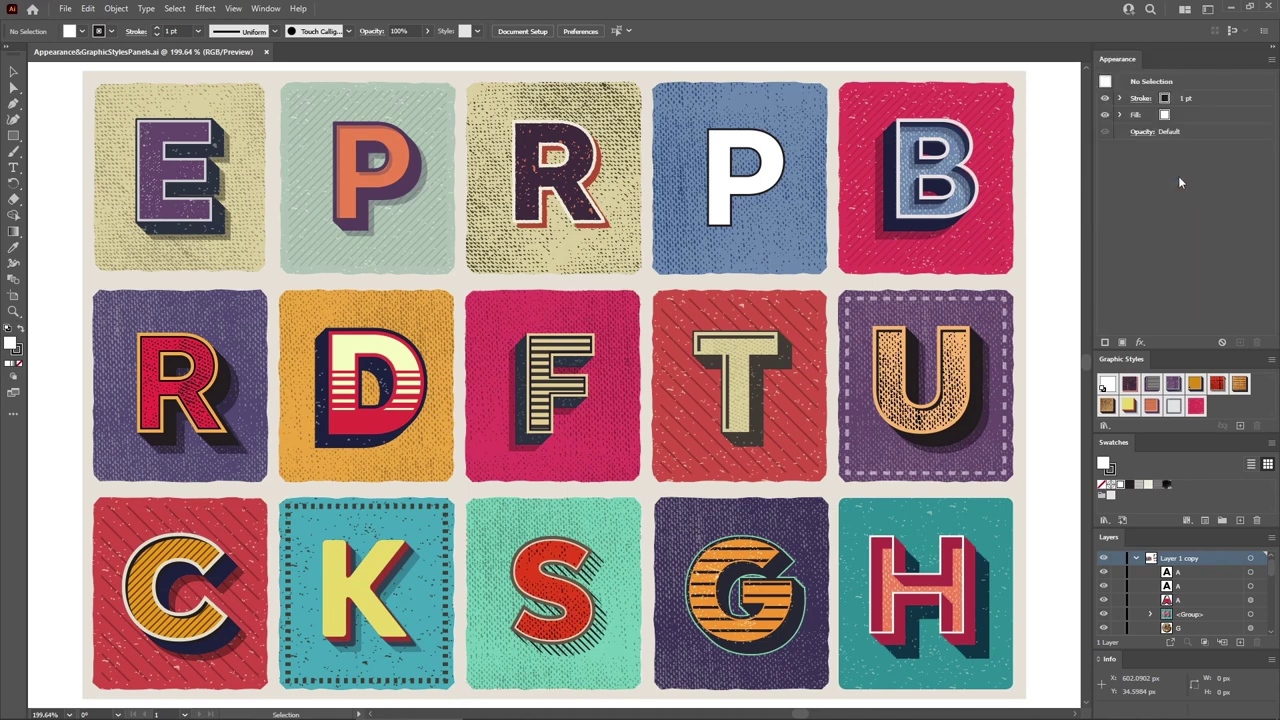
Apply the current appearance, a white fill with a 1 pt black stroke, to the blue textured square behind the white P.
click(1107, 86)
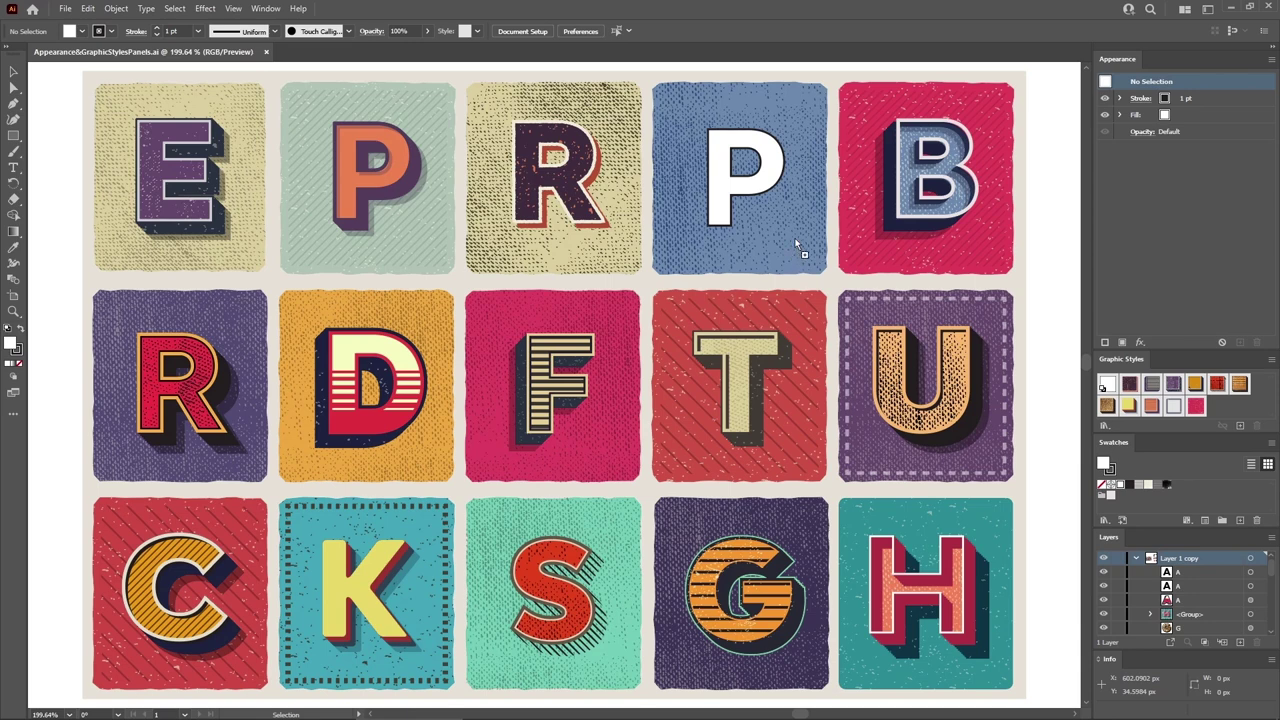
drag(799, 240, 795, 232)
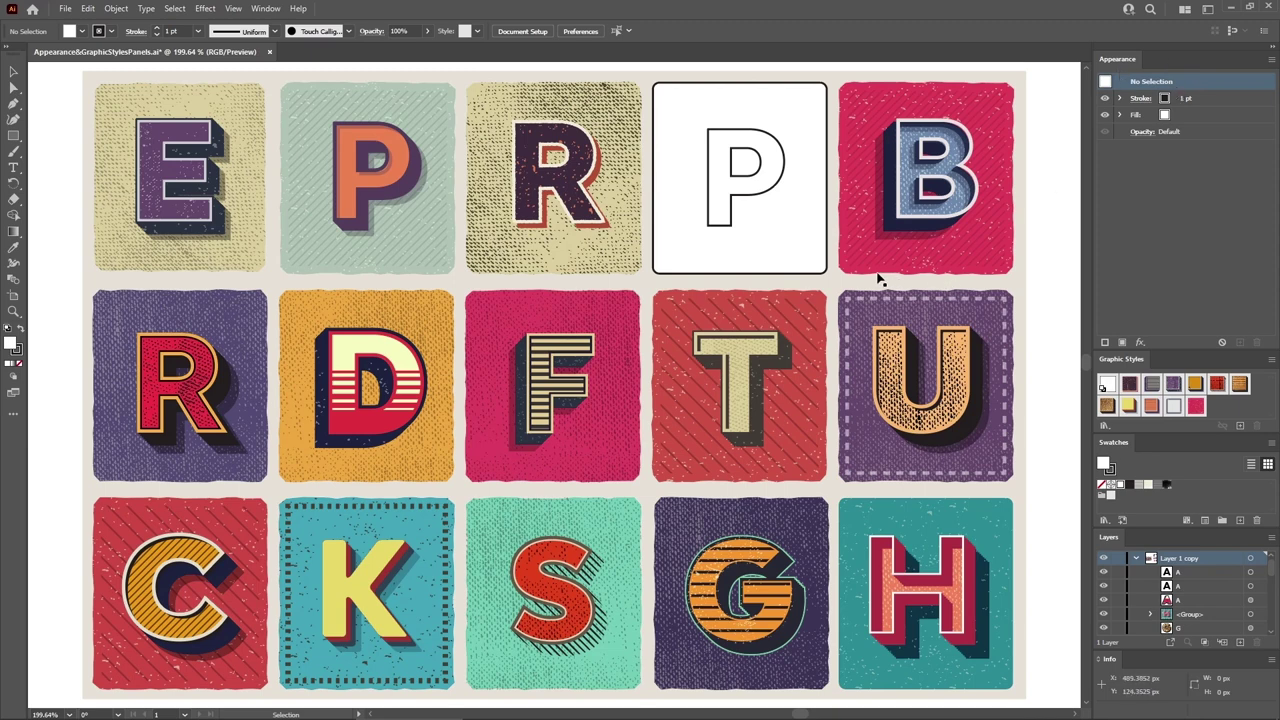
Examine the appearance entries of the white square's path, the P text, the H tile's group and the whole layer.
click(821, 266)
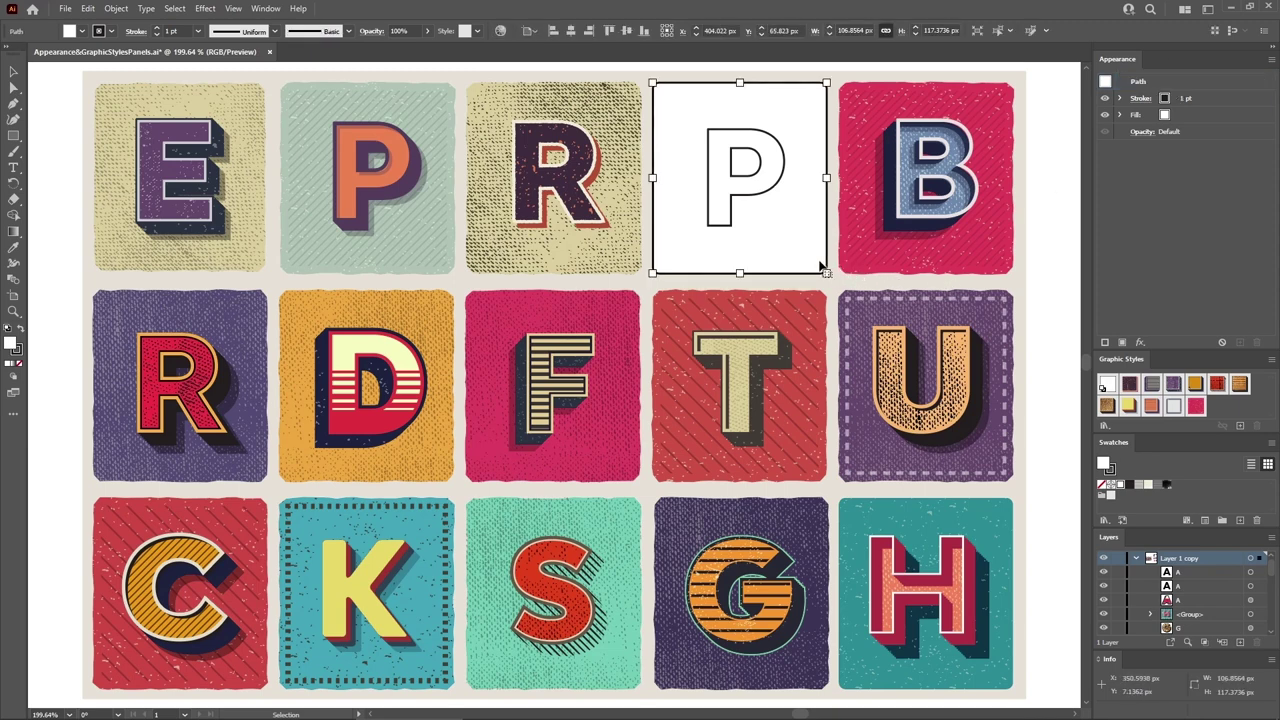
click(776, 196)
click(962, 585)
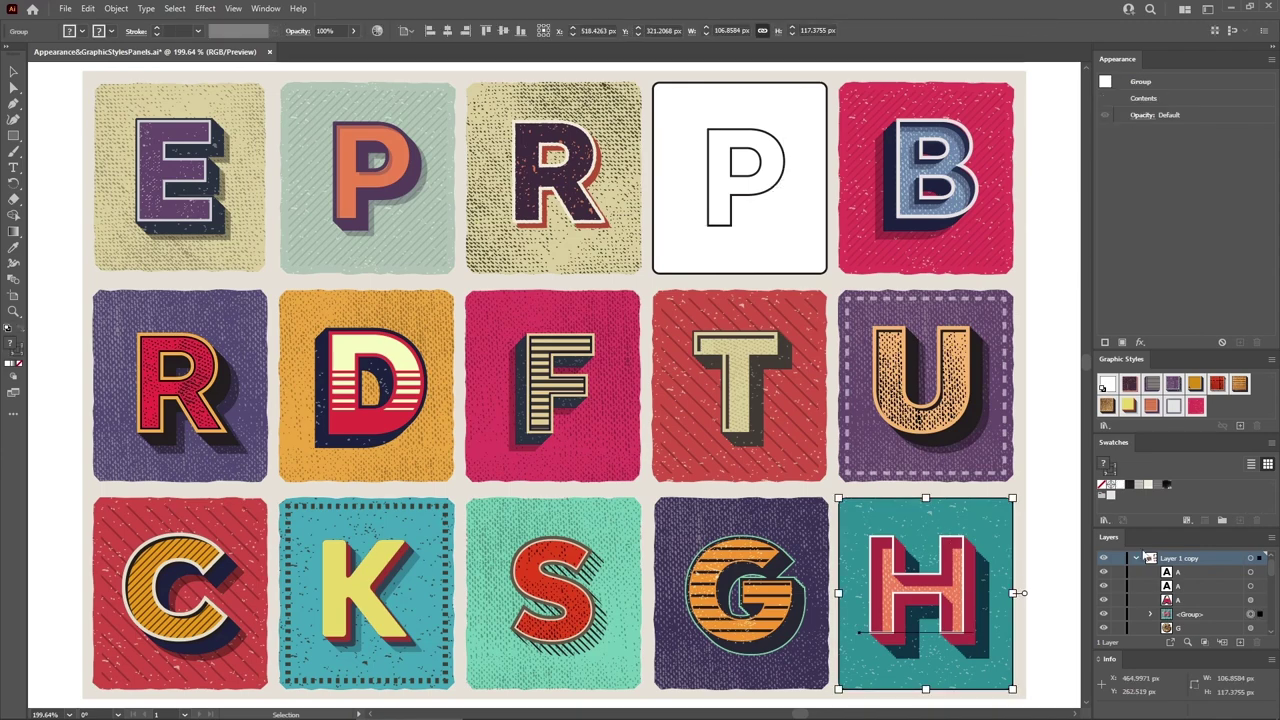
click(1070, 508)
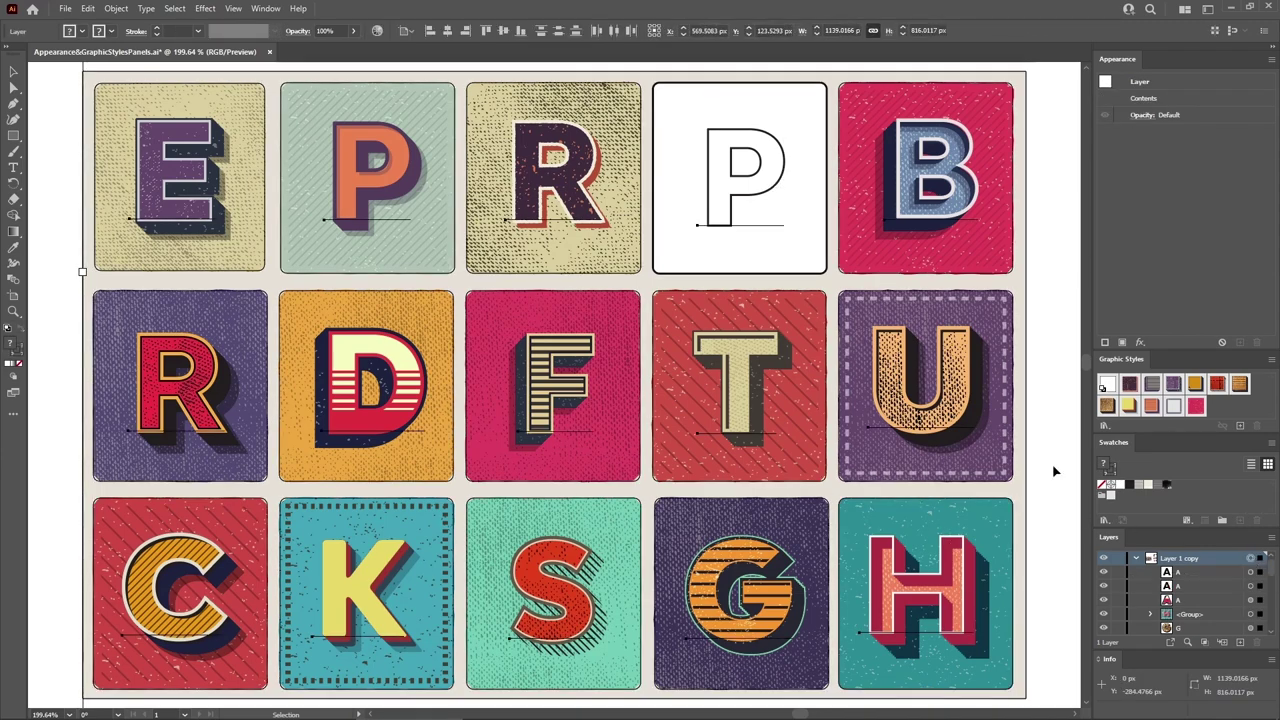
Examine the stacked strokes, fills and effects of the letters U and K, expanding the K's lowest fill.
click(972, 400)
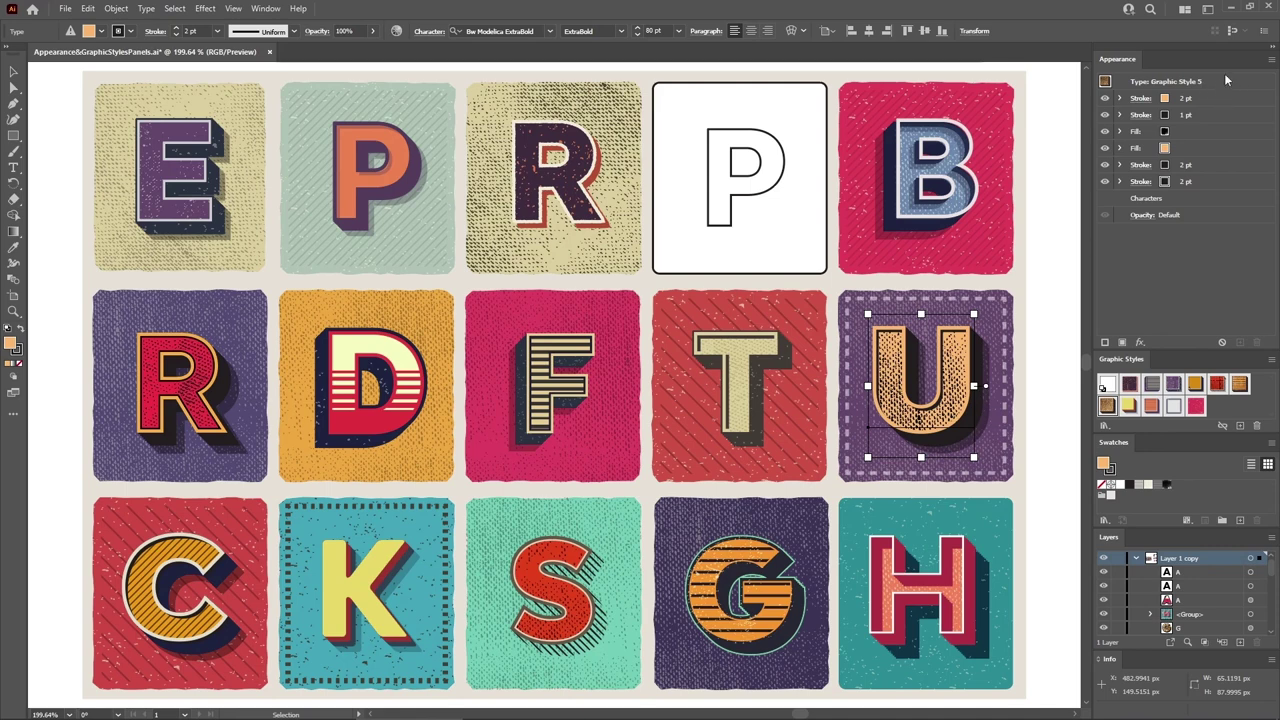
click(362, 568)
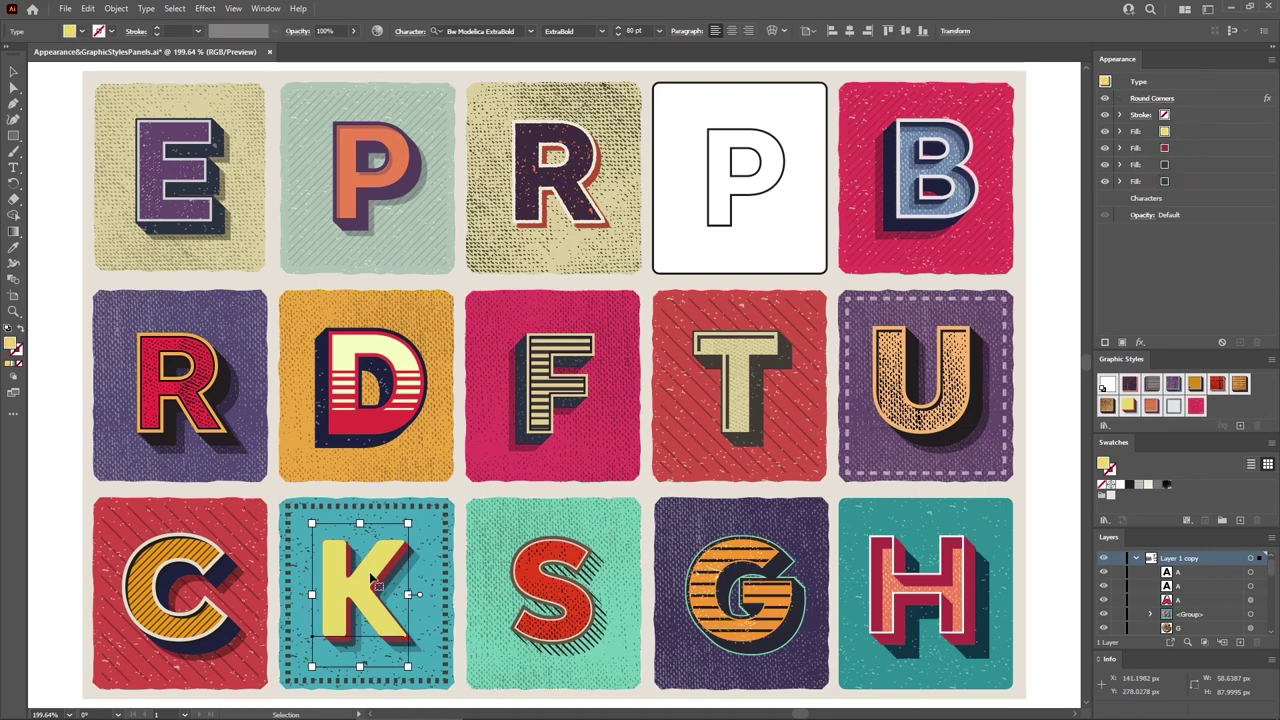
click(1172, 84)
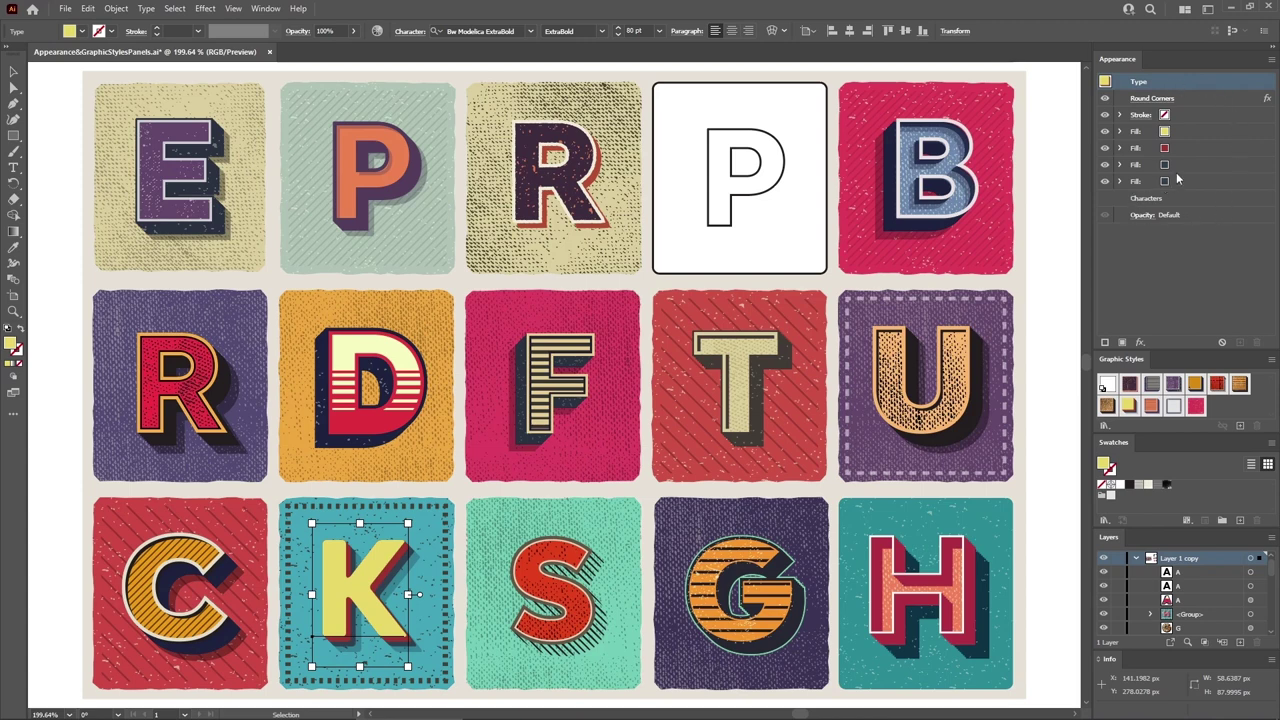
click(1121, 181)
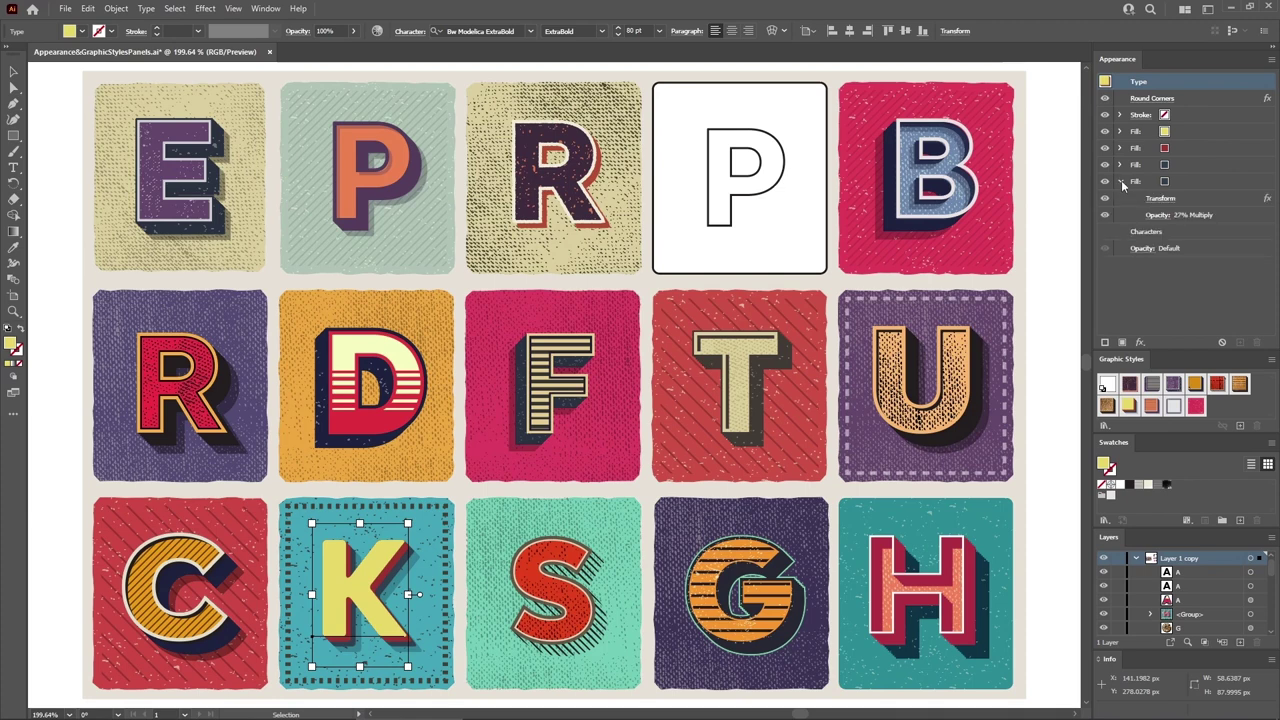
Lower the overall opacity of the white P text to 48%.
click(737, 218)
click(1181, 148)
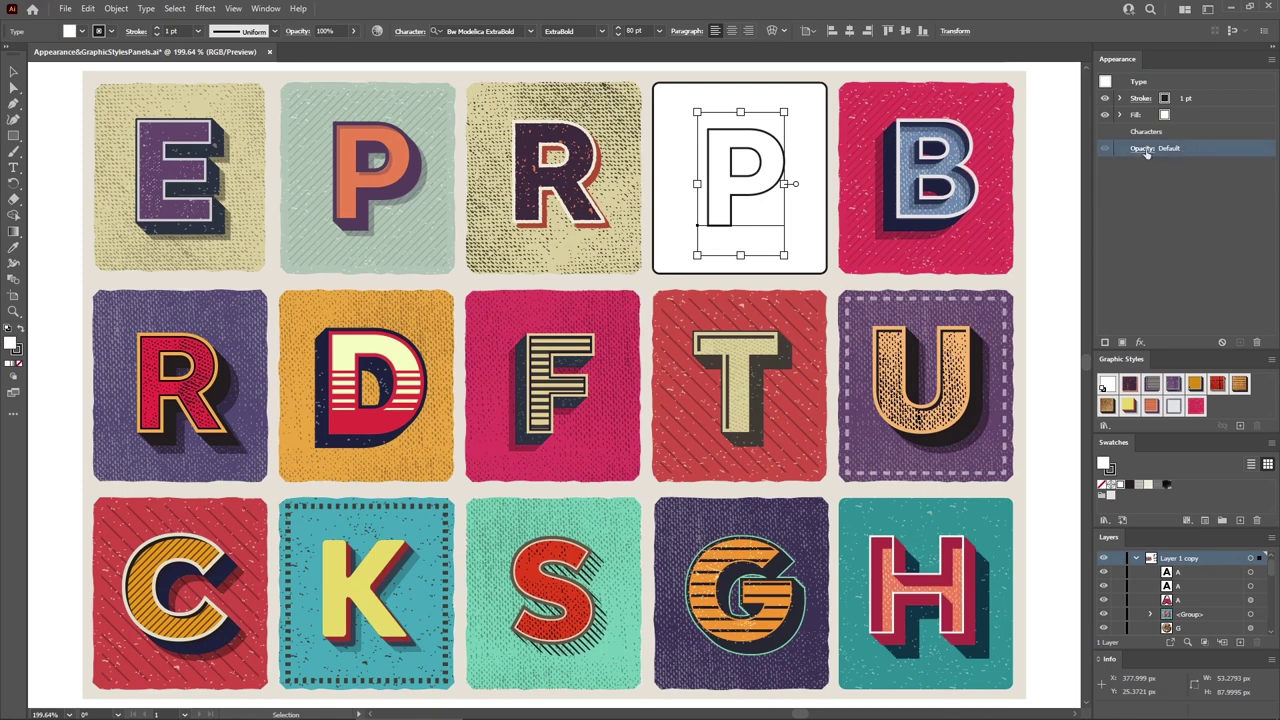
click(1143, 149)
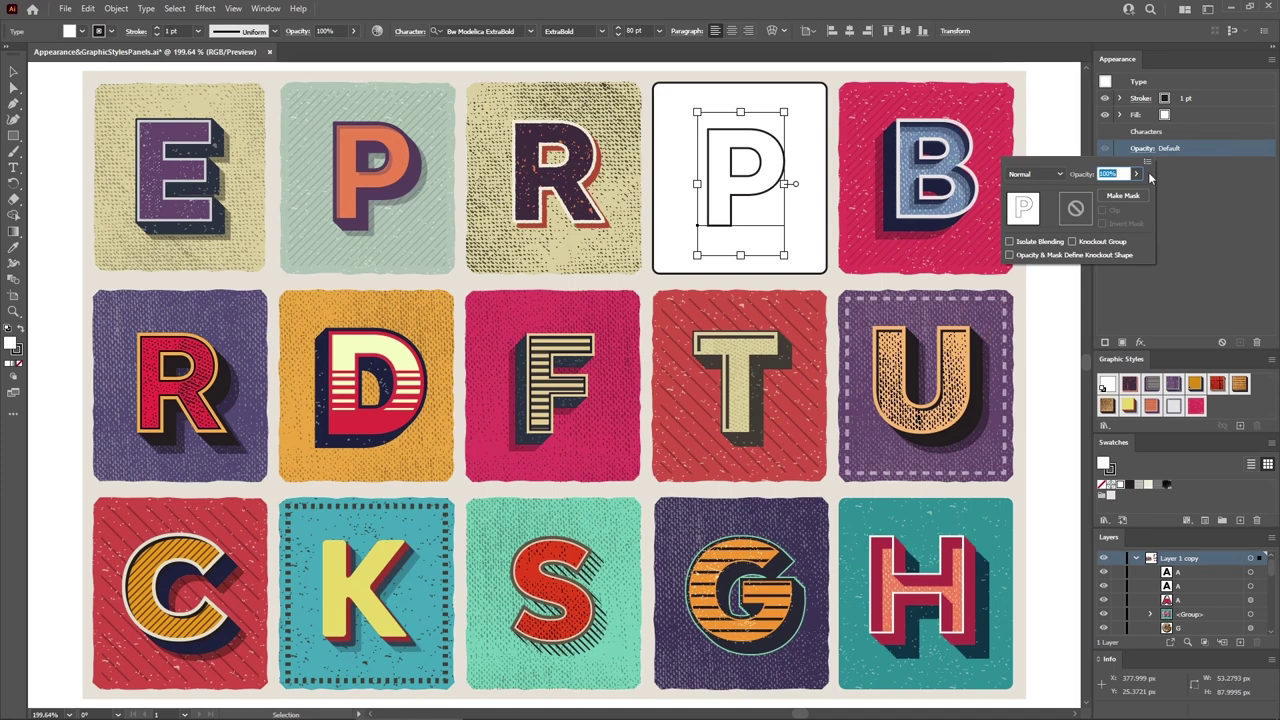
click(1136, 174)
drag(1127, 193, 1108, 193)
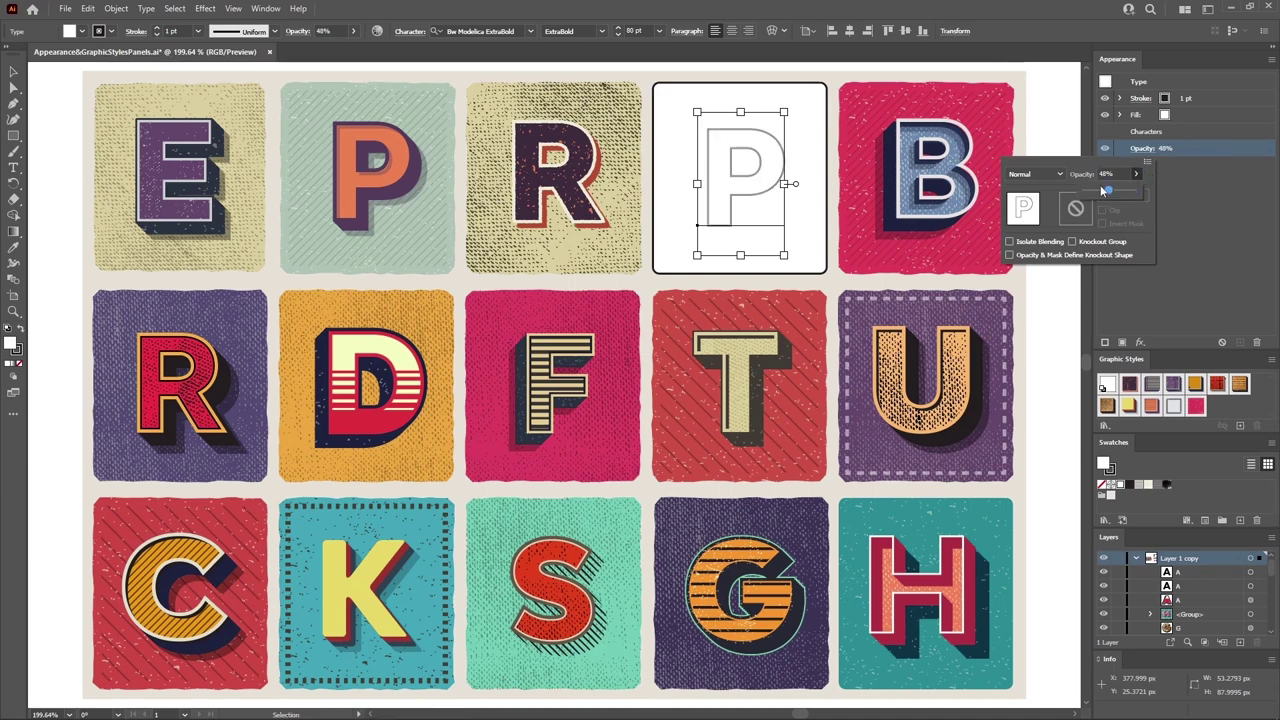
Look through the P text's blending modes, keep Normal, and restore its opacity to 100%.
click(1062, 172)
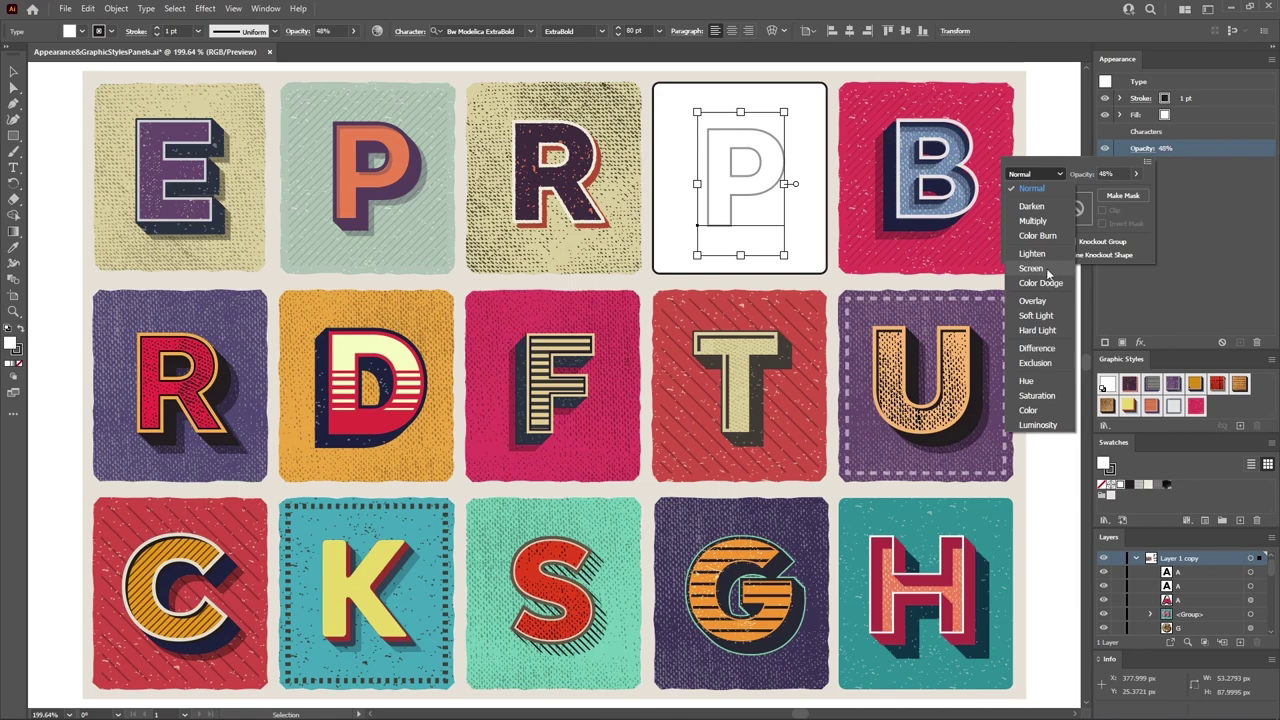
click(1136, 175)
click(1137, 176)
click(1138, 190)
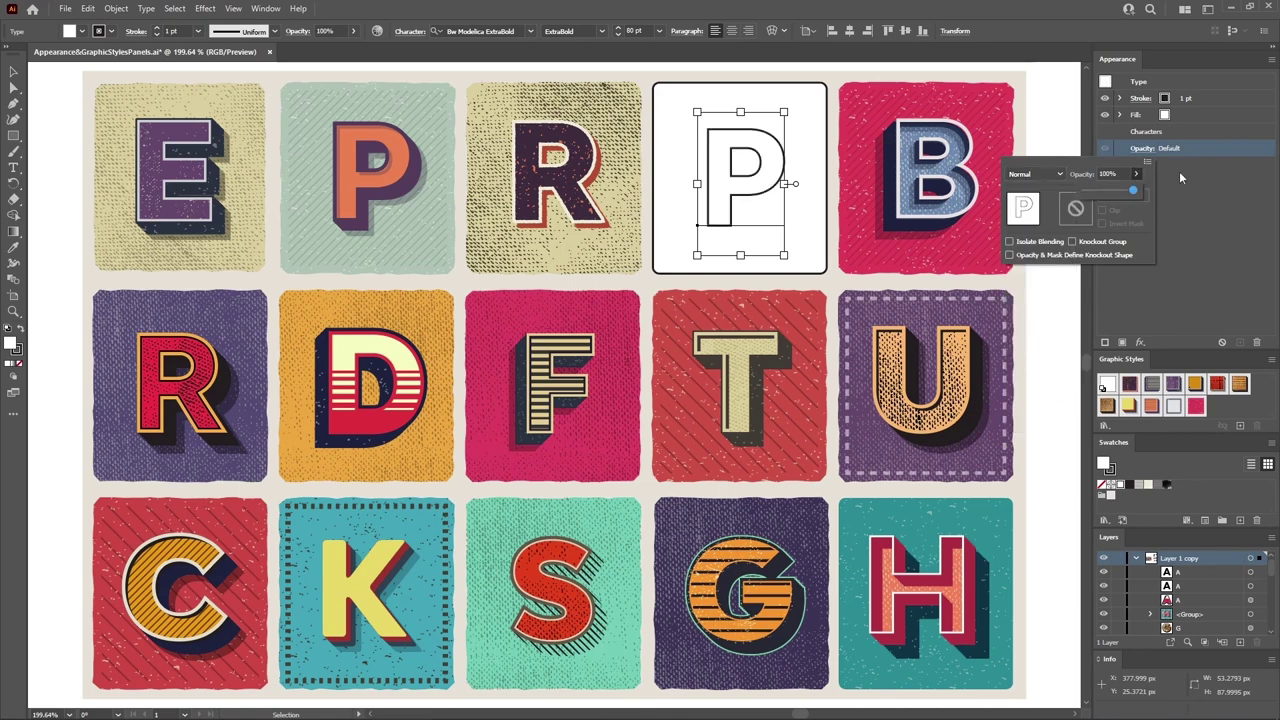
click(1188, 150)
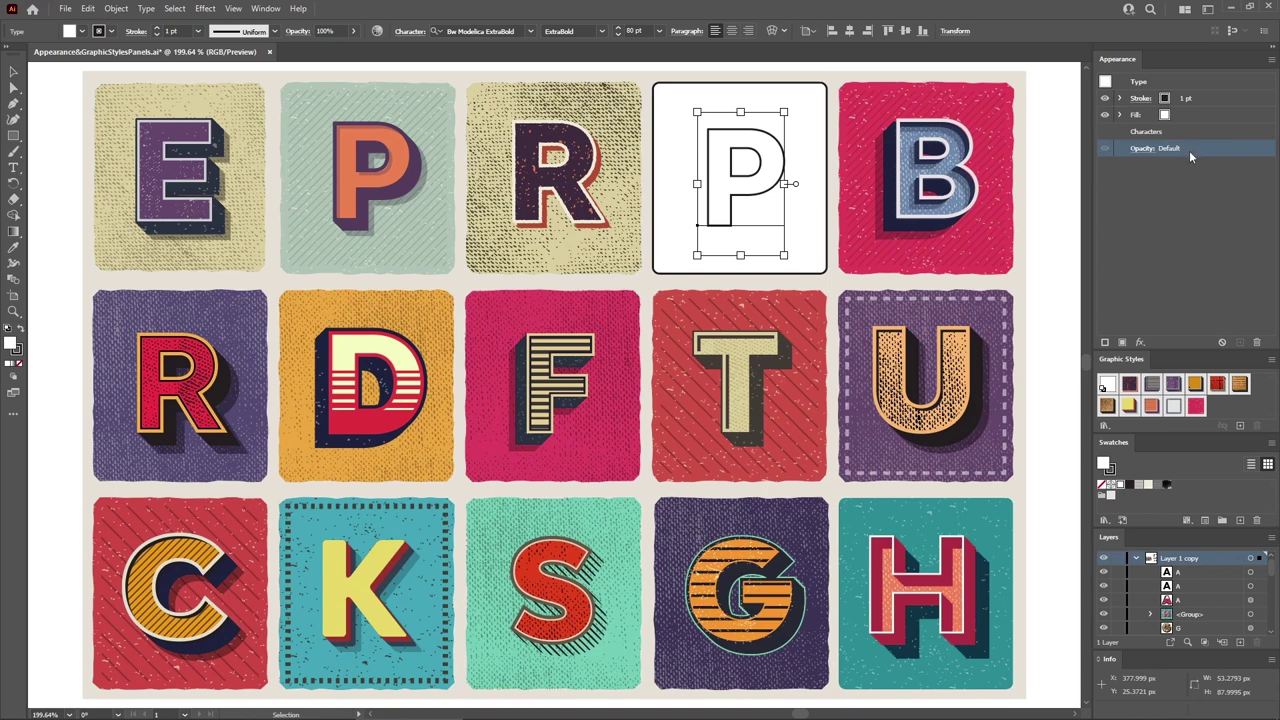
Examine the swatches and the RGB color sliders available for the P text's fill.
click(1200, 117)
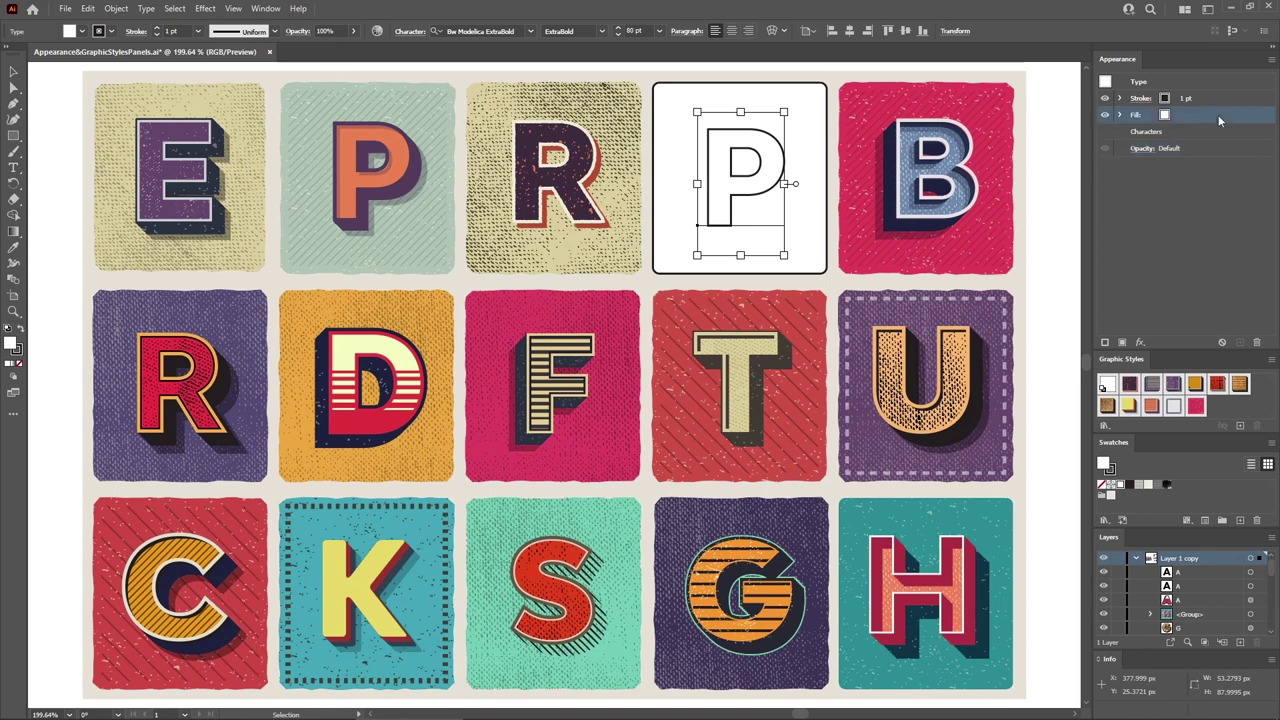
click(1165, 117)
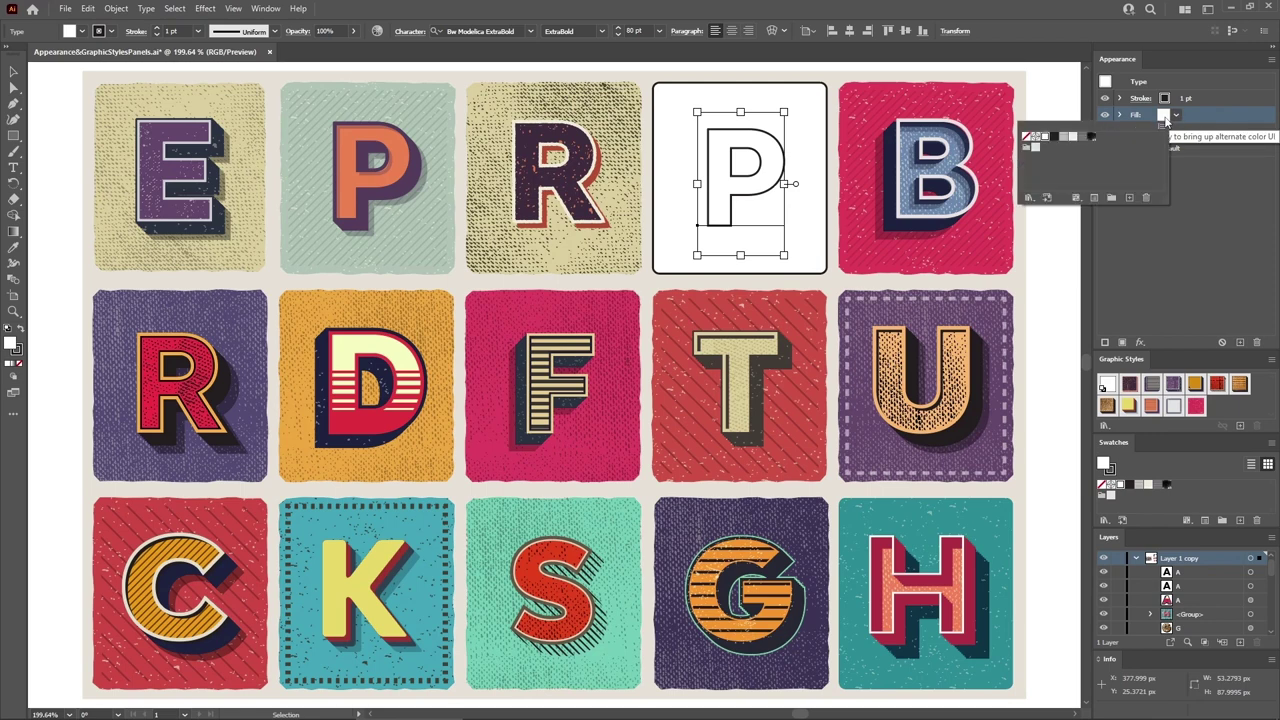
click(1163, 116)
shift+click(1163, 116)
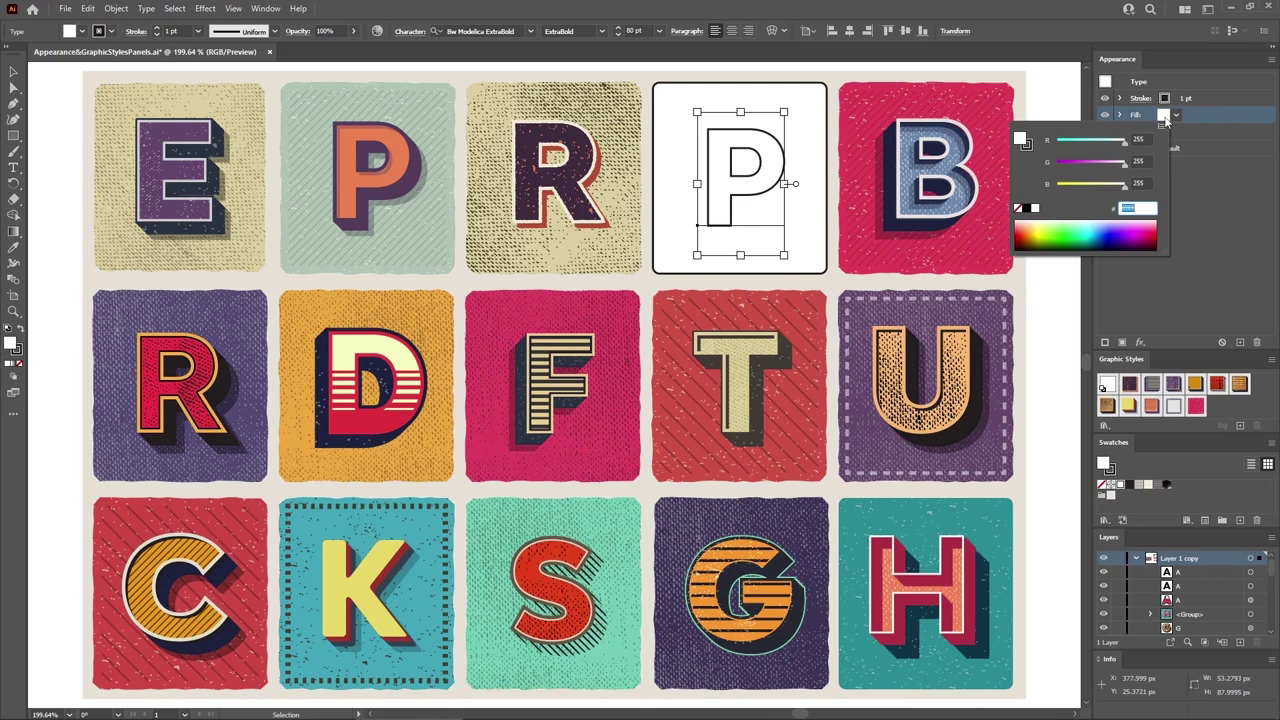
click(1222, 98)
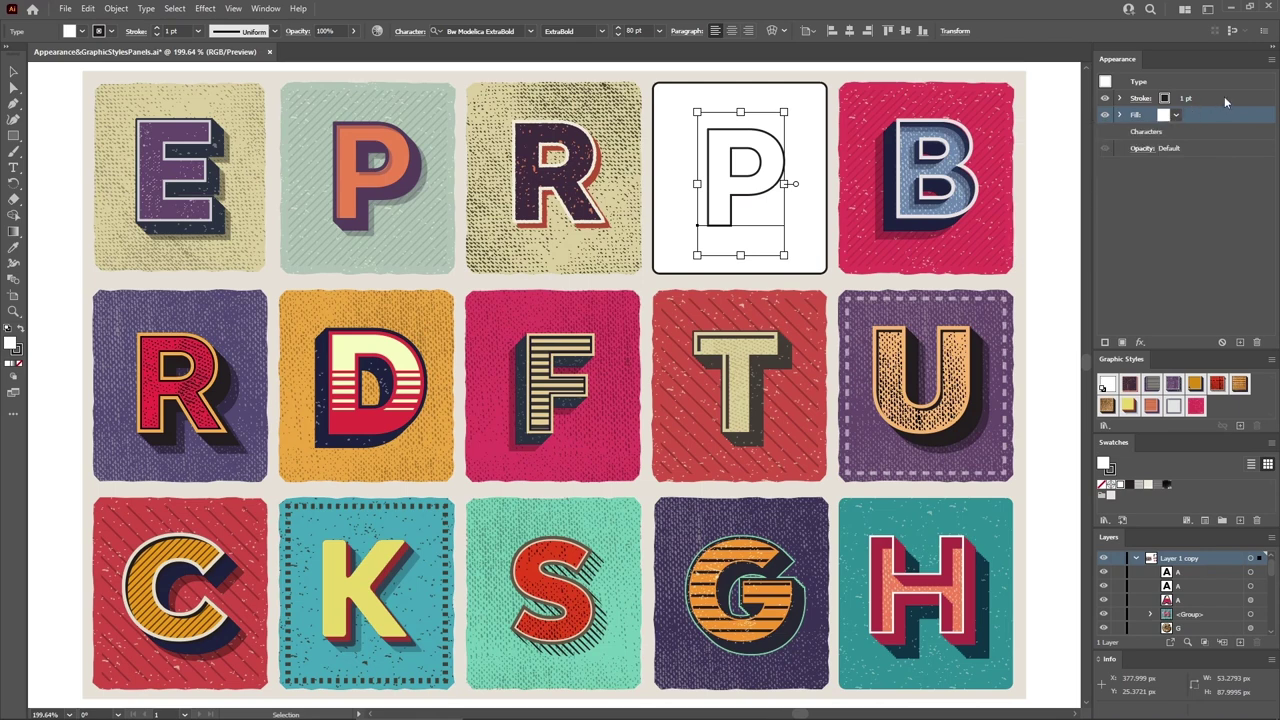
Examine the swatches and the RGB color sliders available for the P text's stroke.
click(1224, 96)
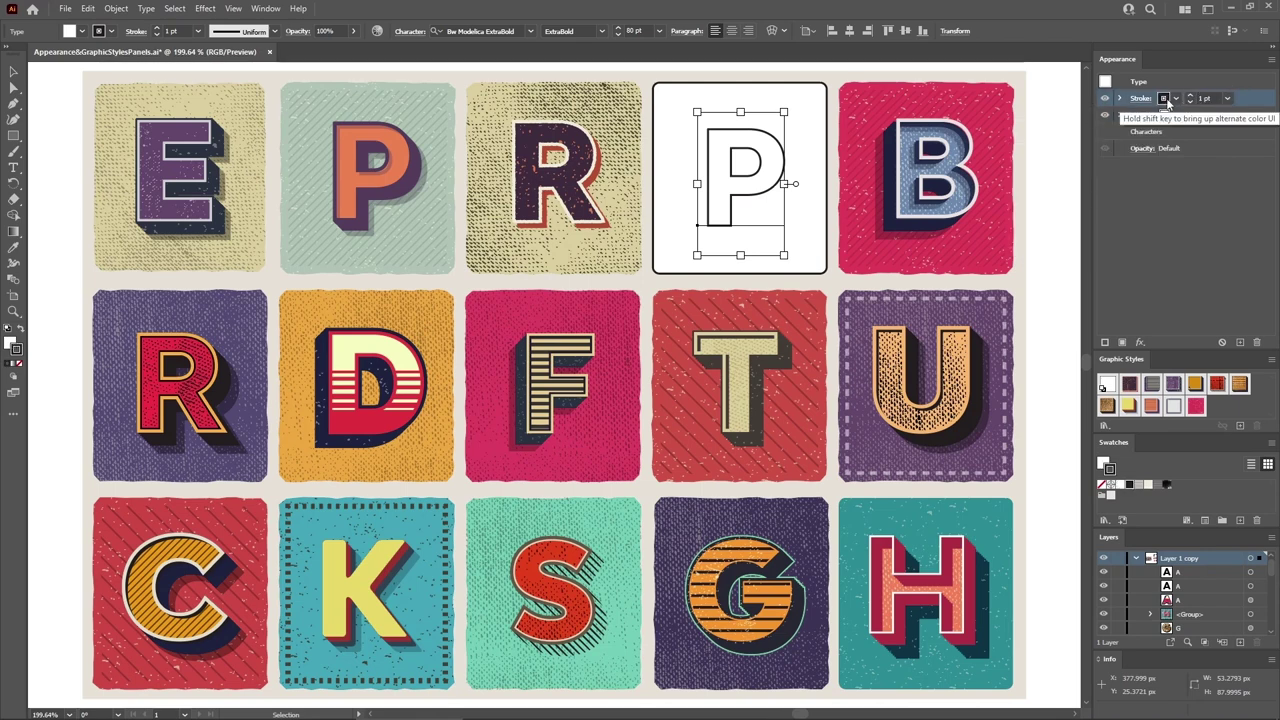
click(1164, 99)
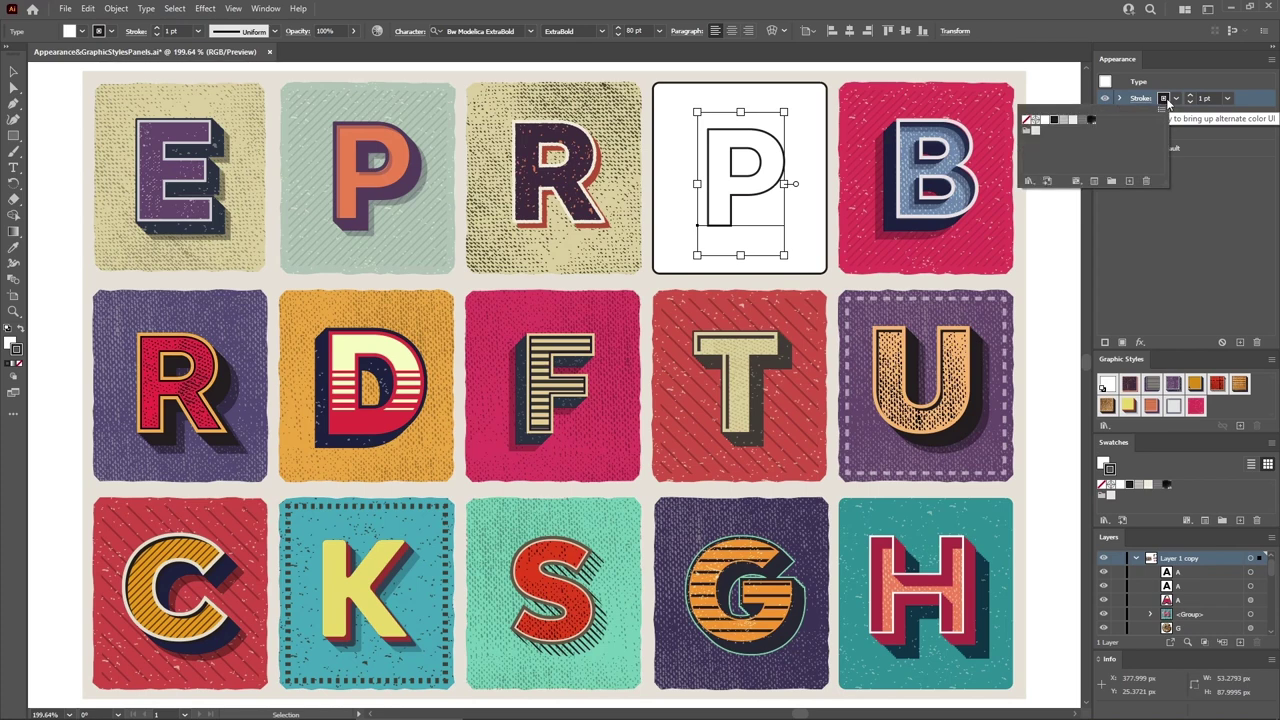
shift+click(1165, 100)
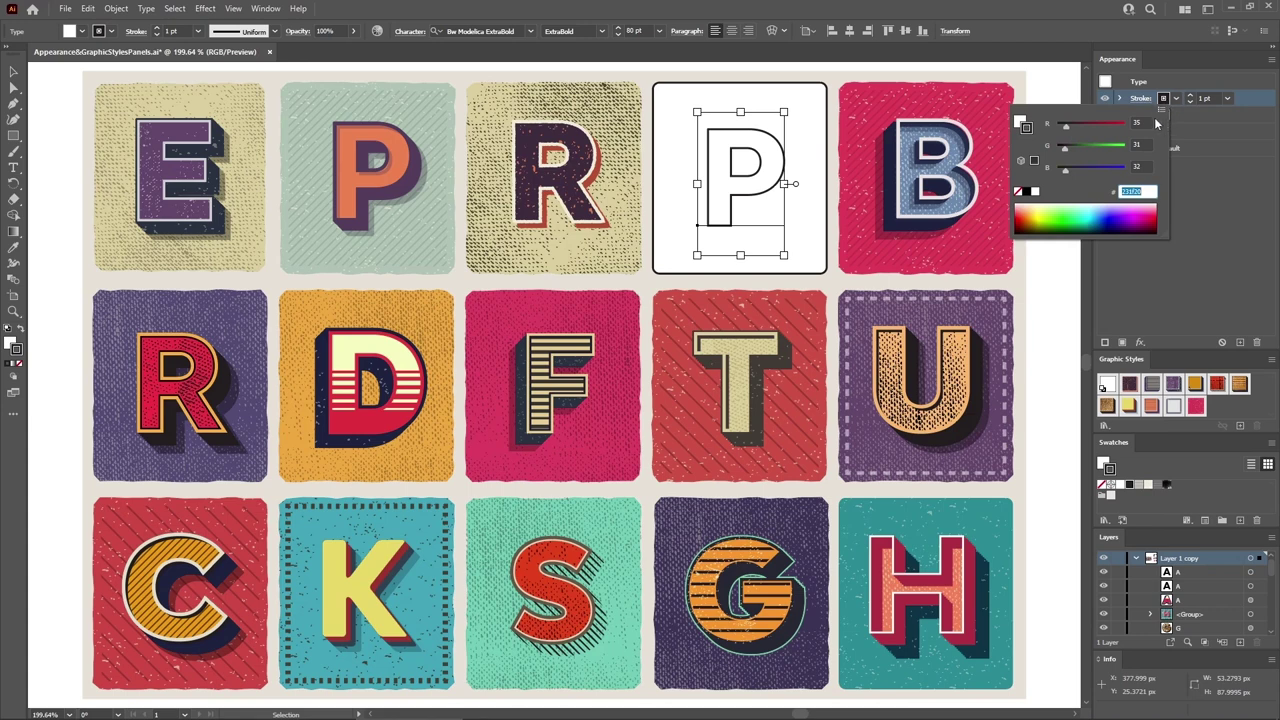
click(1176, 202)
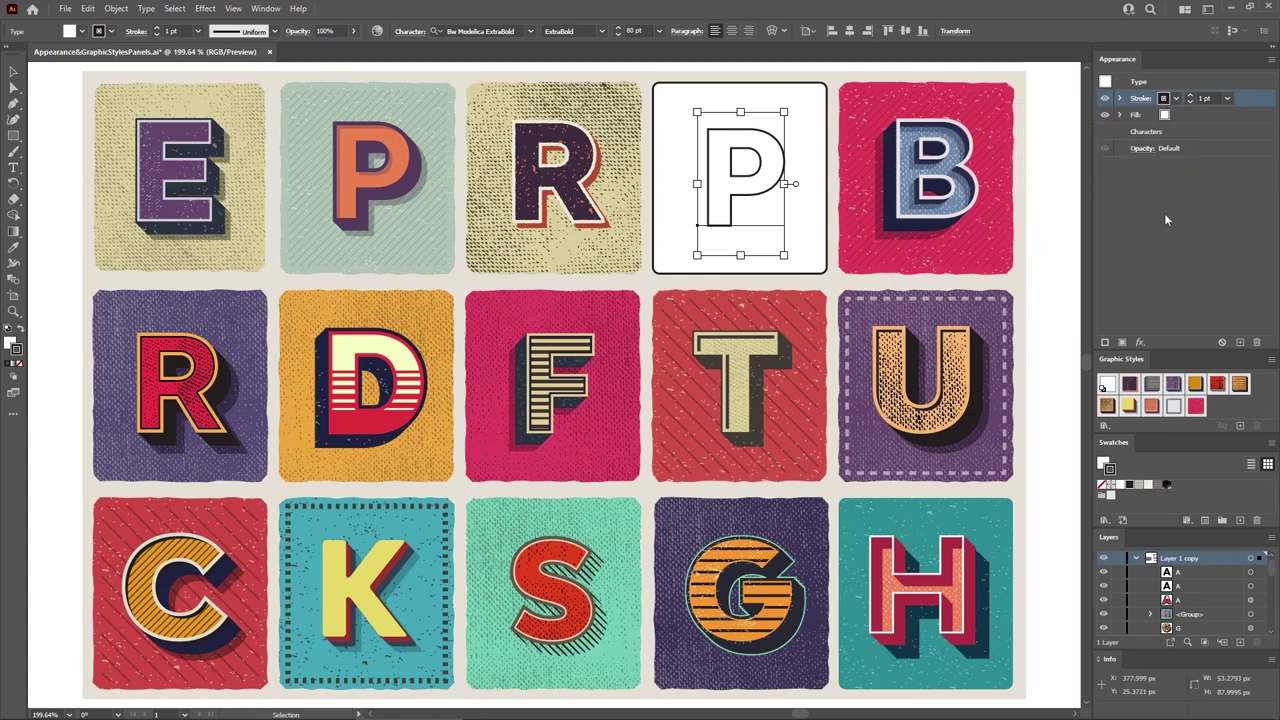
Raise the stroke weight of the white square behind the P to 6 pt and reduce it to 5 pt.
click(824, 222)
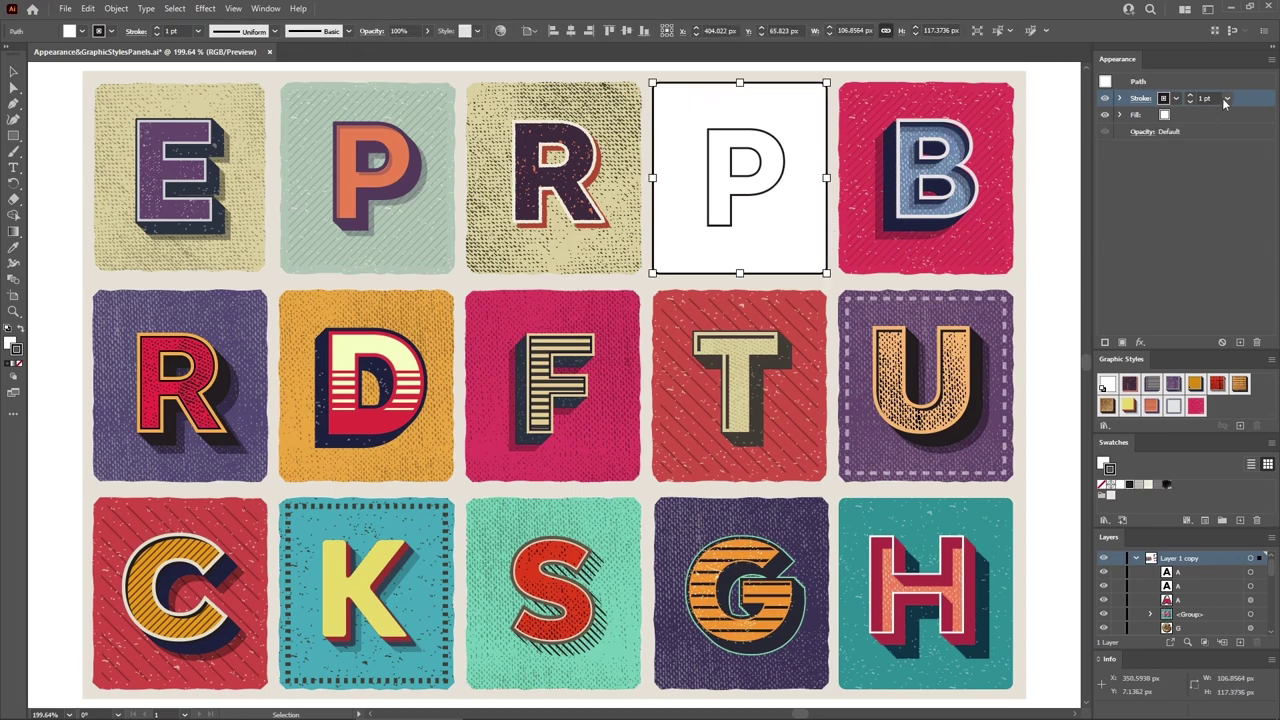
click(1226, 99)
click(1250, 215)
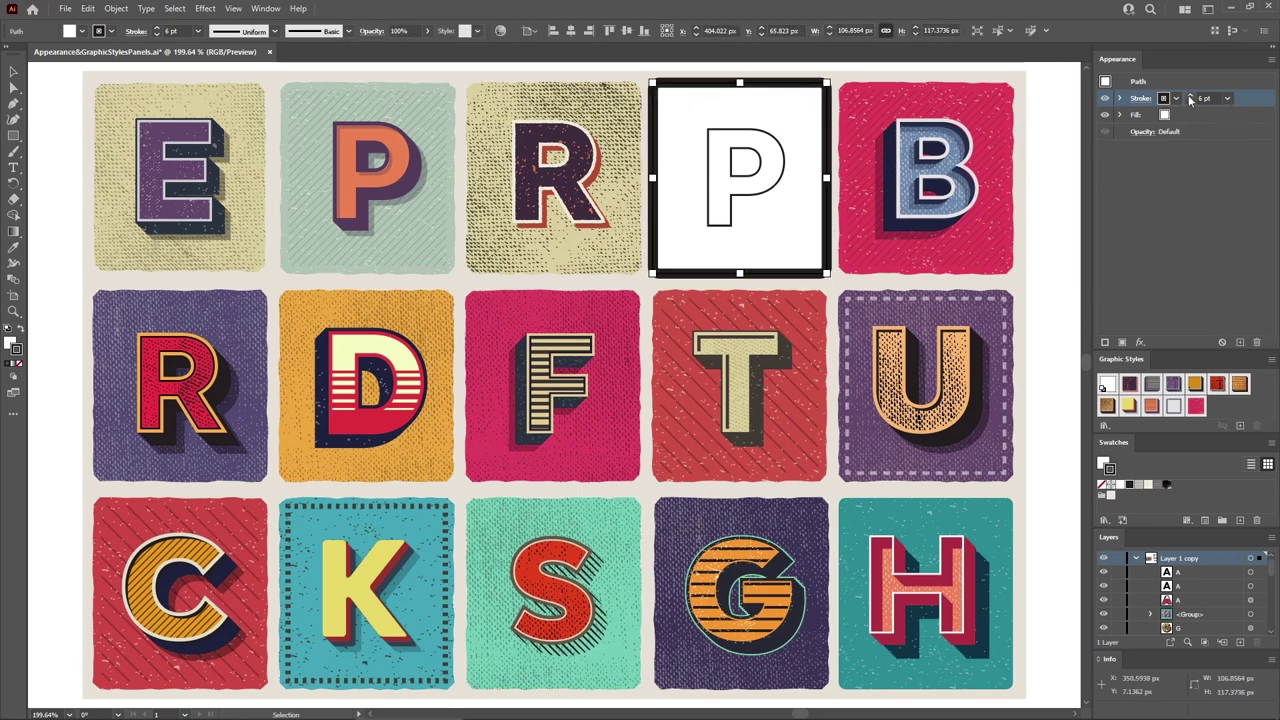
click(1190, 102)
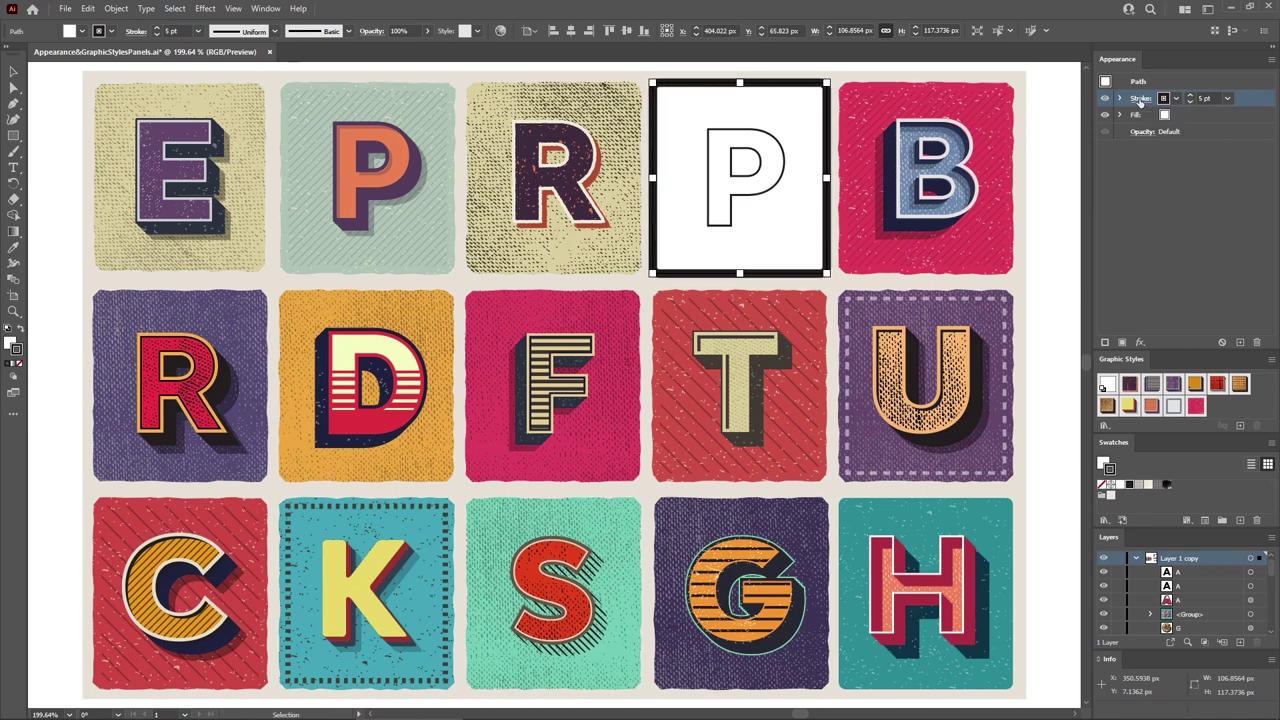
Try inside stroke alignment and a dashed line on the white square, restoring center alignment and the solid line.
click(1140, 101)
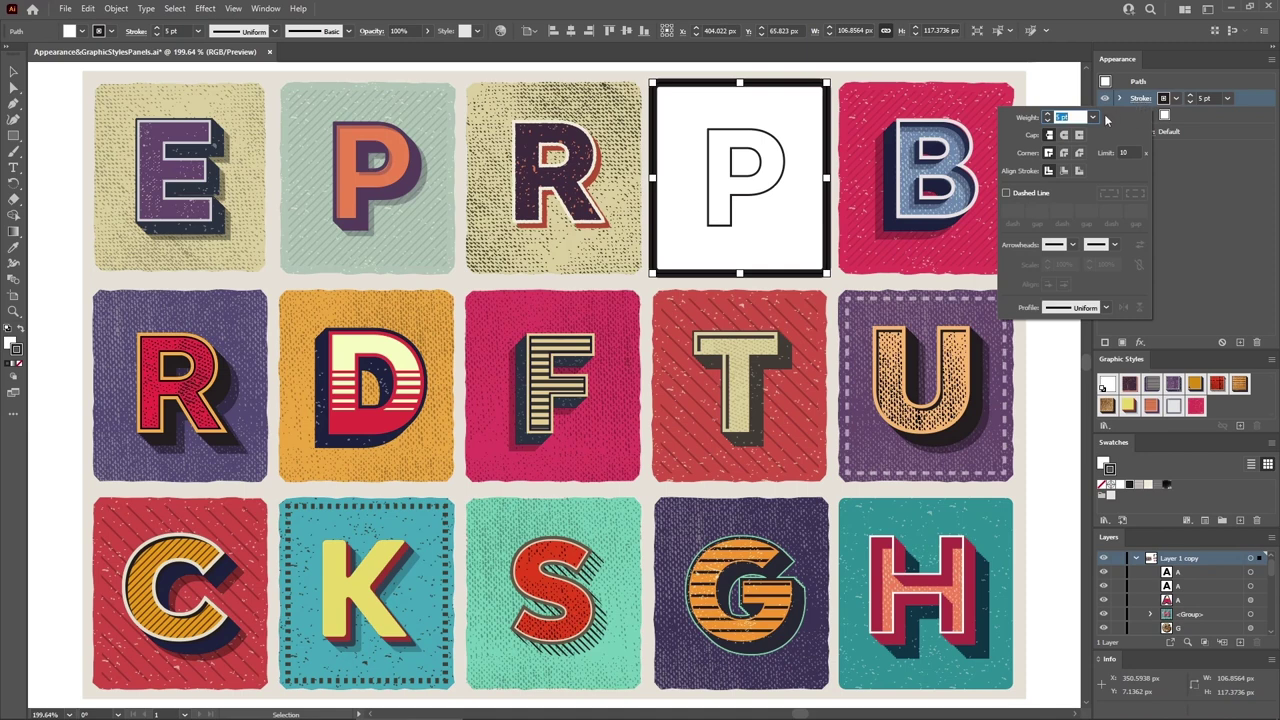
click(1064, 171)
click(1049, 172)
click(1006, 193)
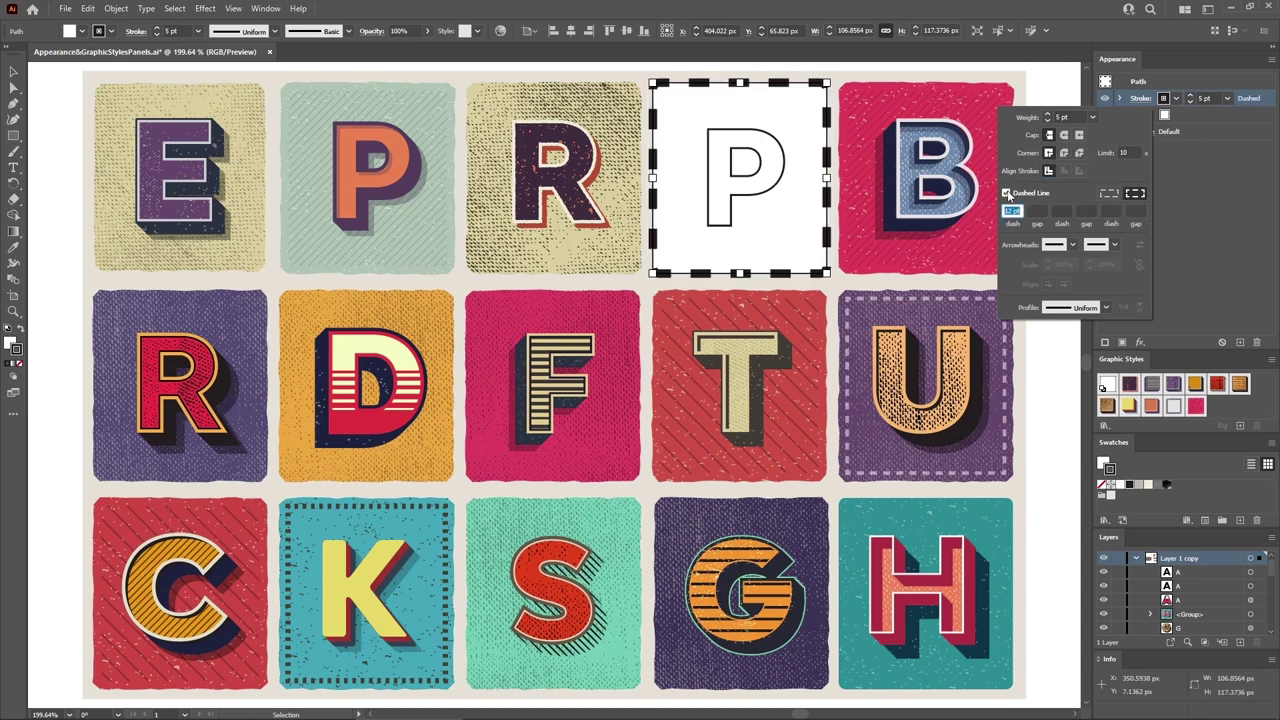
click(1006, 193)
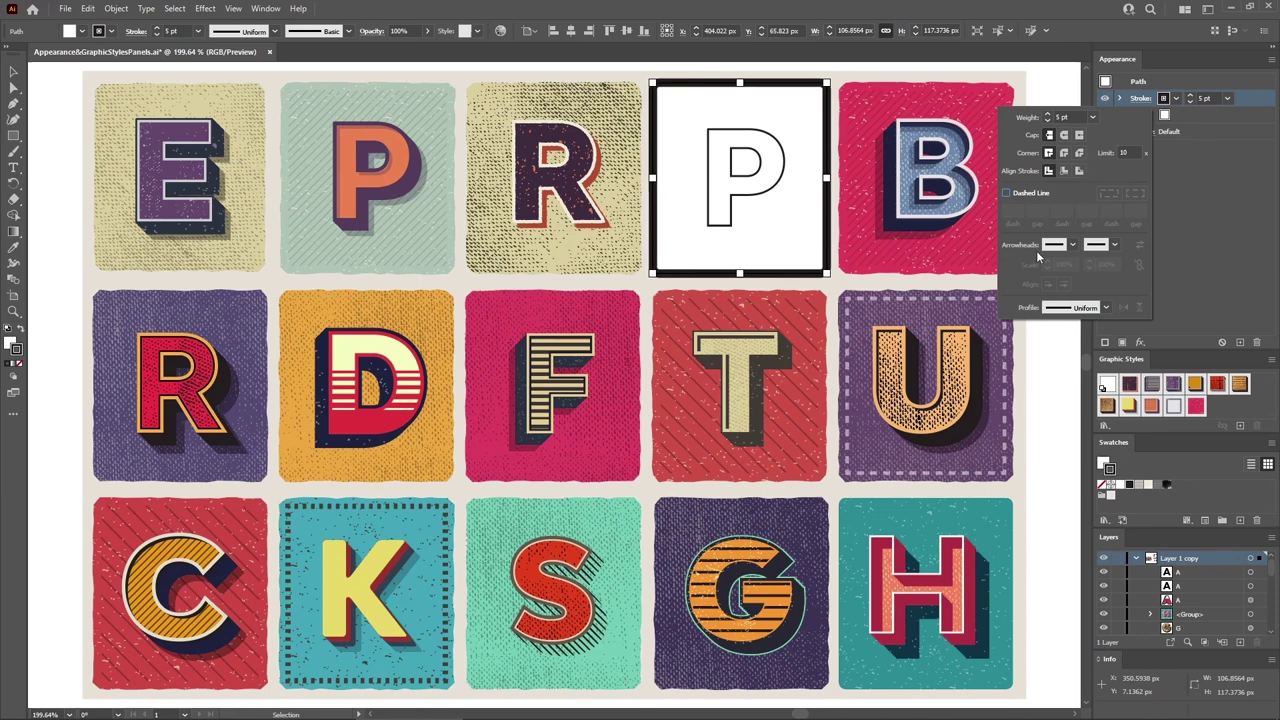
Try the Arrow 1 arrowhead at the start of the white square's stroke and reset the arrowhead to None.
click(1072, 245)
click(1030, 288)
click(1072, 246)
scroll(1028, 268, up, 1)
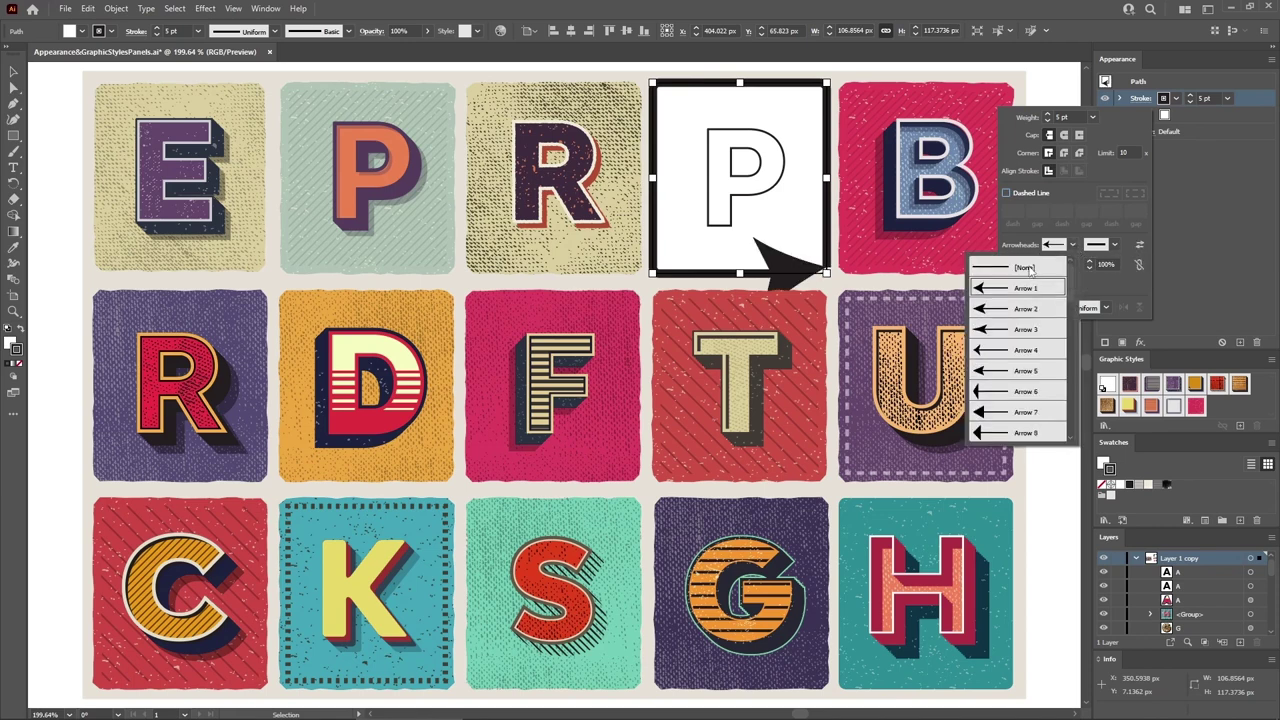
click(1028, 268)
Apply the variable width profile tapered at both ends to the white square's stroke and deselect the path.
click(1104, 308)
click(1062, 349)
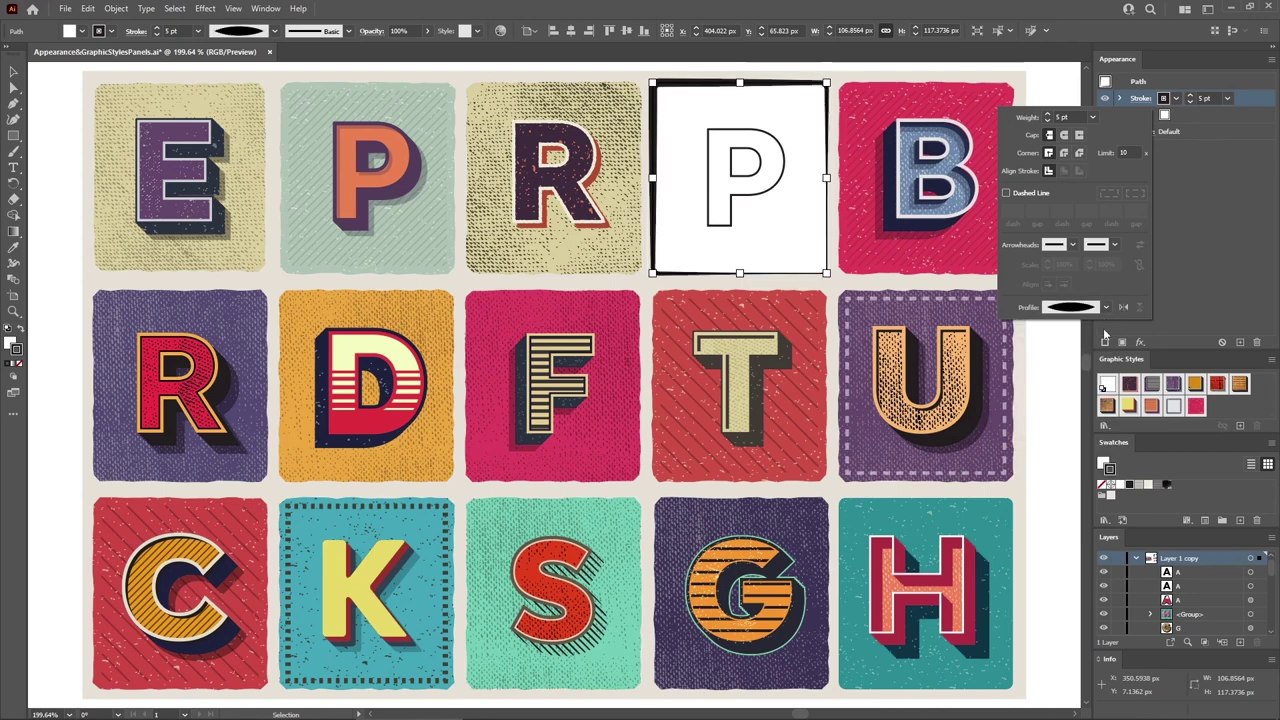
click(1054, 87)
click(1054, 87)
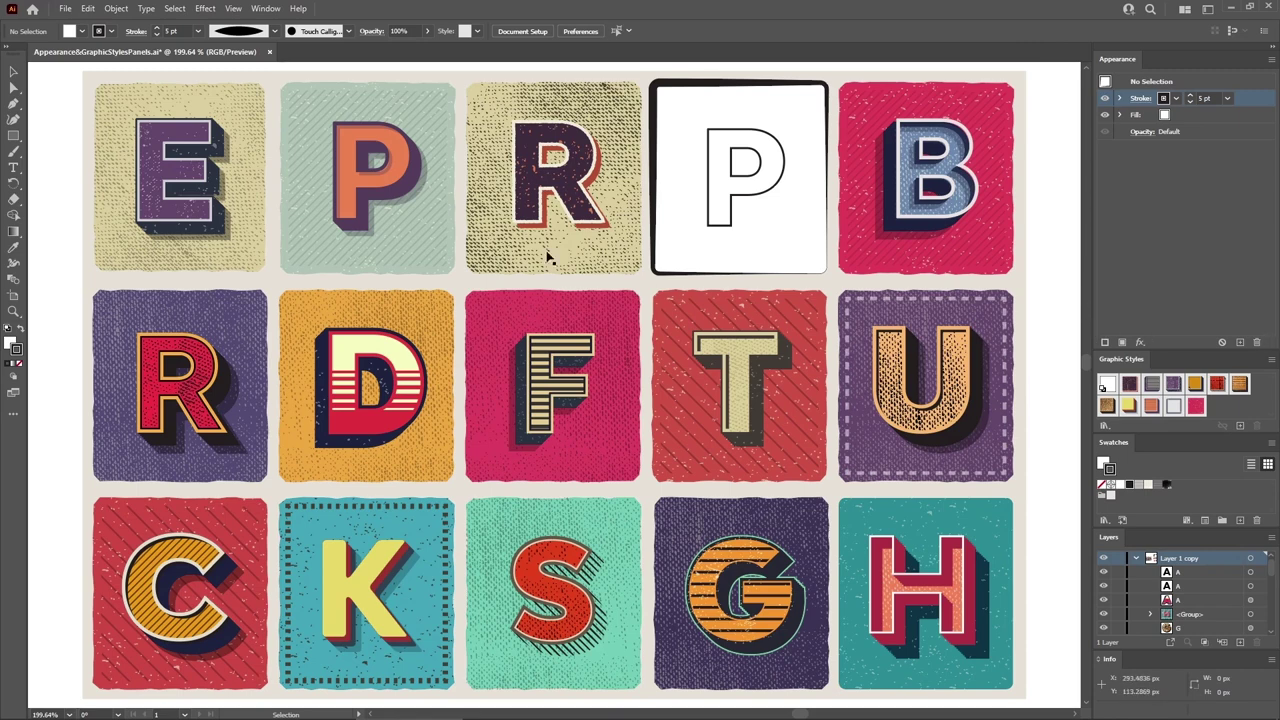
Add a new stroke to the orange P text and color it with the light gray swatch.
click(396, 193)
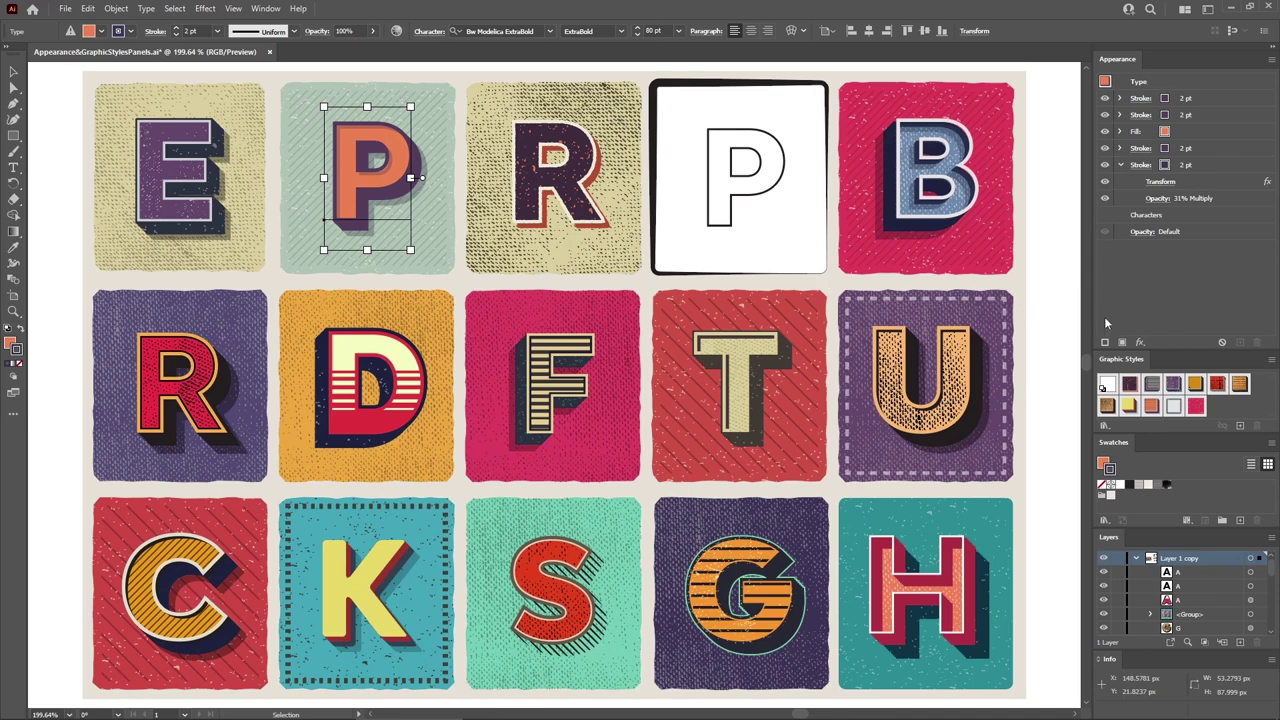
key(v)
click(1105, 342)
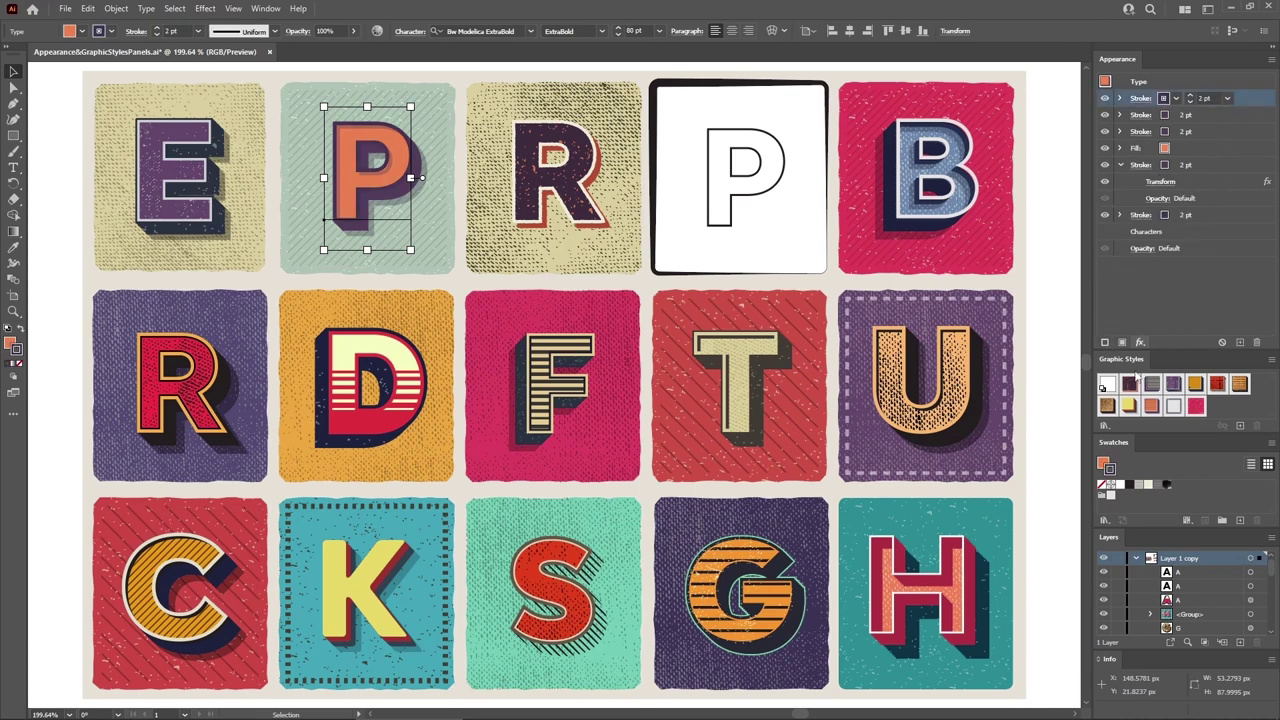
click(1111, 485)
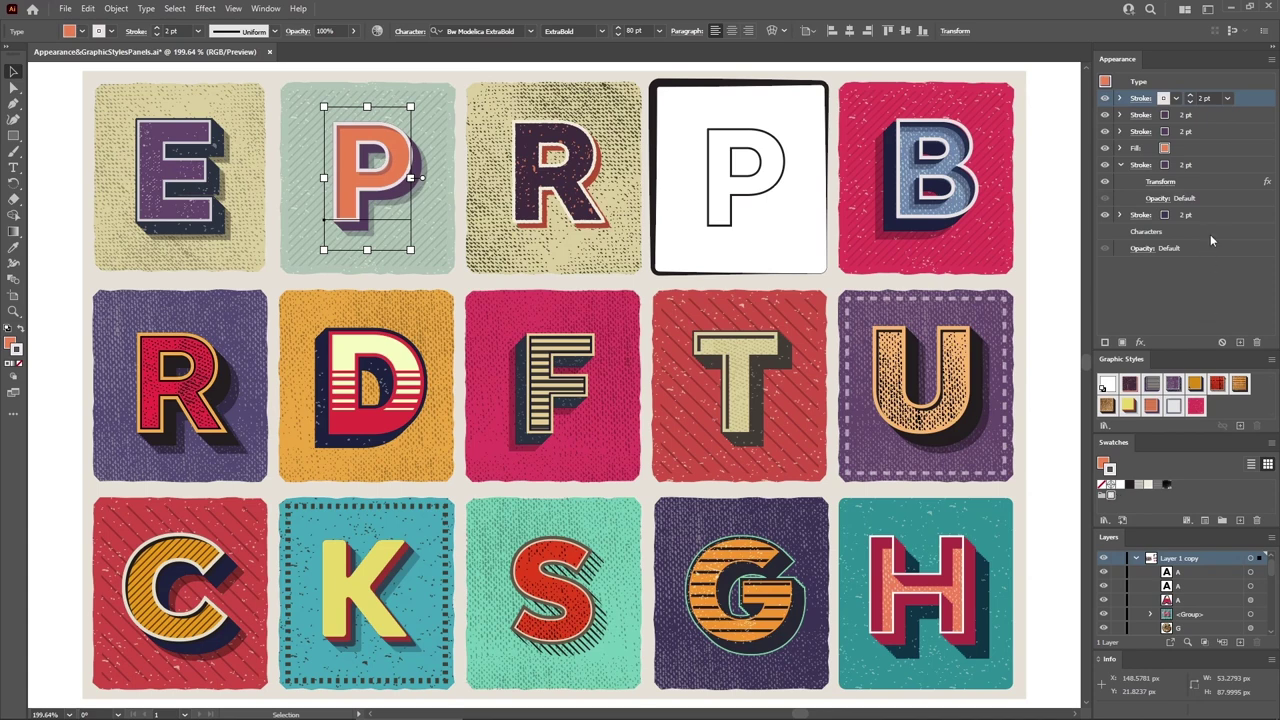
Add a second fill above the orange P's existing fill and give it the horizontal stripe pattern swatch.
click(1194, 150)
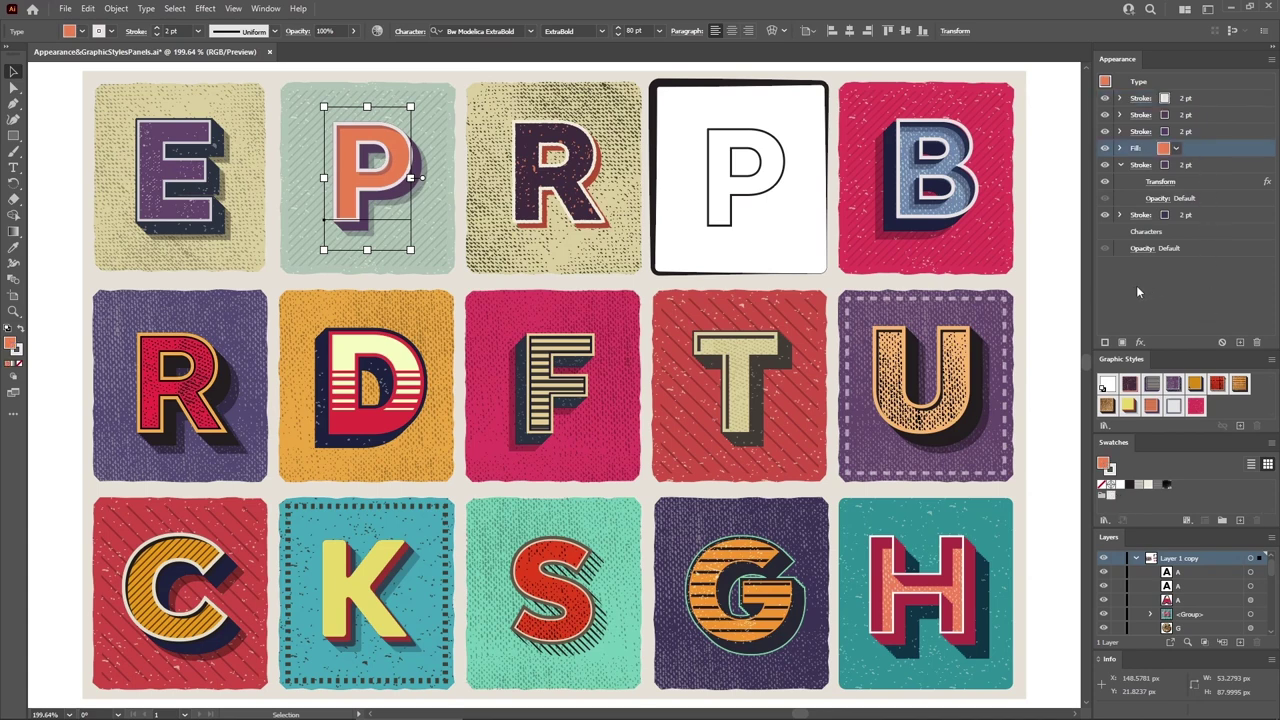
click(1122, 342)
click(1137, 486)
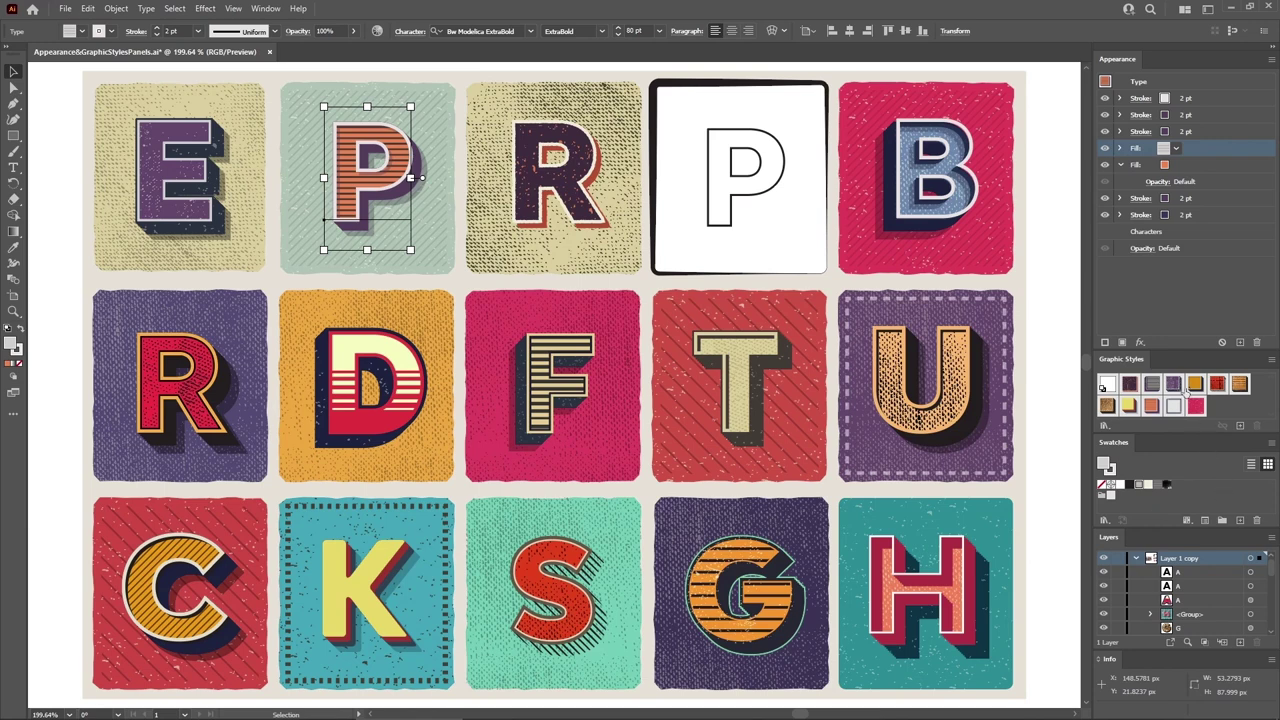
Examine the effects available for the striped fill and target the lower strokes and the whole Type object.
click(1142, 345)
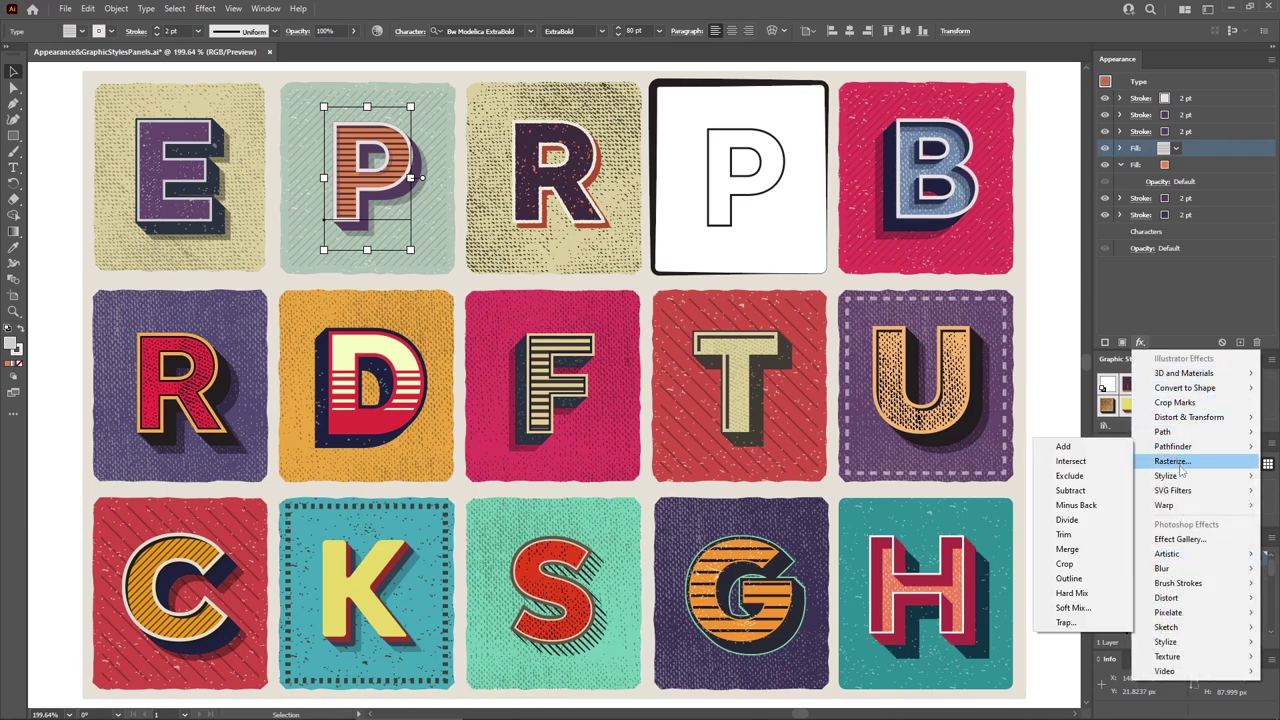
mouse_move(1181, 561)
click(1220, 239)
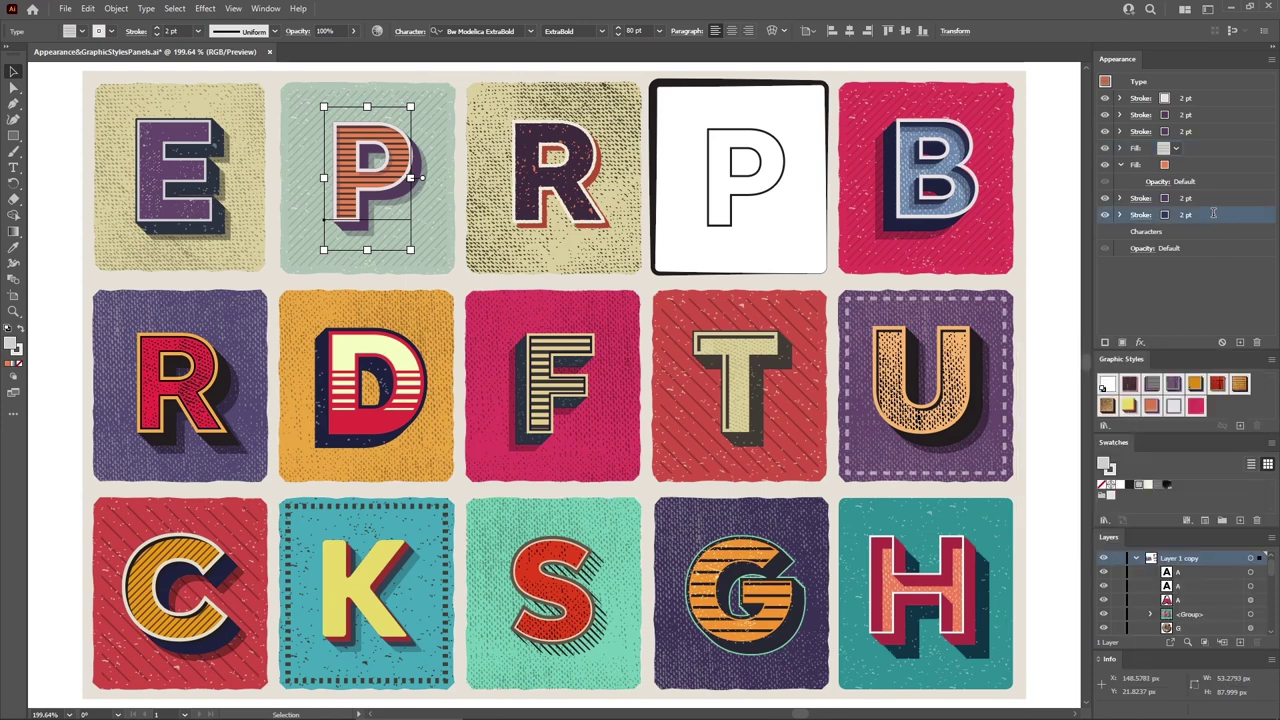
click(1220, 203)
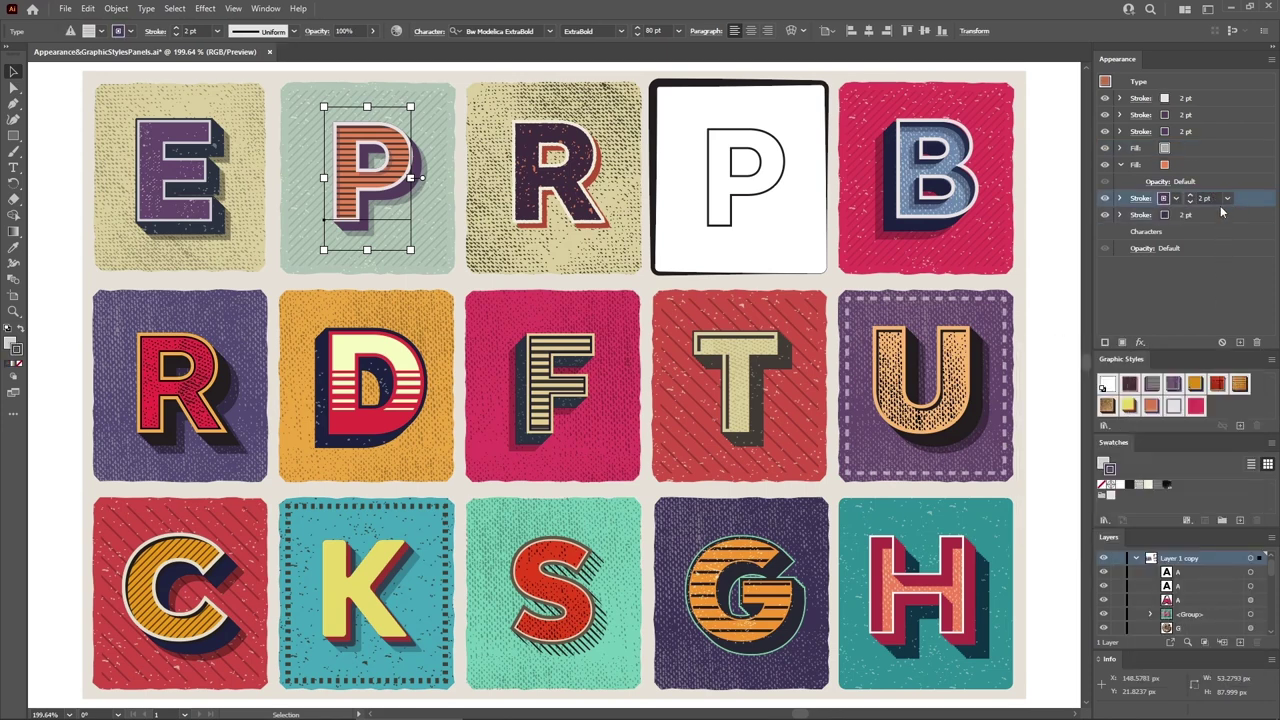
click(1170, 81)
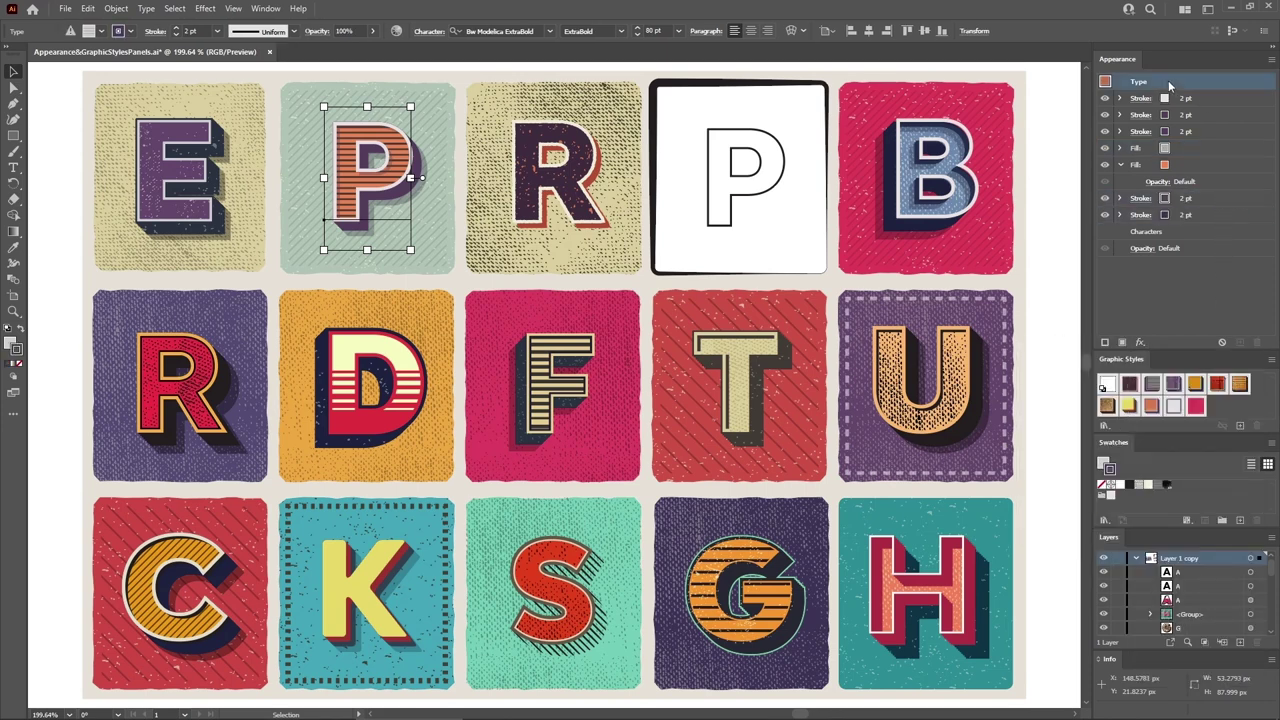
Apply a Transform effect to the orange P's light top stroke, moving it -2 px horizontally and -2 px vertically.
click(1120, 165)
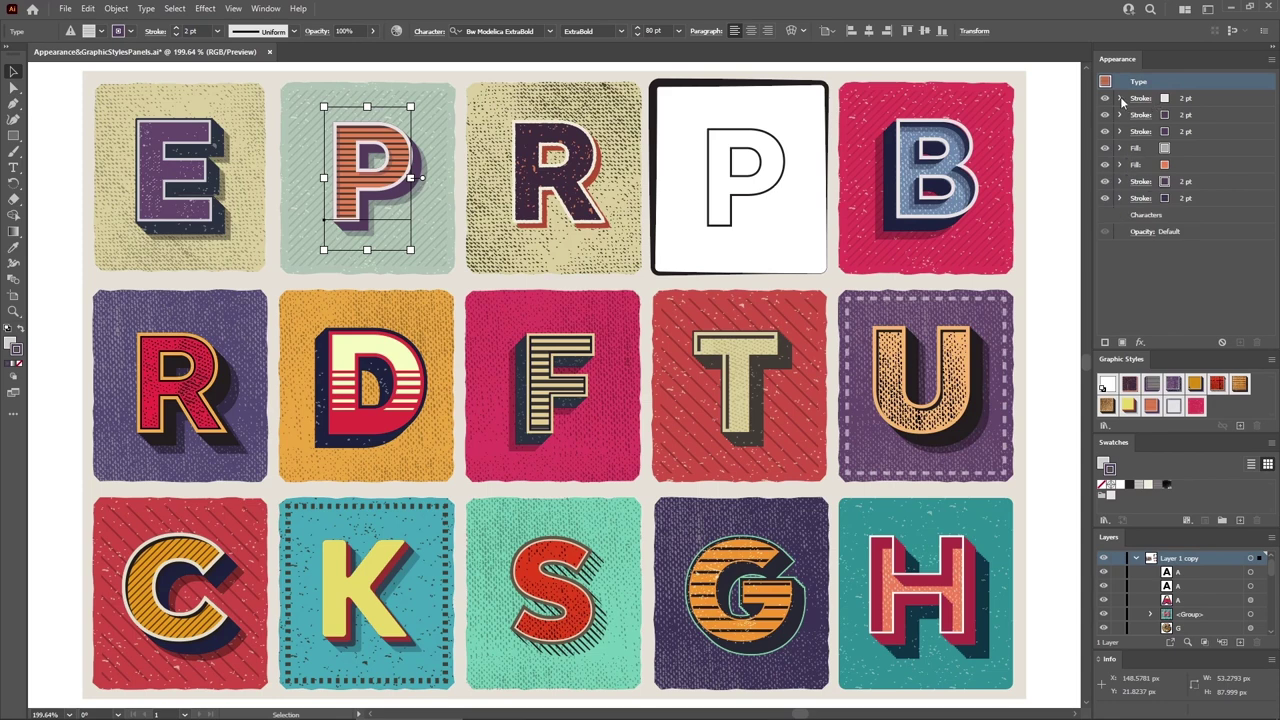
click(1120, 98)
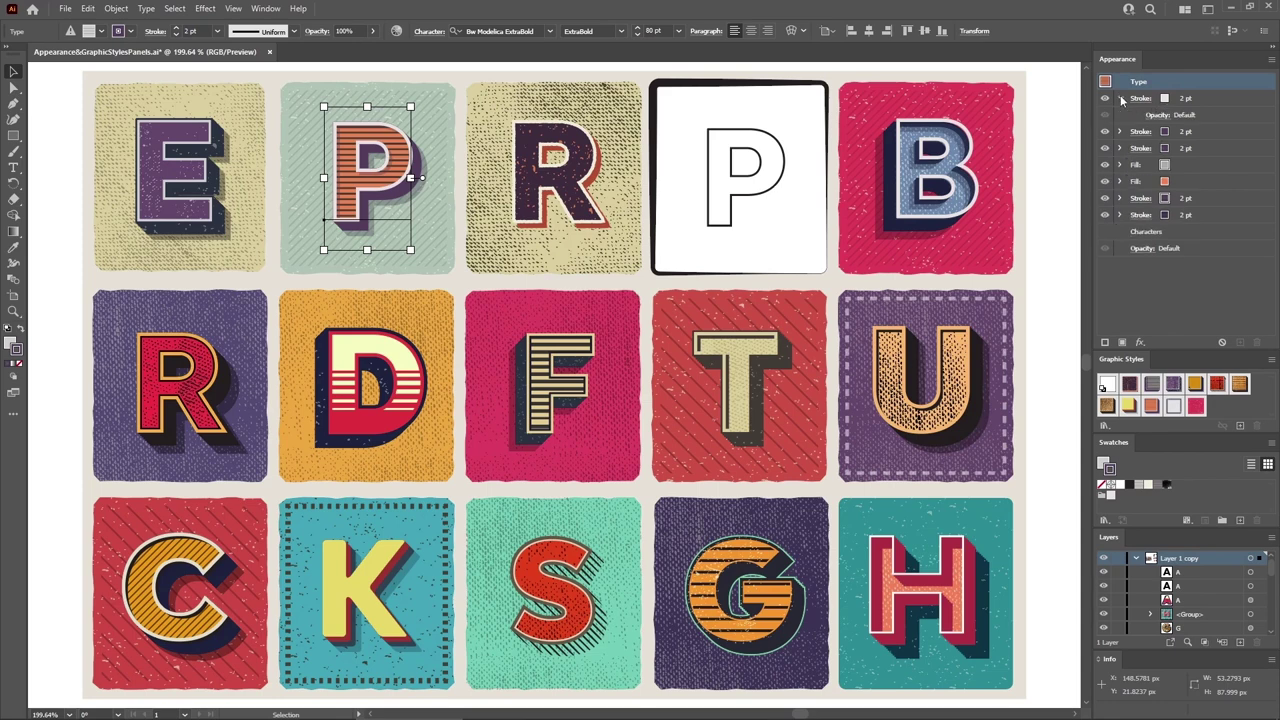
click(1211, 99)
click(1140, 342)
mouse_move(1185, 417)
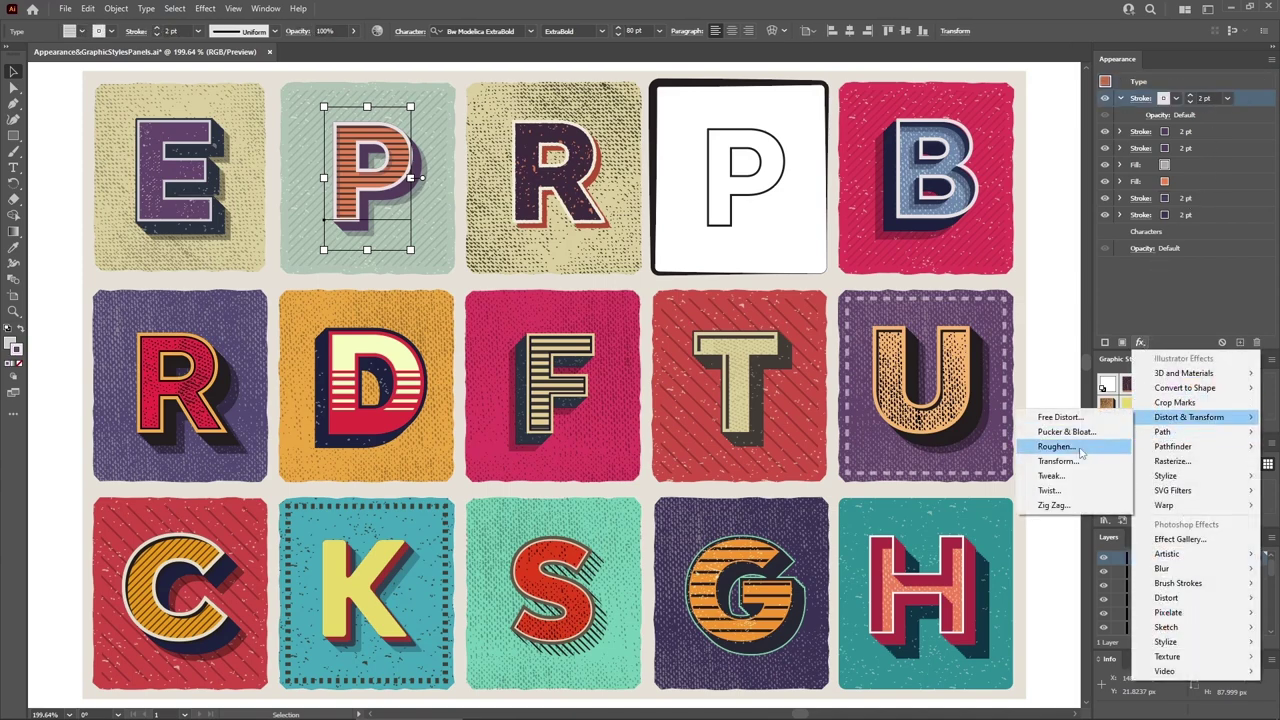
click(1058, 461)
click(1015, 214)
text(-2)
click(1042, 233)
text(-2)
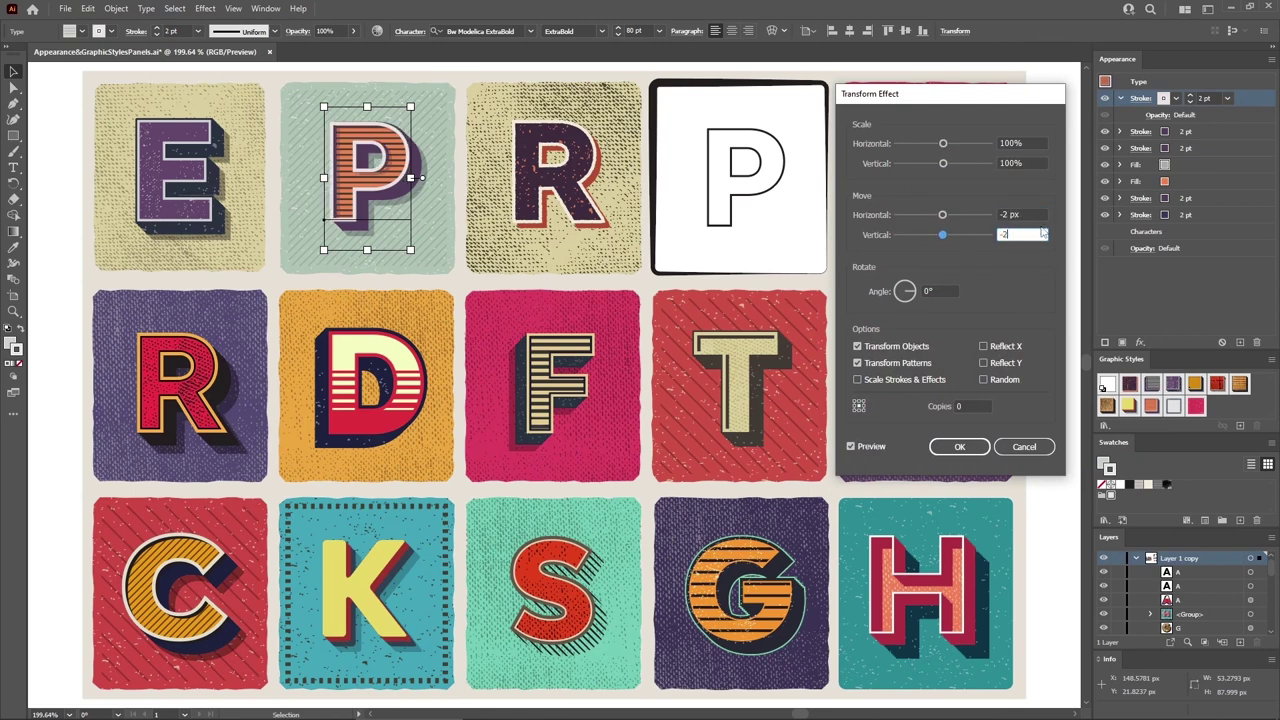
click(1032, 212)
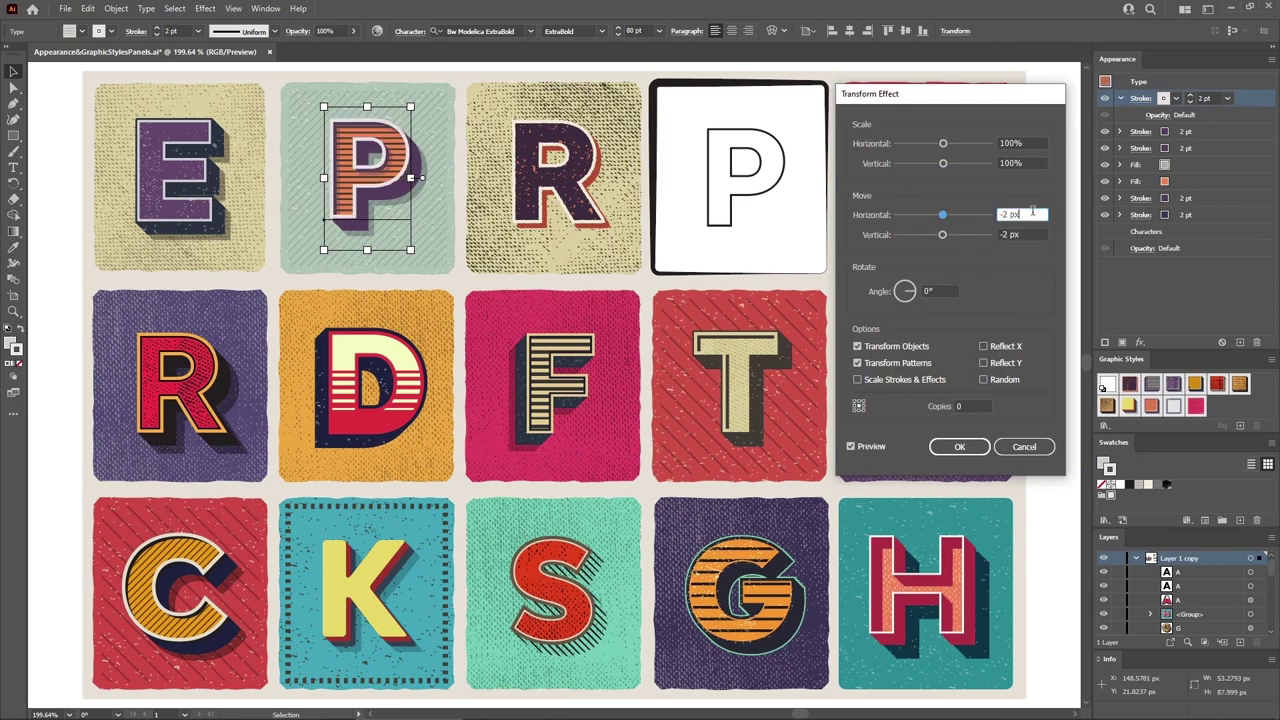
click(960, 447)
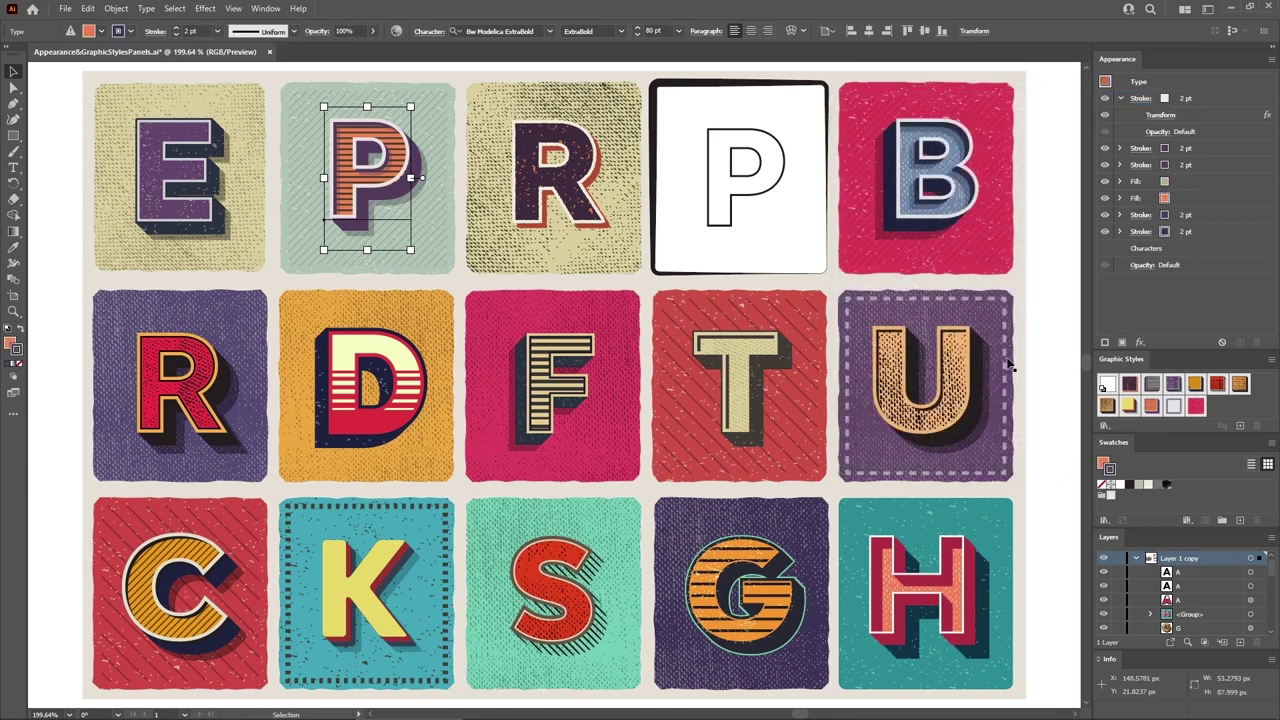
Review the settings of the top stroke's Transform effect and examine the list of available effects.
click(1160, 115)
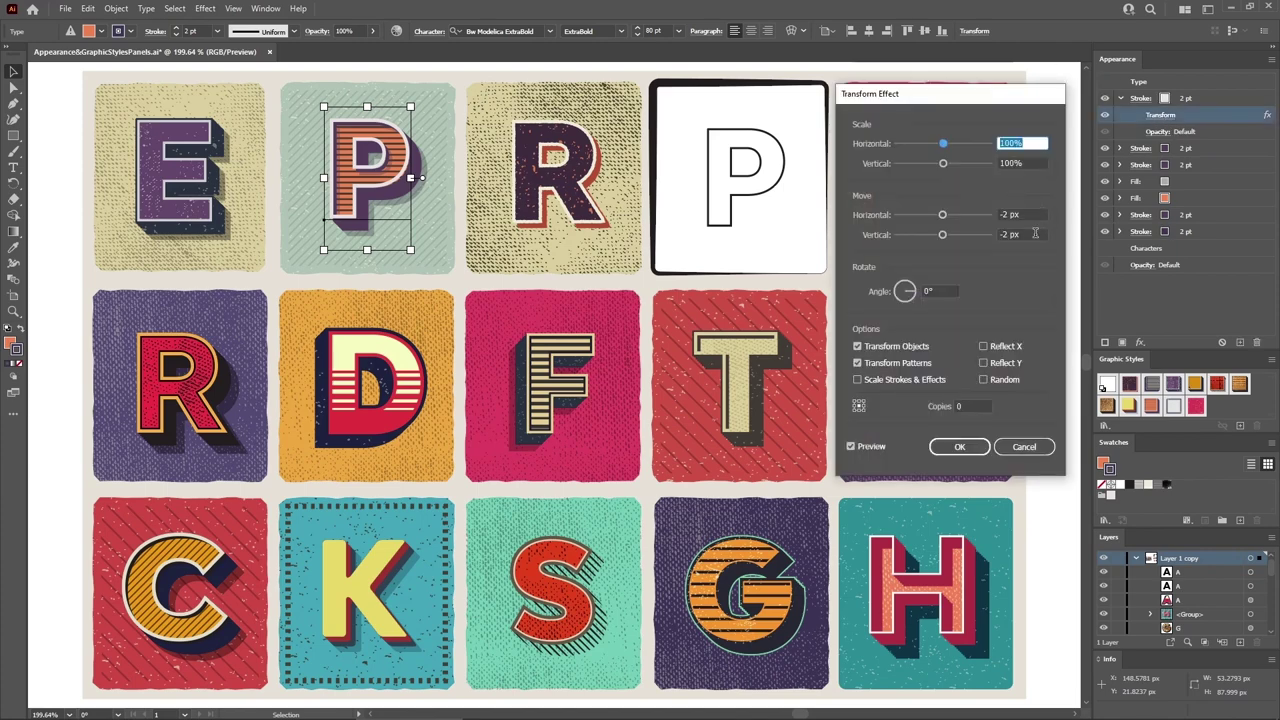
click(966, 447)
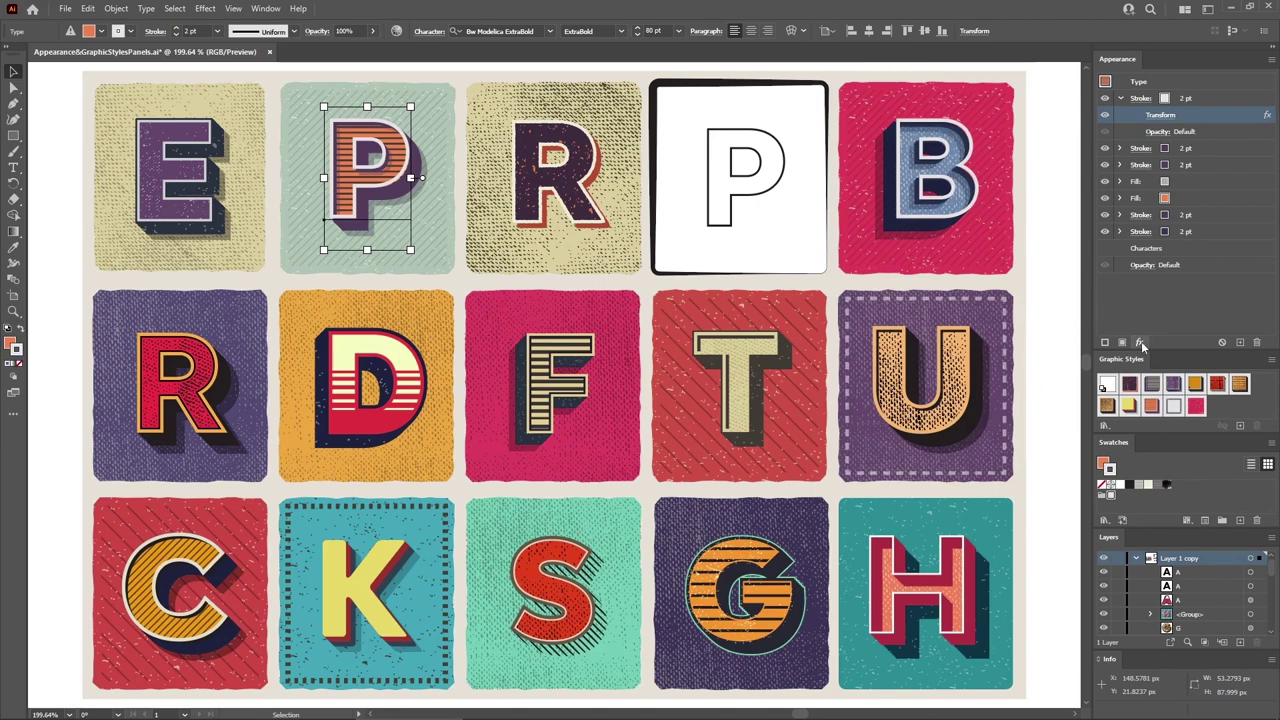
click(1141, 342)
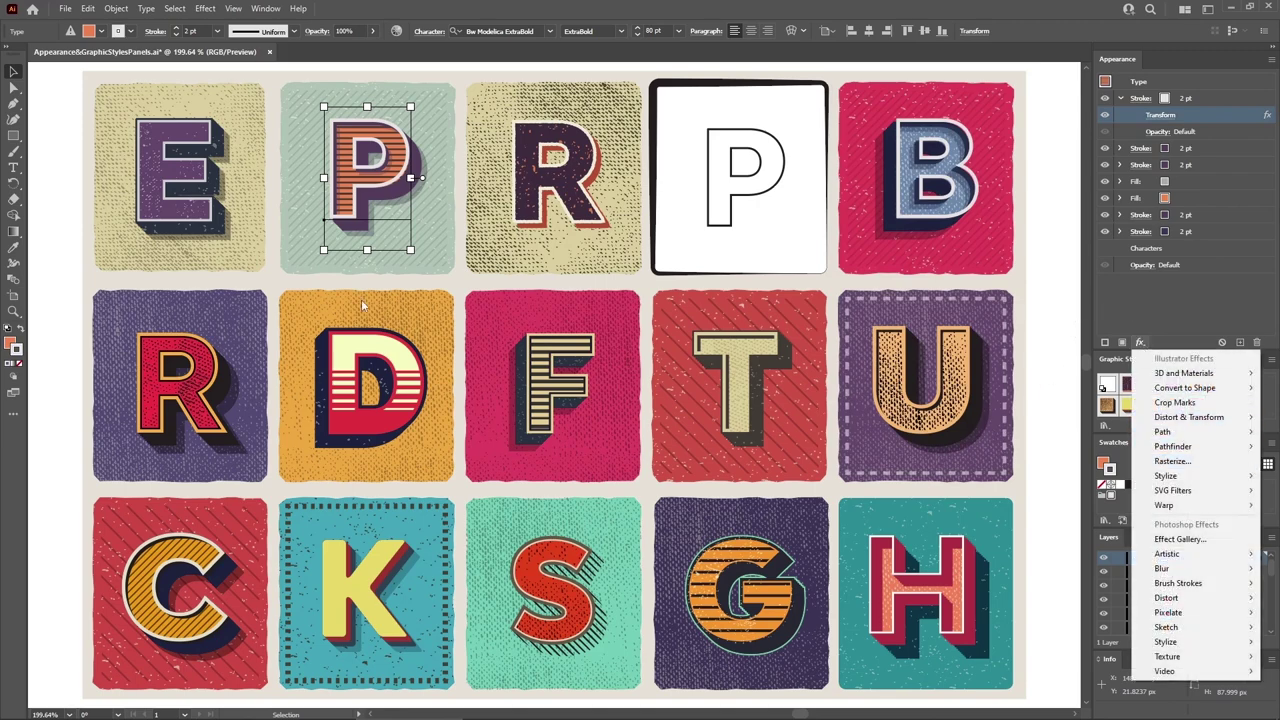
click(206, 9)
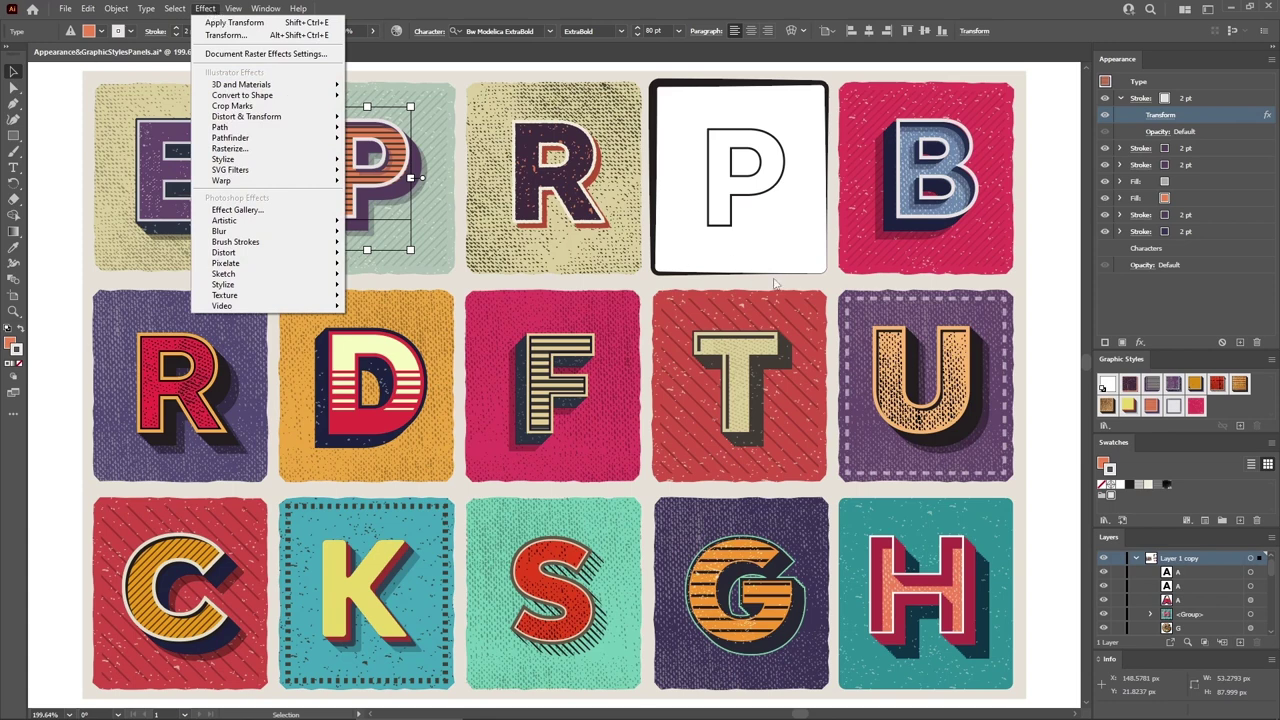
click(1182, 341)
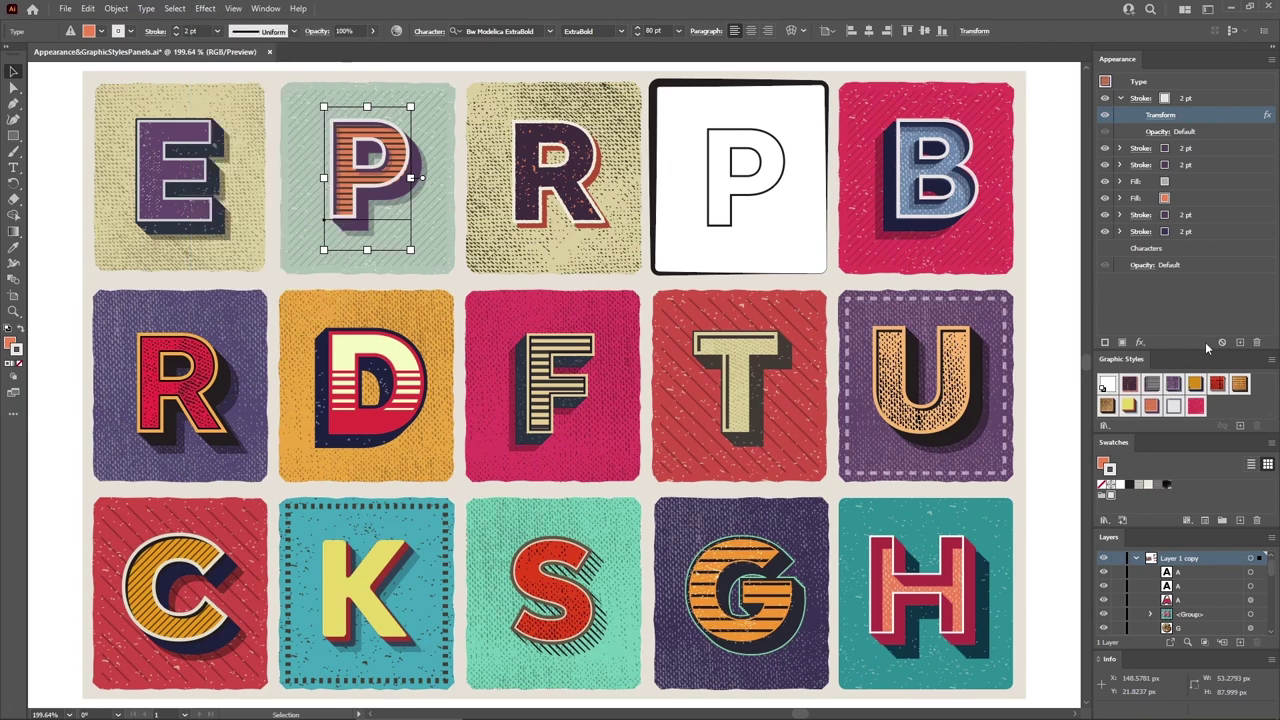
Clear the orange P text's entire appearance and undo the clearing.
click(1222, 343)
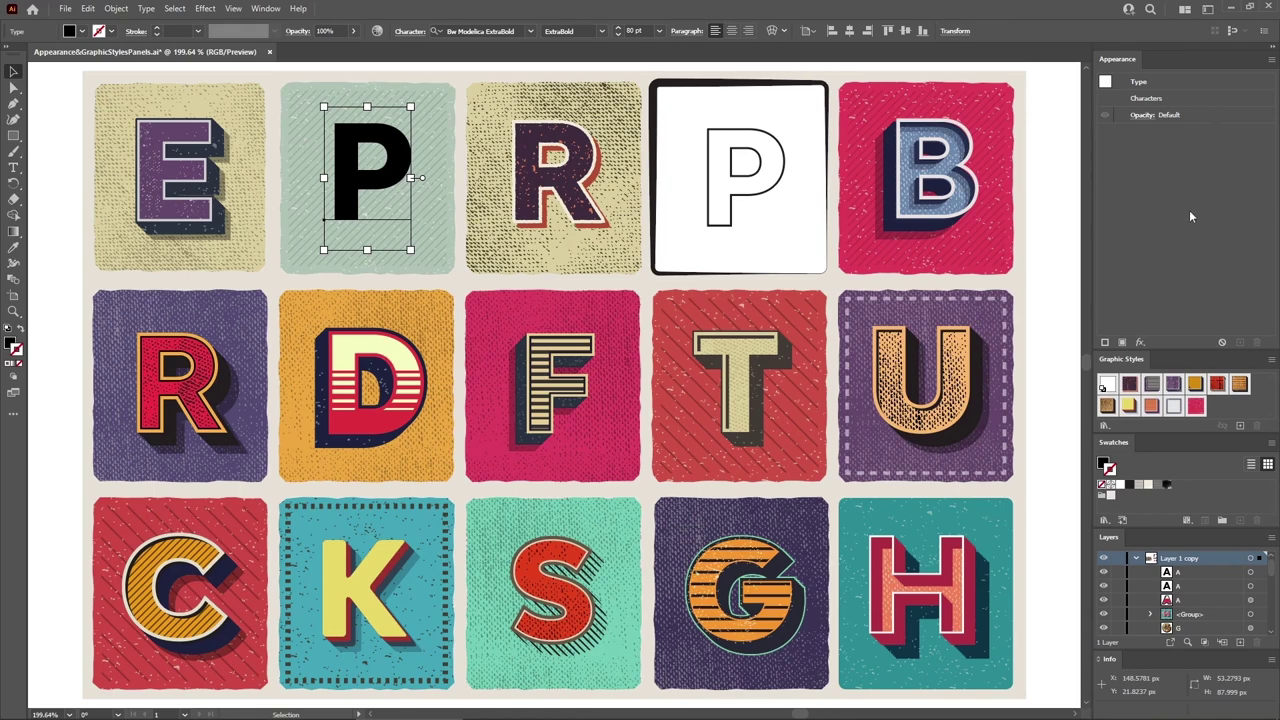
click(92, 9)
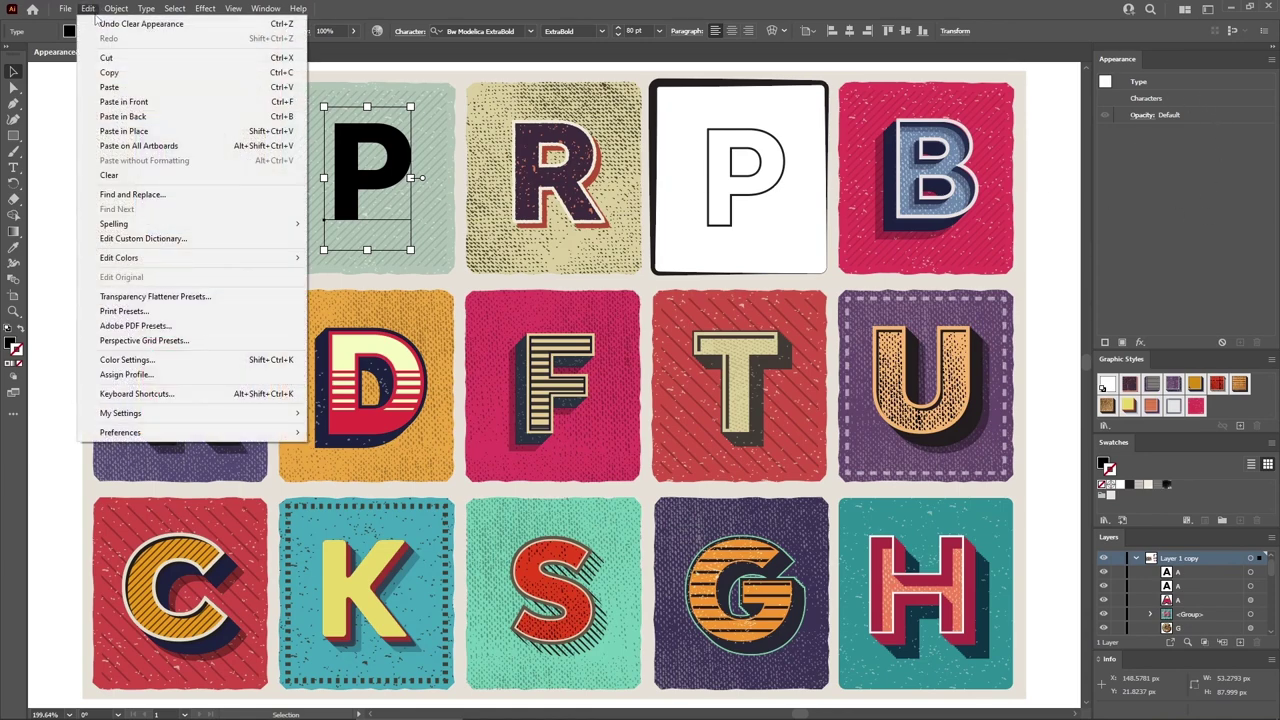
click(98, 25)
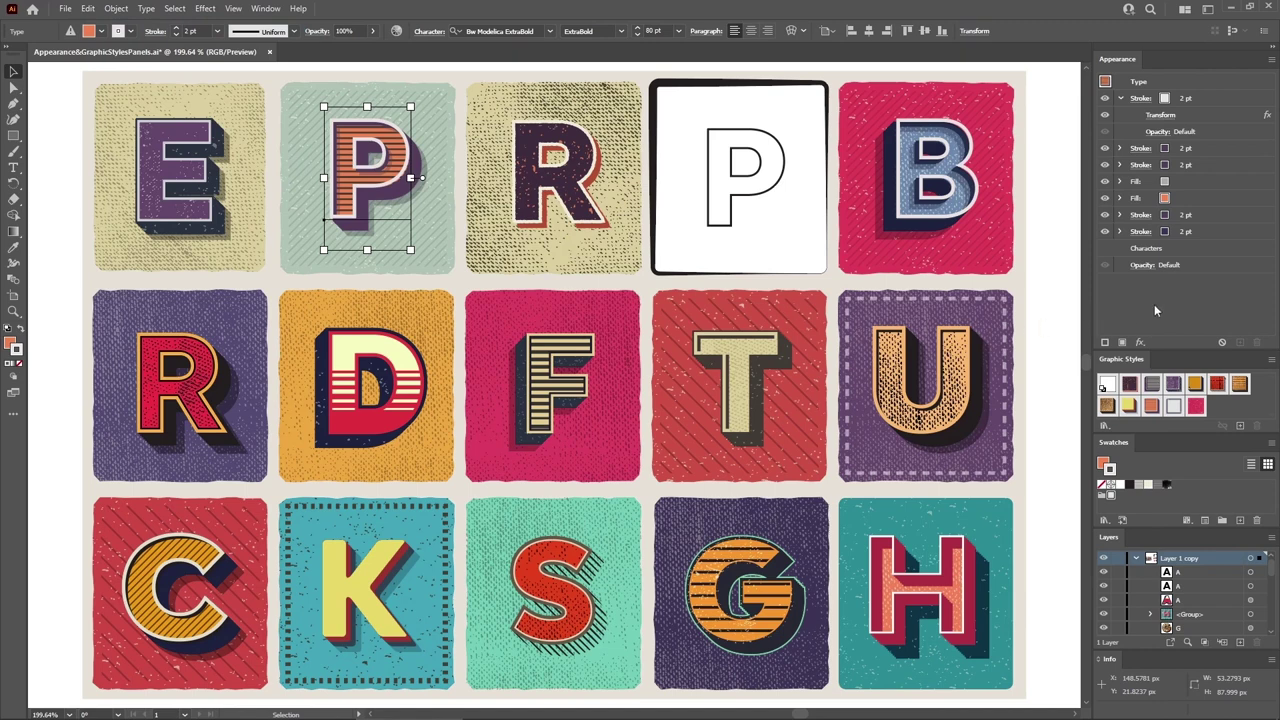
Duplicate the light top stroke, the striped fill and the Transform effect in the orange P's appearance.
click(1208, 103)
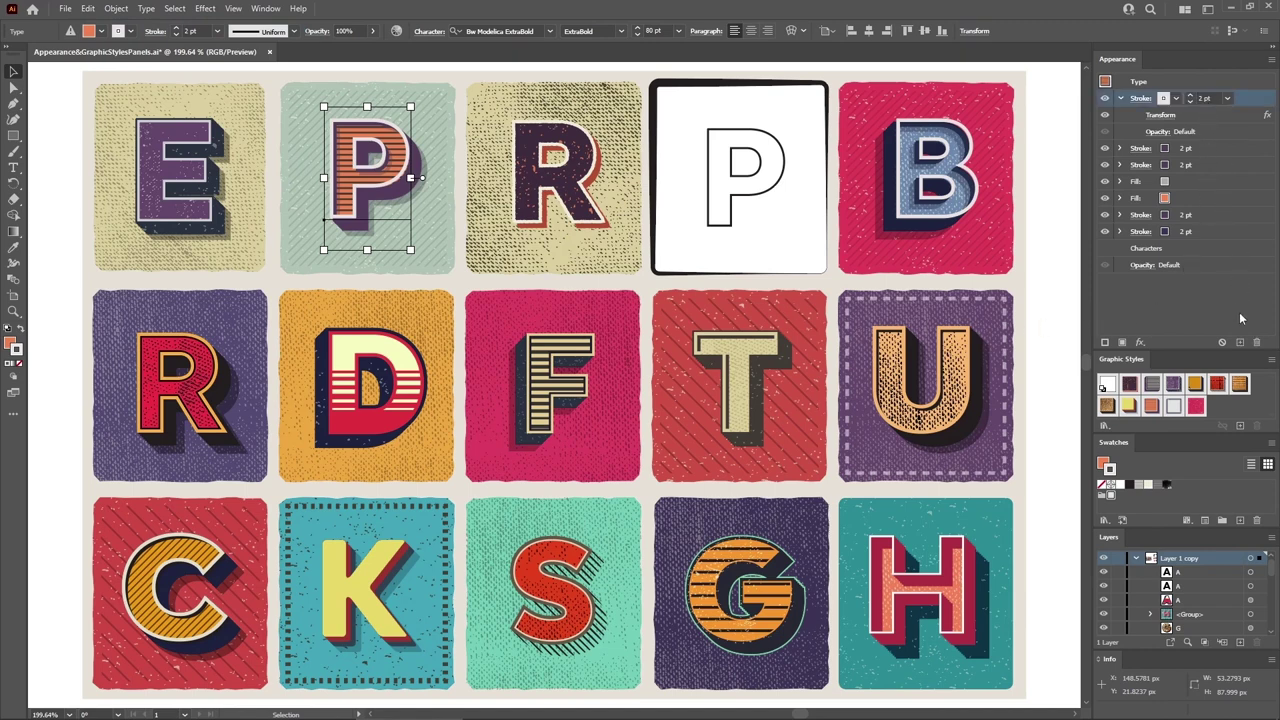
click(1240, 342)
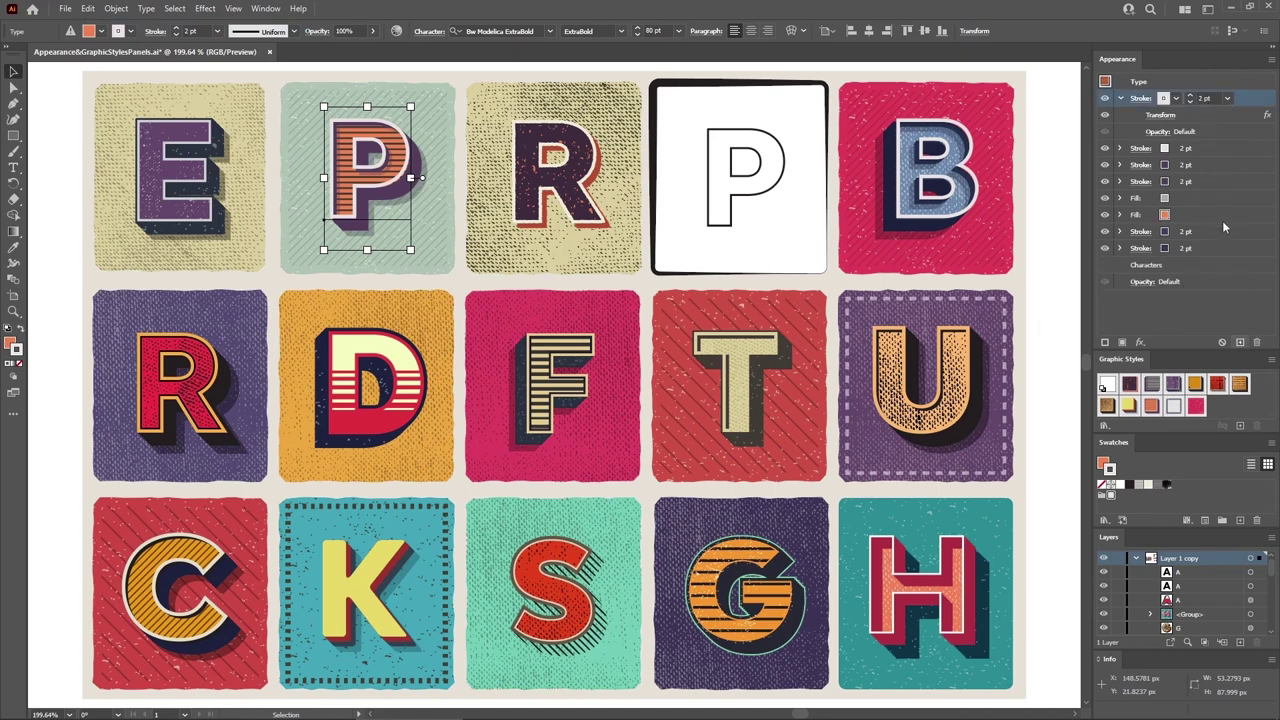
click(1240, 342)
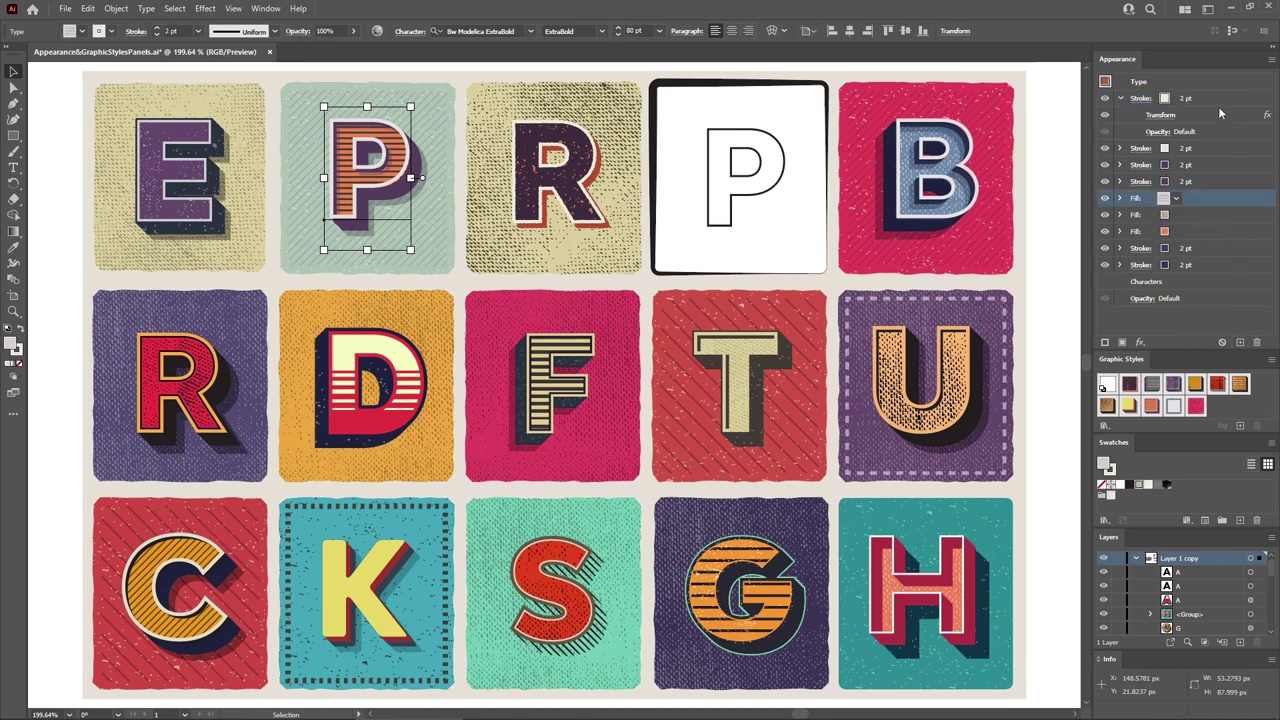
click(1218, 107)
click(1240, 342)
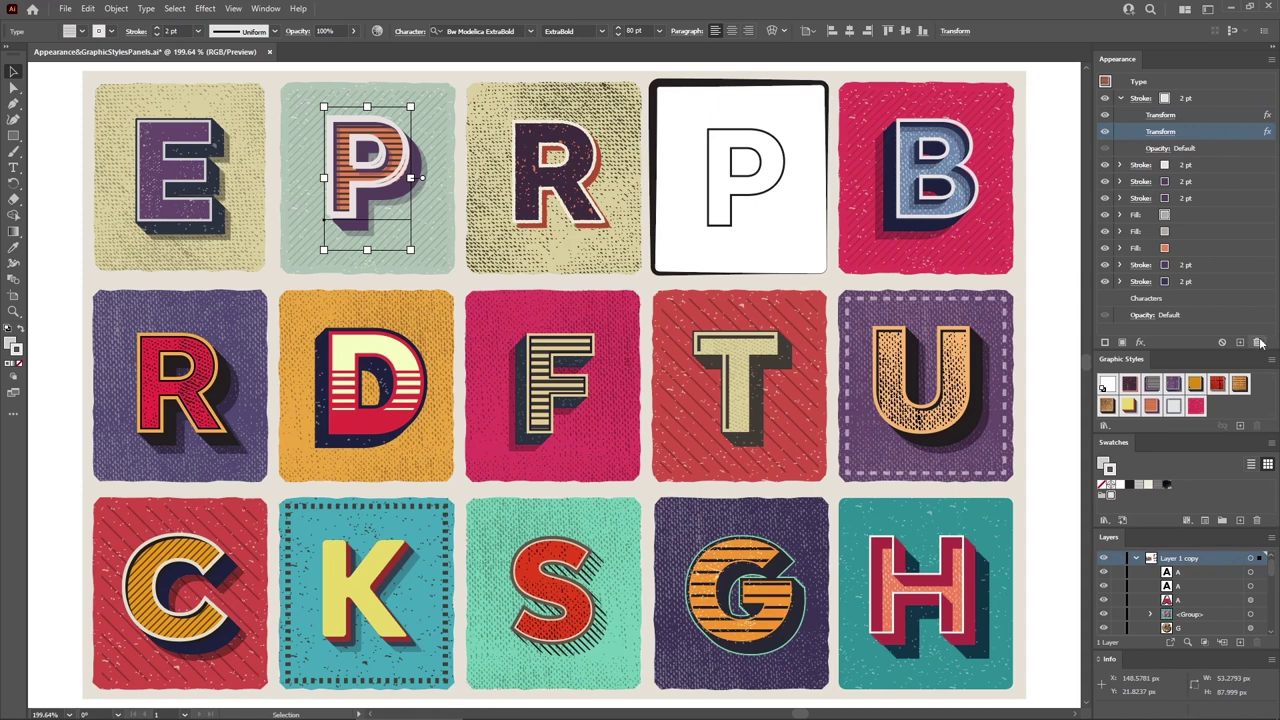
Delete the duplicated Transform effect, light stroke and striped fill from the orange P's appearance.
click(1200, 117)
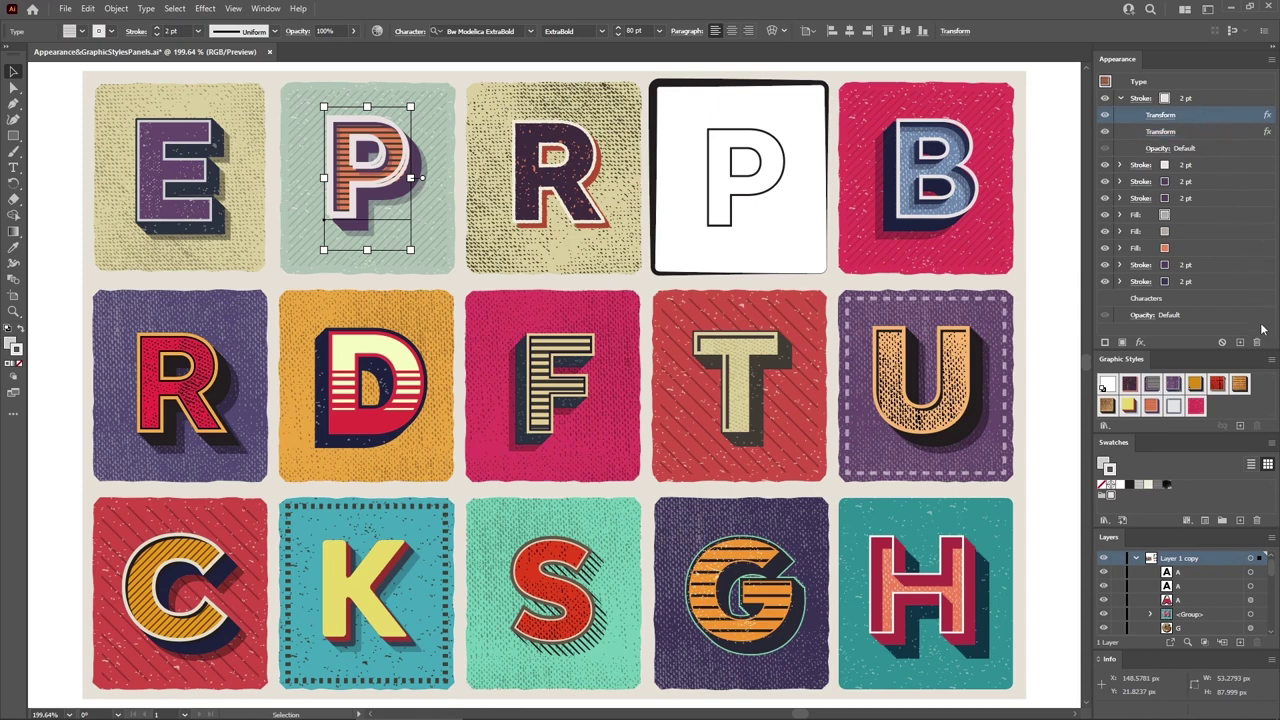
click(1257, 342)
click(1207, 98)
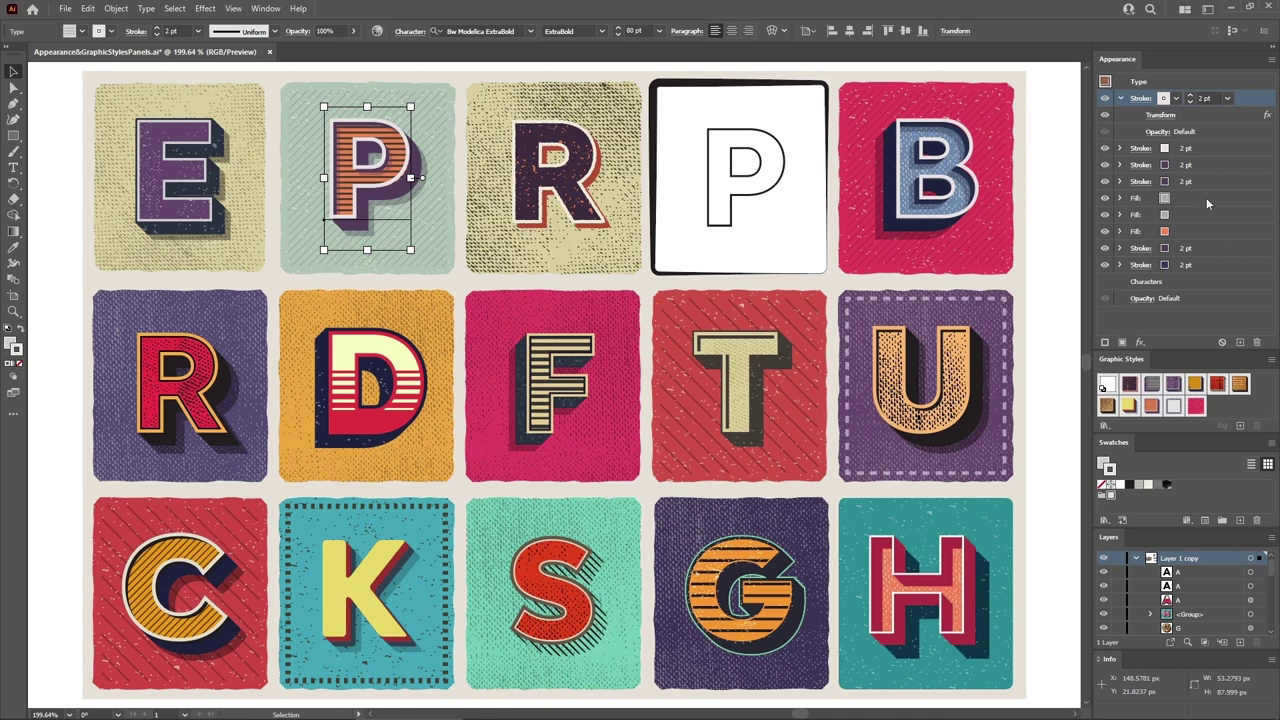
shift+click(1208, 199)
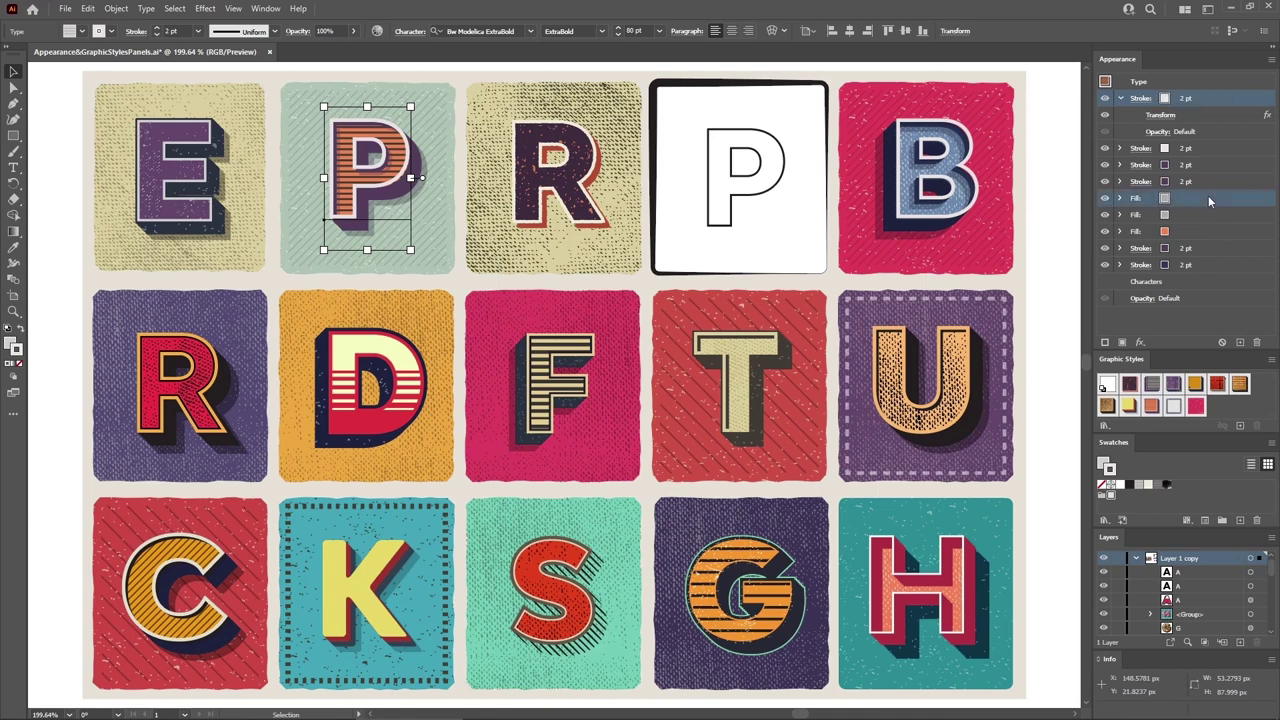
click(1258, 343)
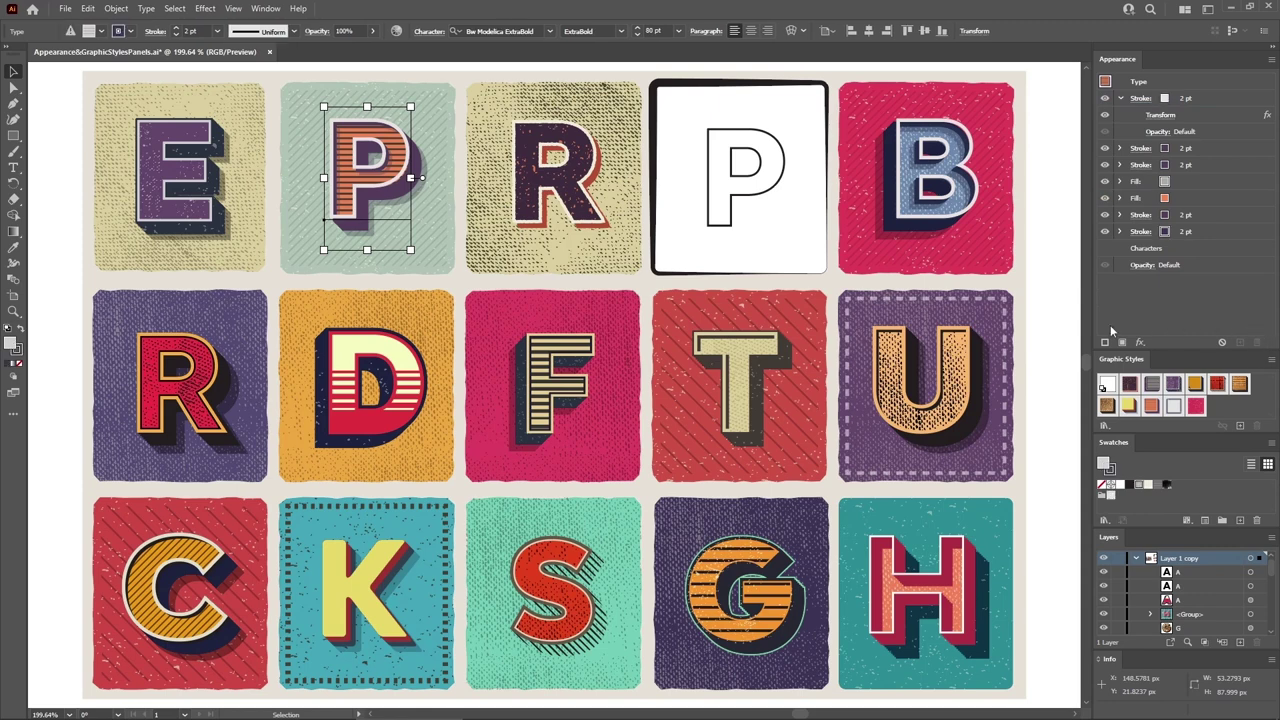
click(1196, 182)
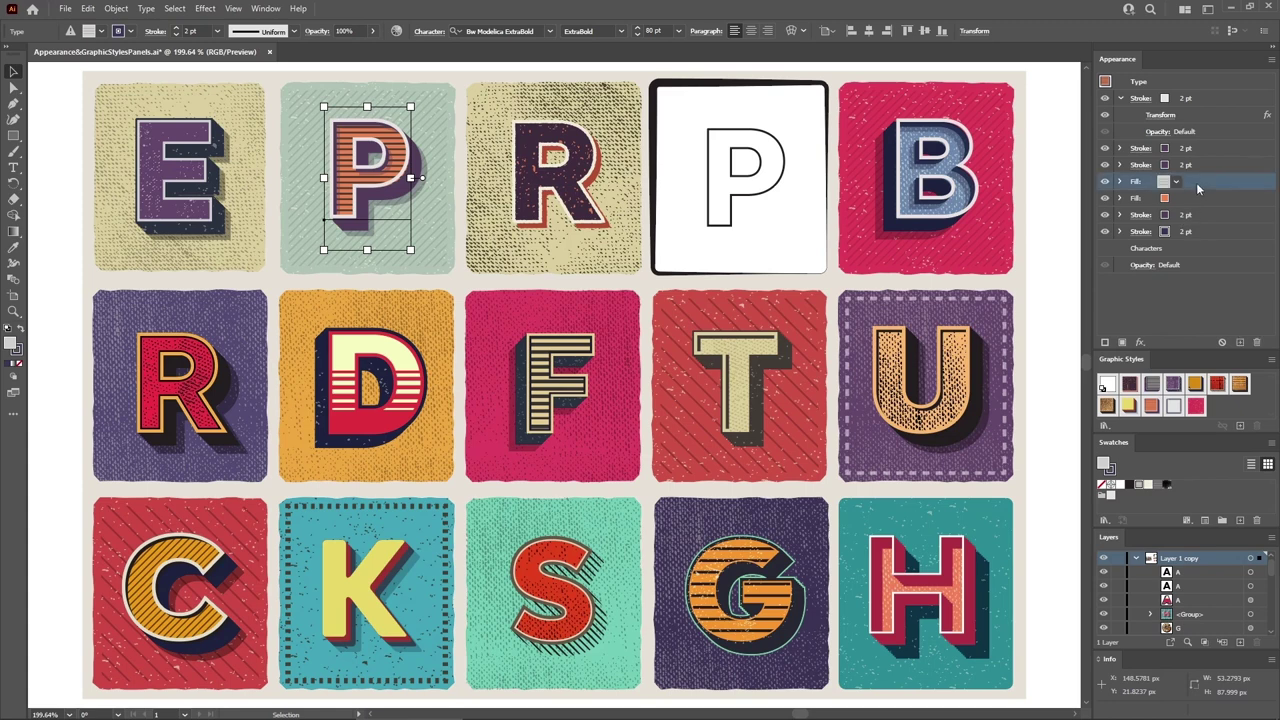
click(1271, 59)
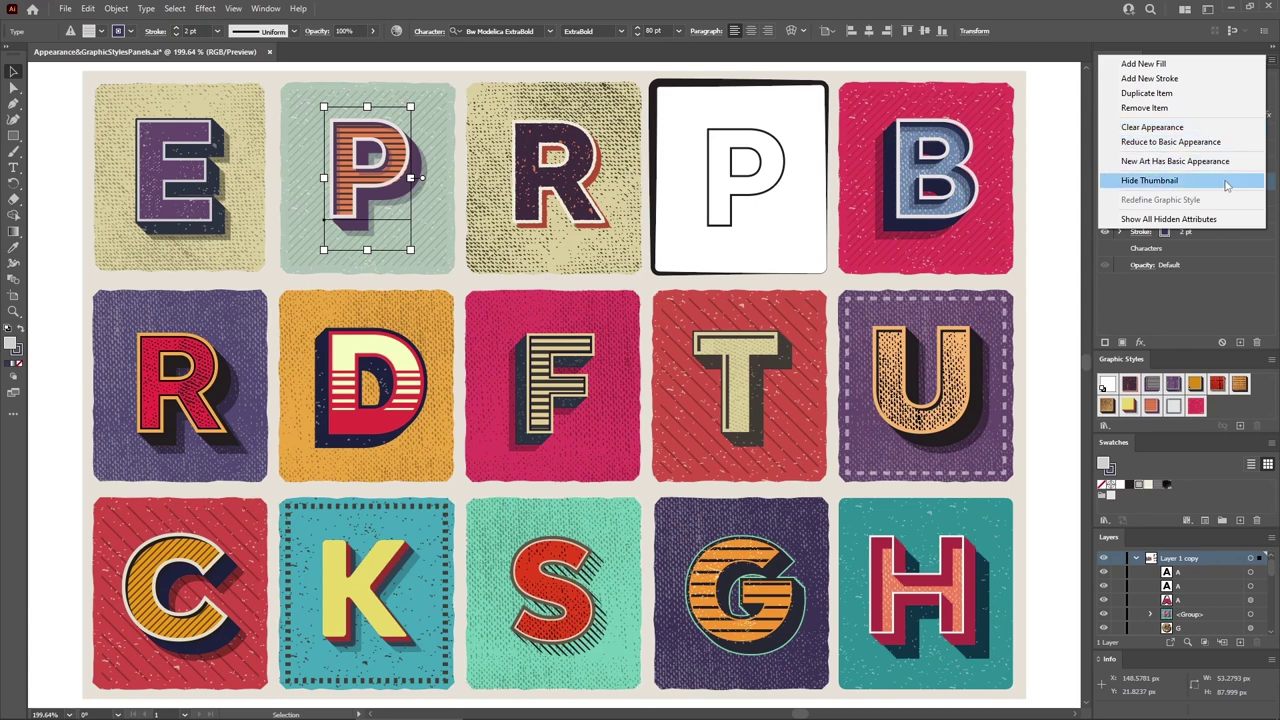
click(1186, 294)
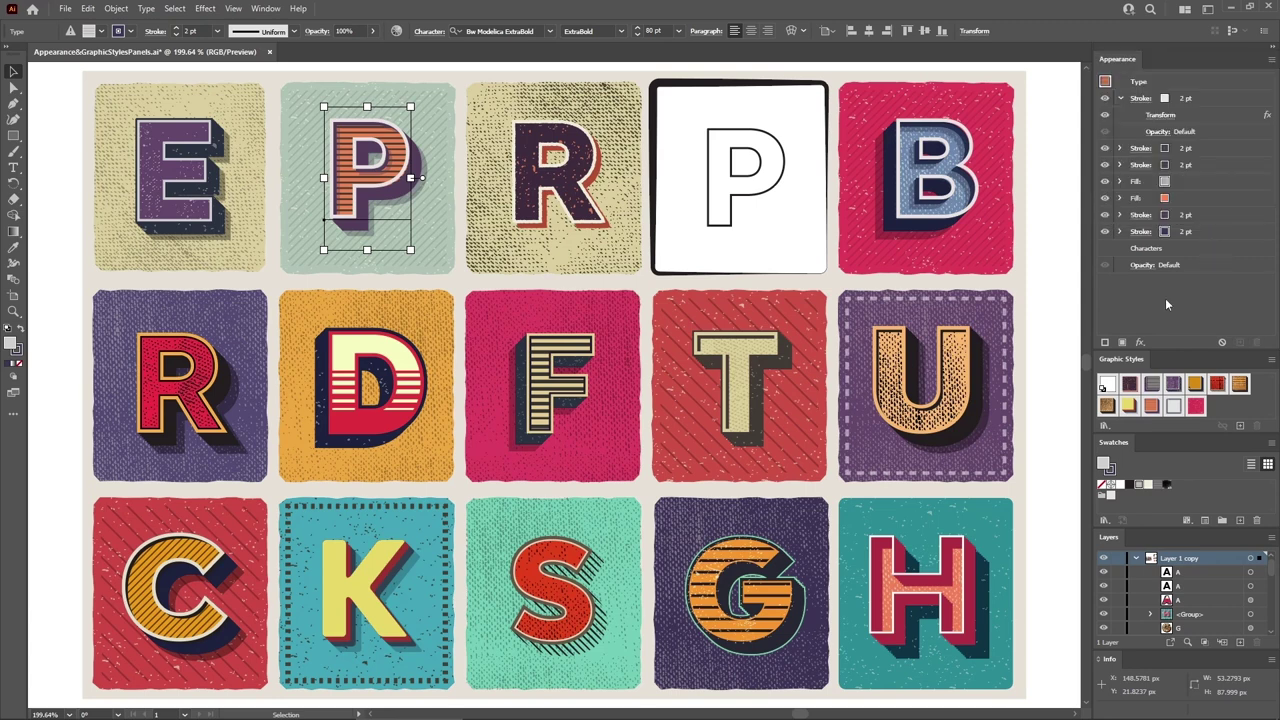
Set the blending mode of the orange P's striped fill to Color Burn and its opacity to 50%.
click(1121, 98)
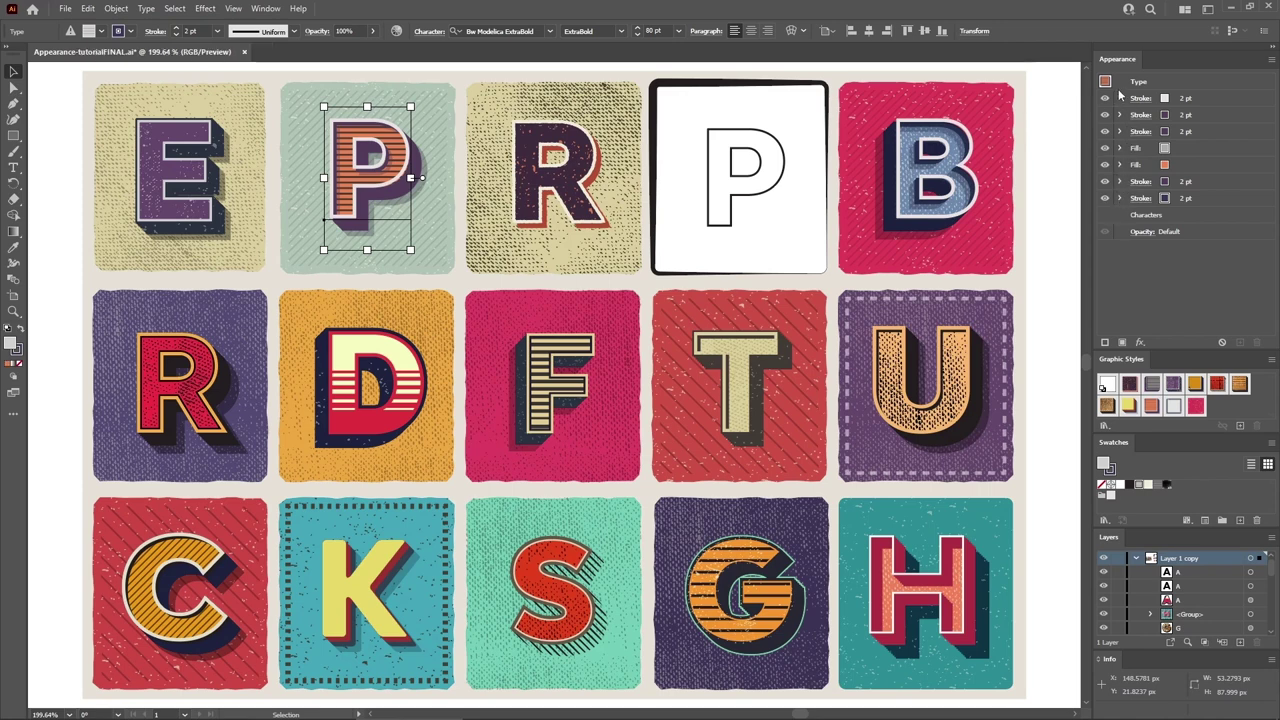
click(1119, 148)
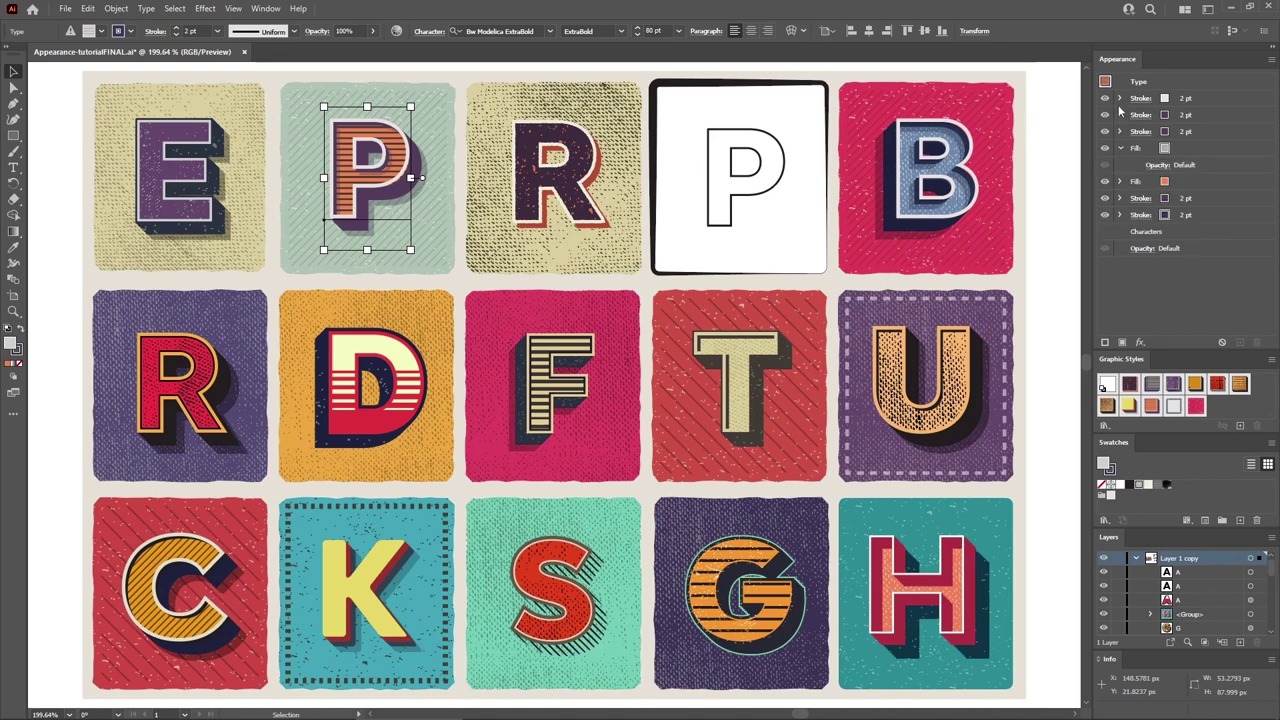
click(1120, 98)
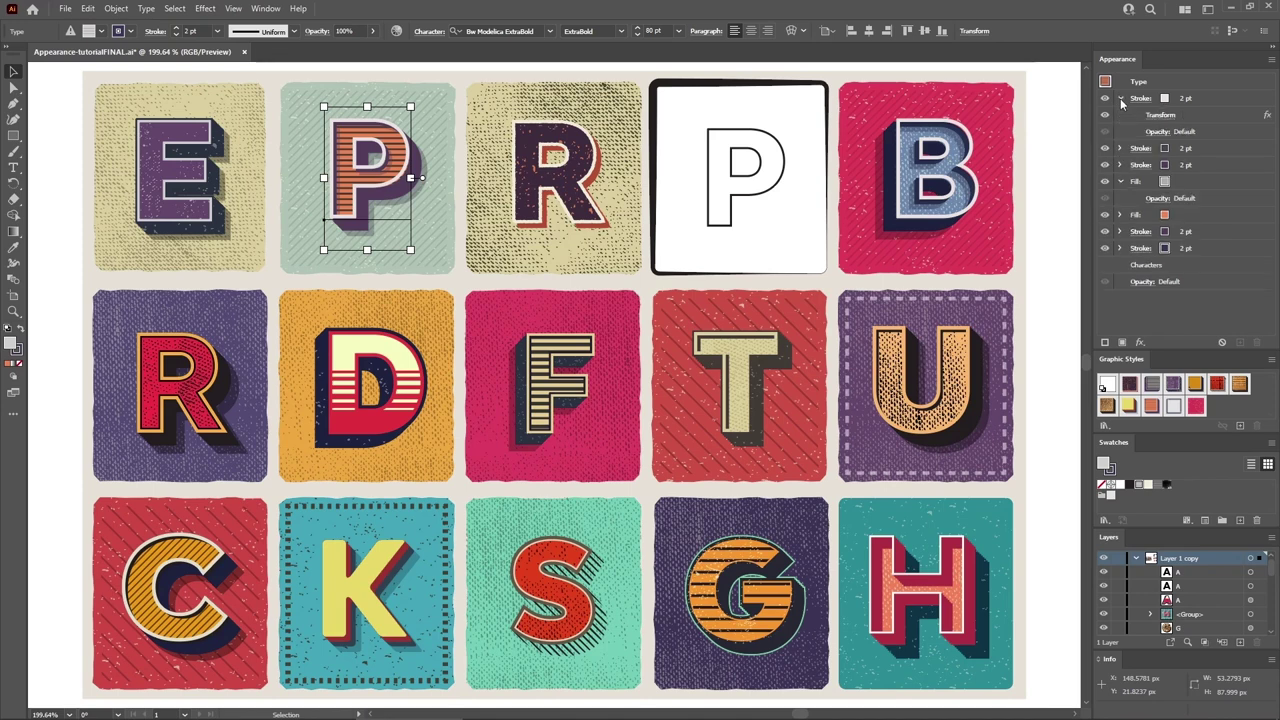
click(1155, 200)
click(1050, 224)
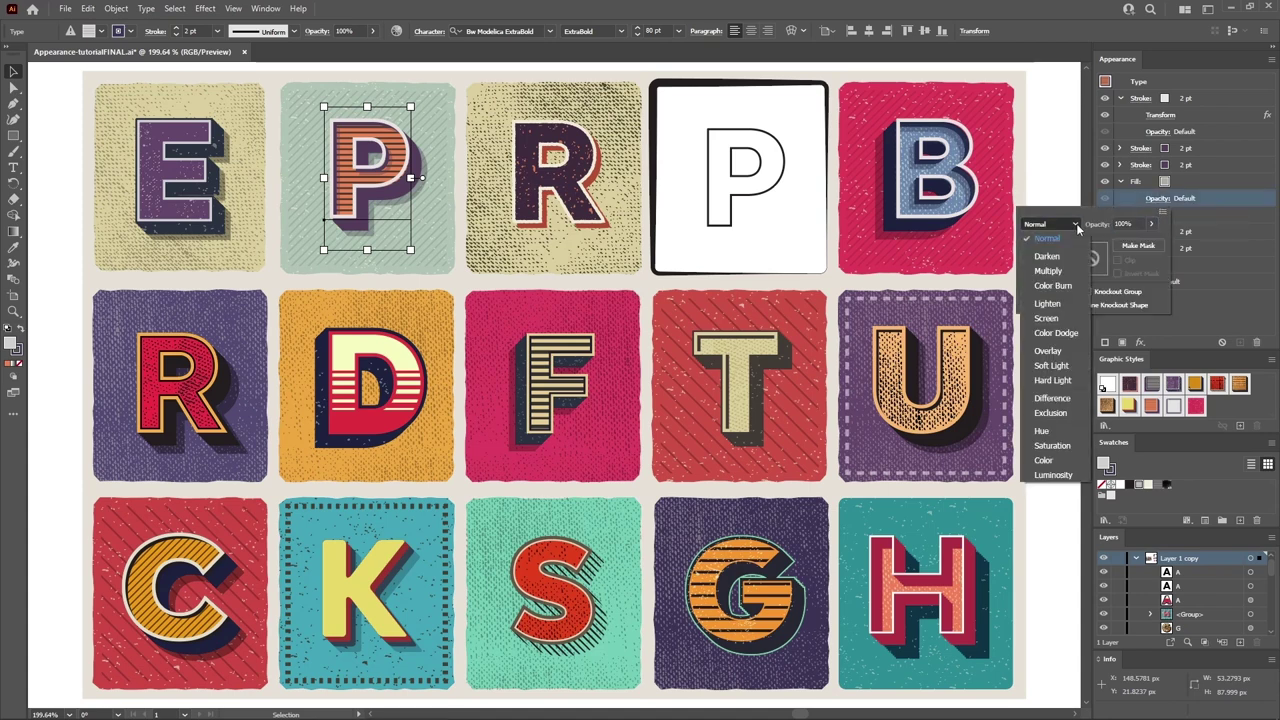
click(1045, 285)
drag(1153, 226, 1125, 243)
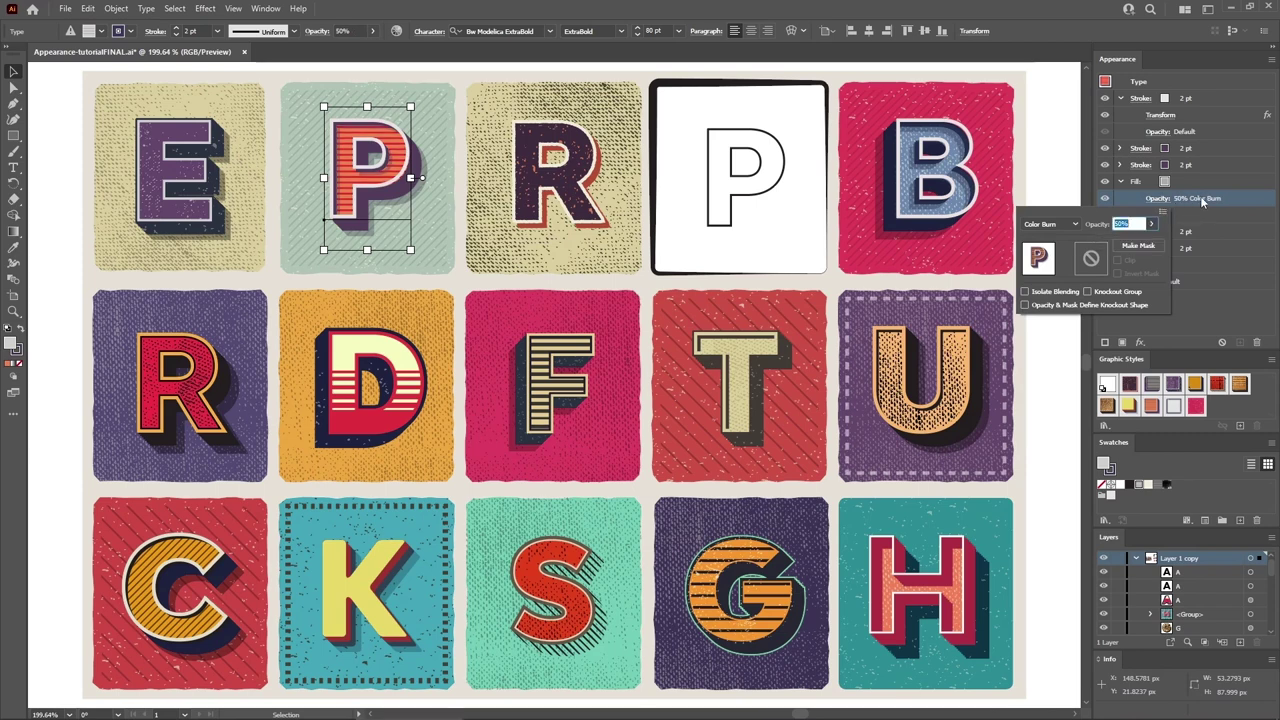
click(1204, 181)
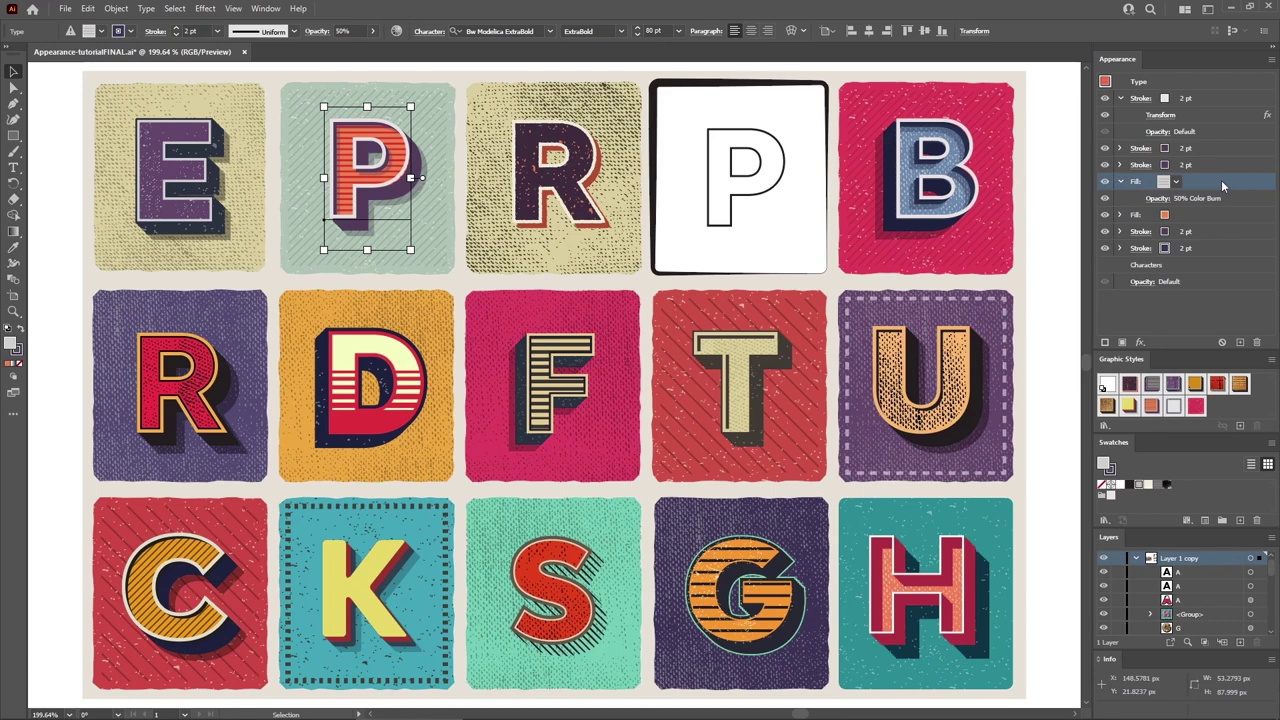
Hide the orange P's bottom stroke, orange fill, top stroke's Transform effect and striped fill's opacity setting, and show all hidden attributes again.
click(1112, 250)
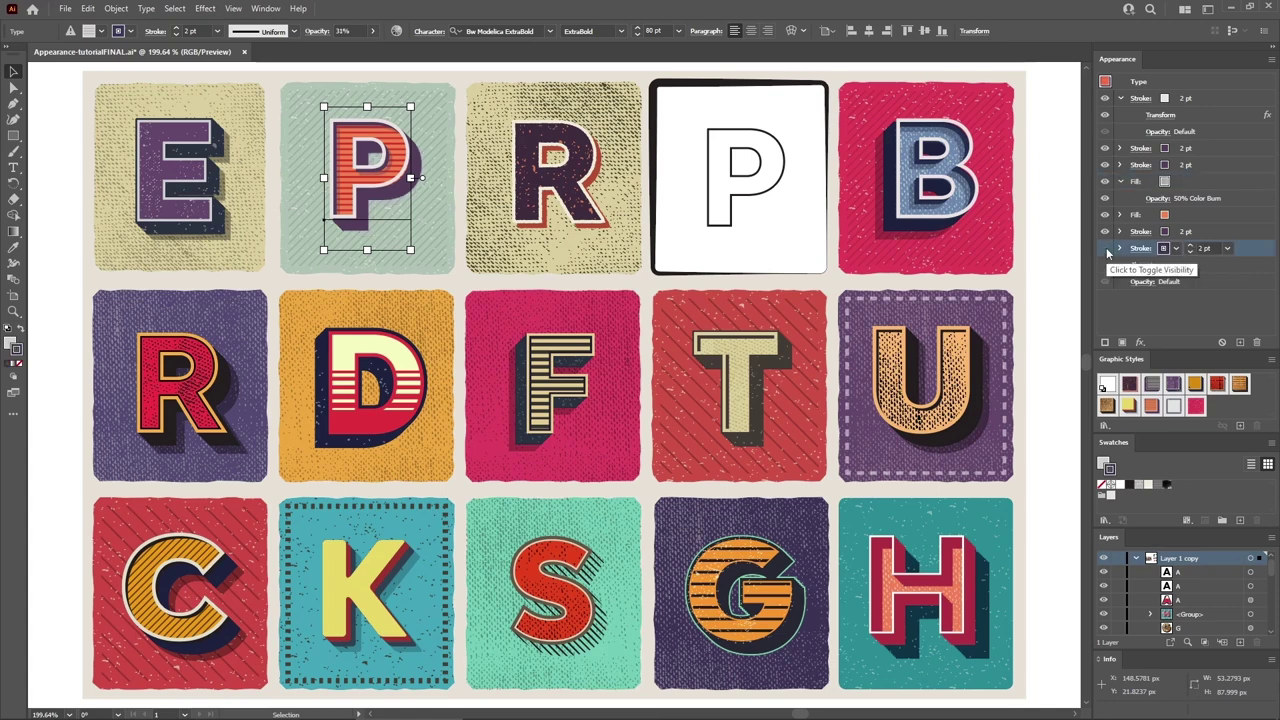
click(1105, 214)
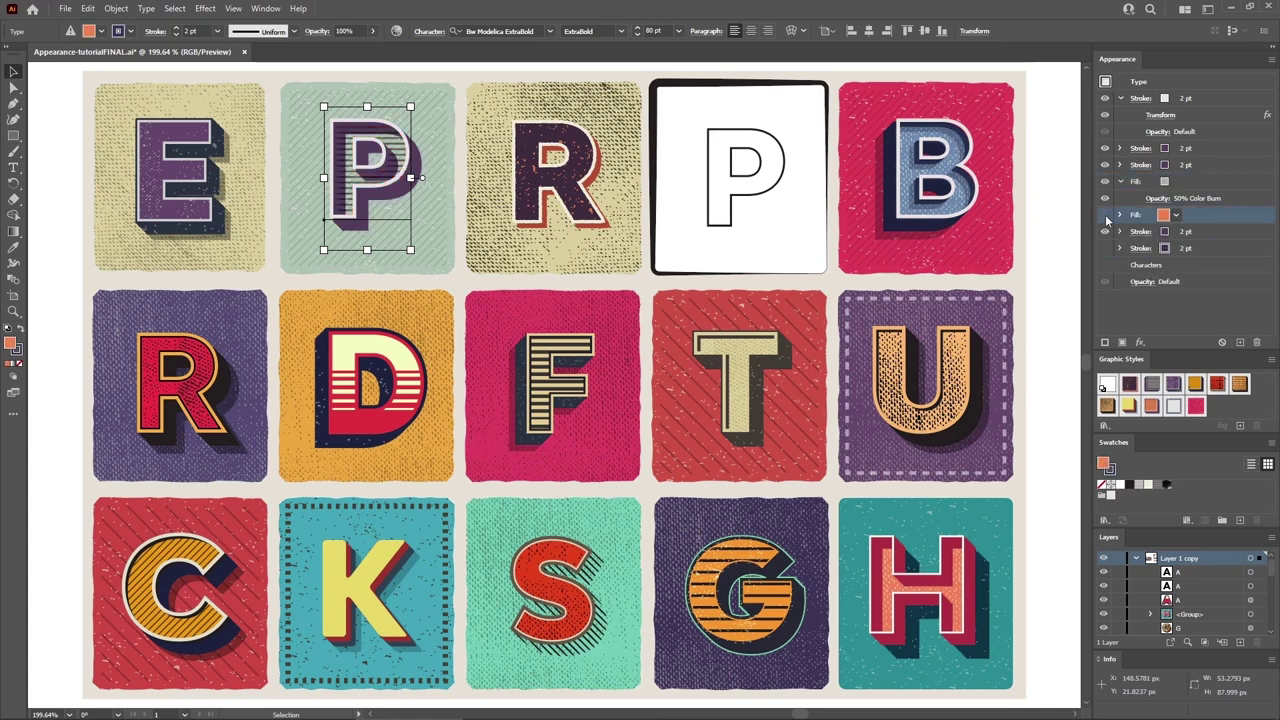
click(1106, 117)
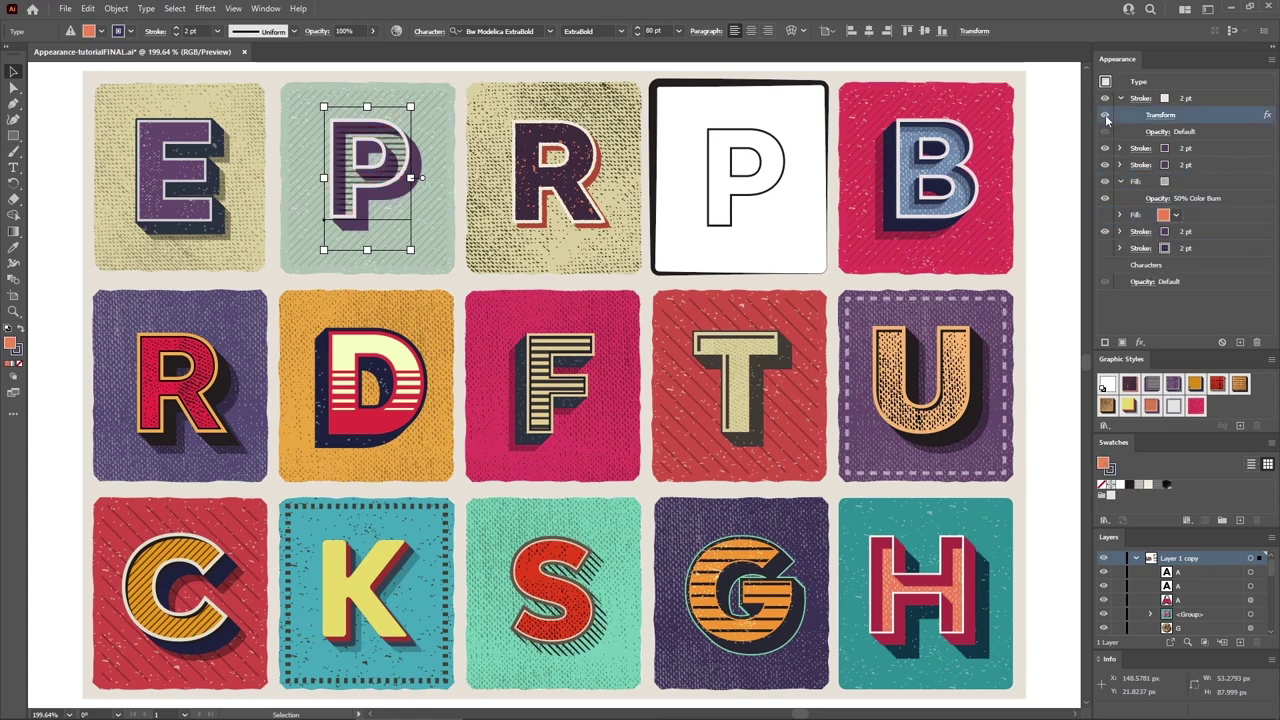
click(1104, 197)
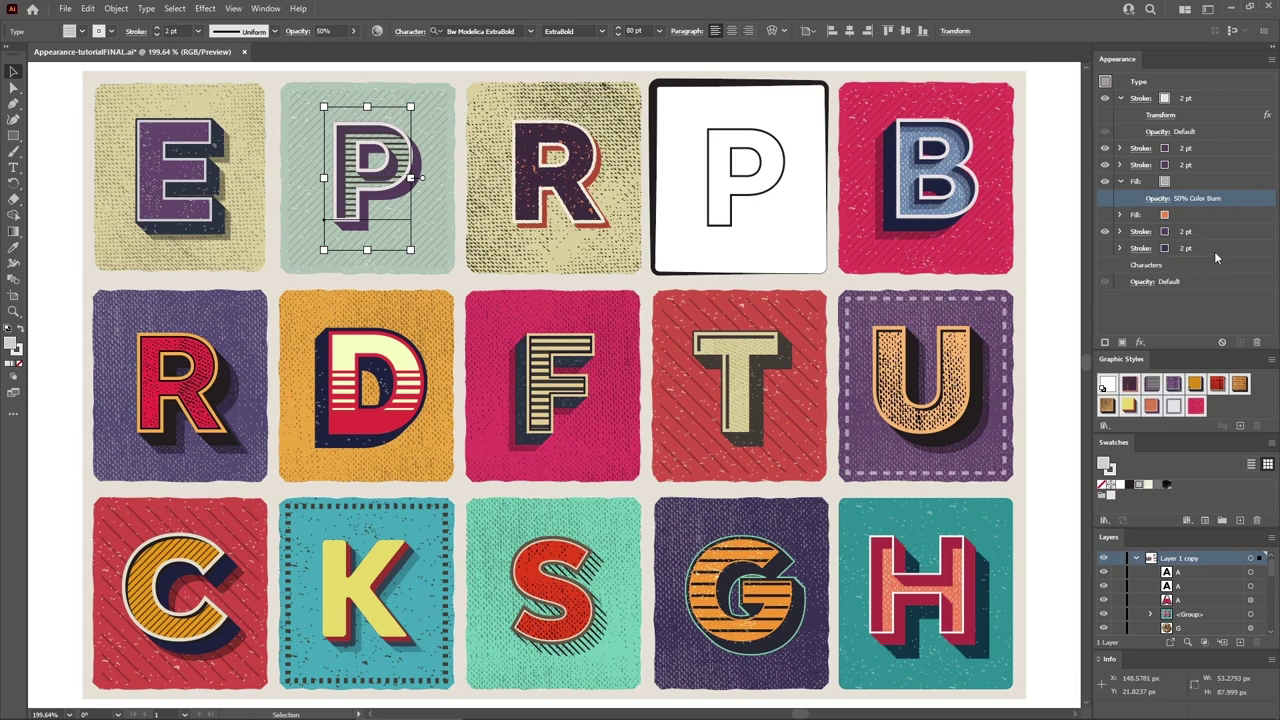
click(1272, 60)
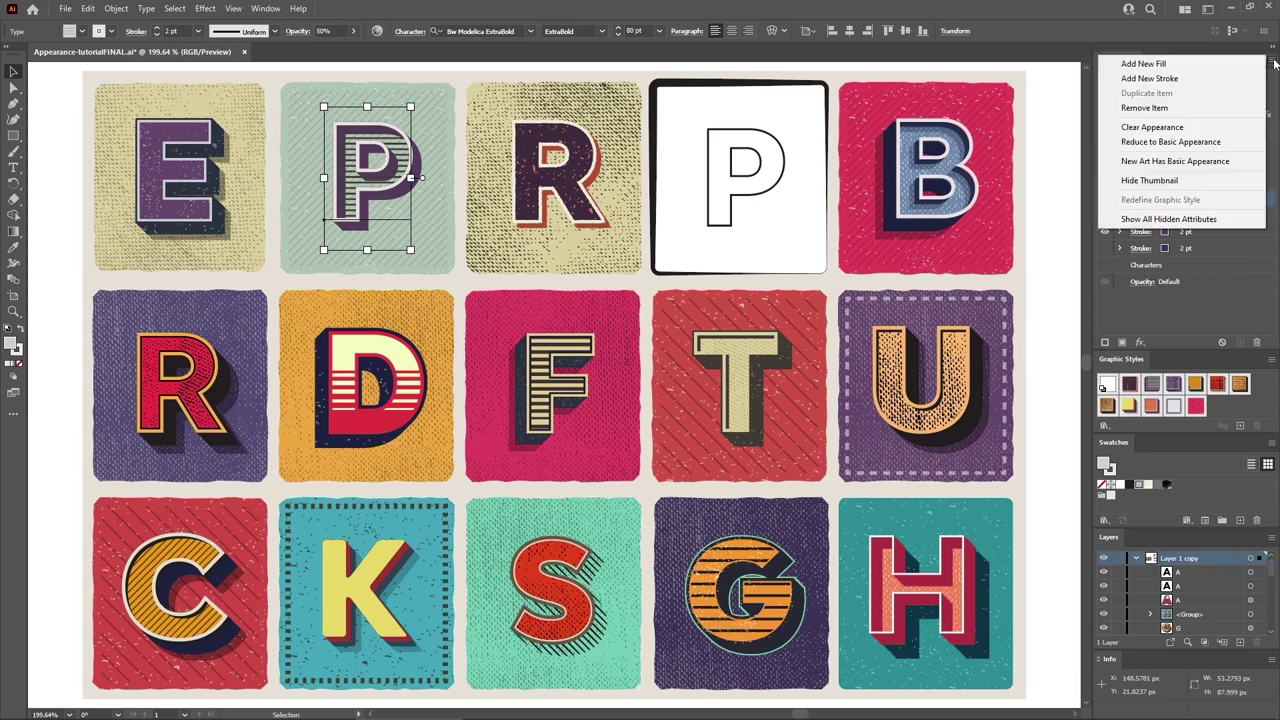
click(1150, 219)
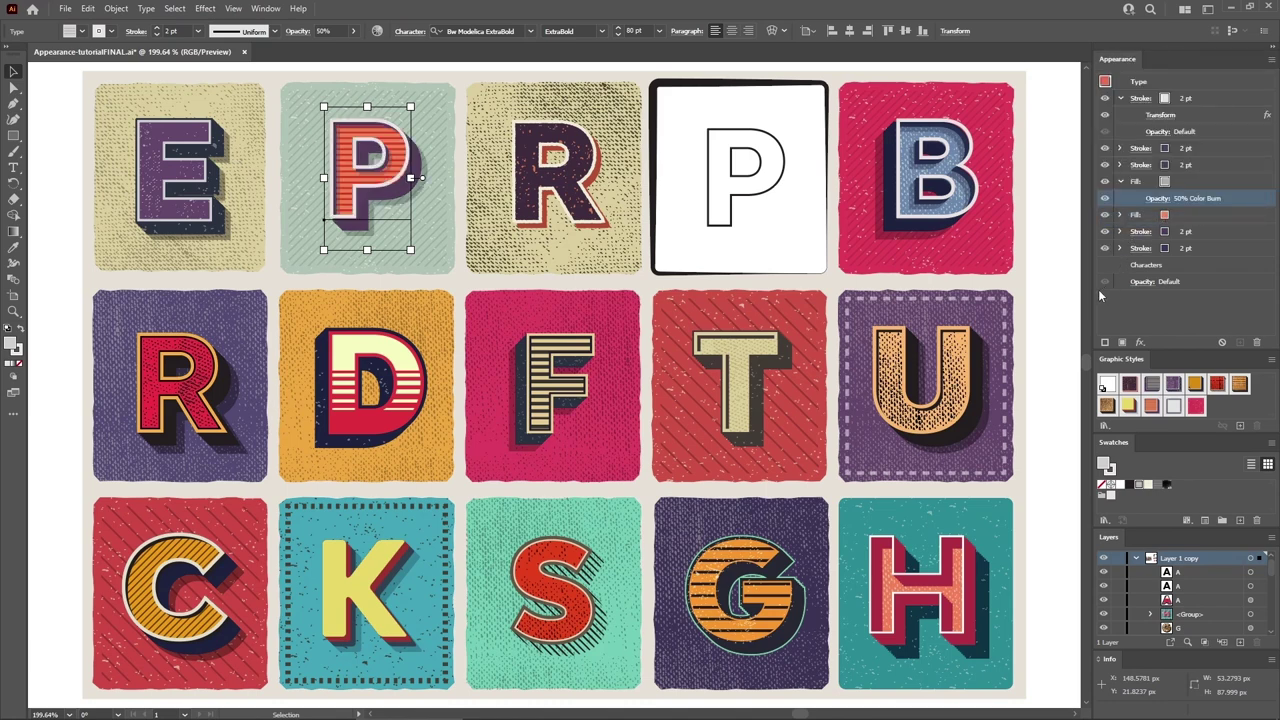
Reduce the orange P text to its basic appearance, inspect its fill and stroke, and undo the reduction.
click(1271, 59)
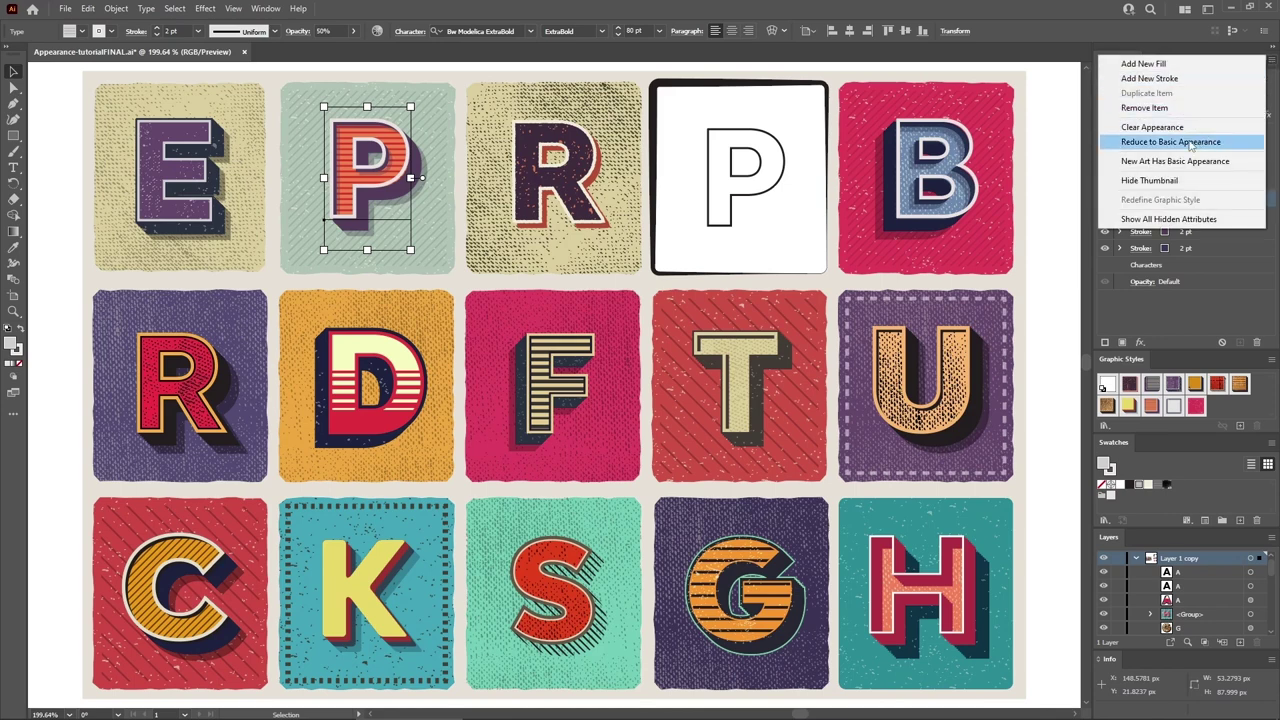
click(1151, 298)
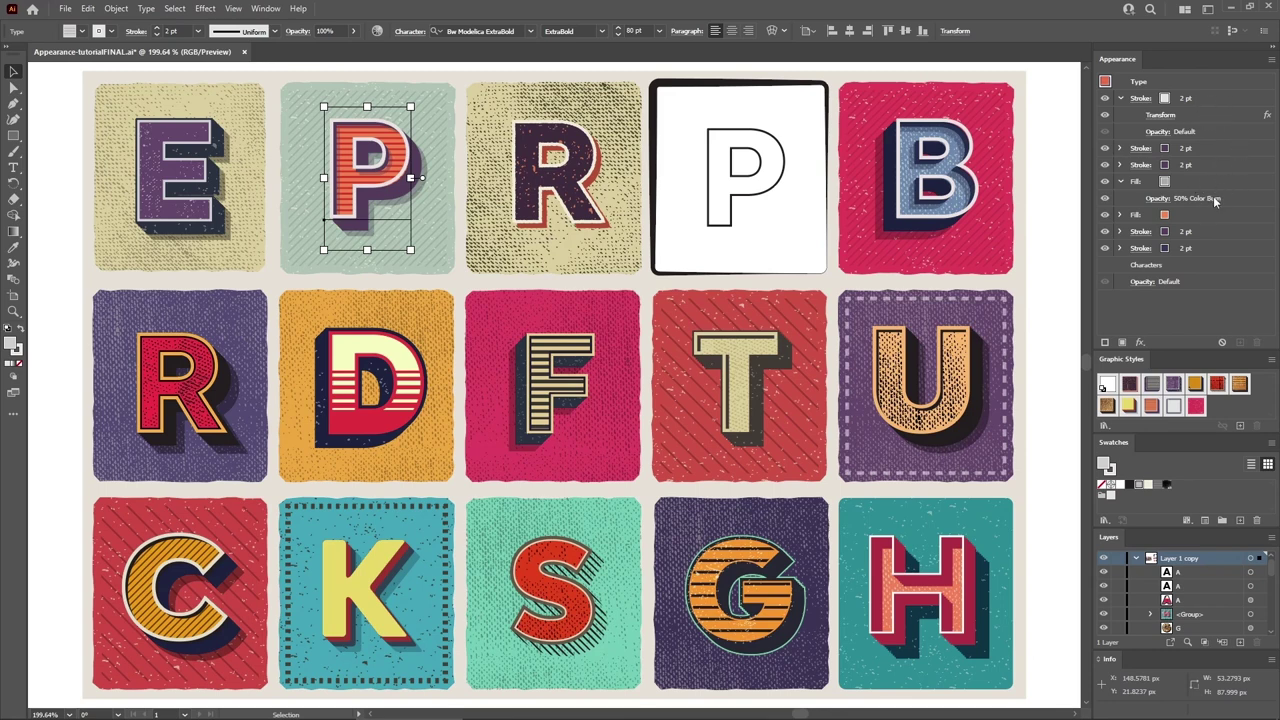
click(1271, 60)
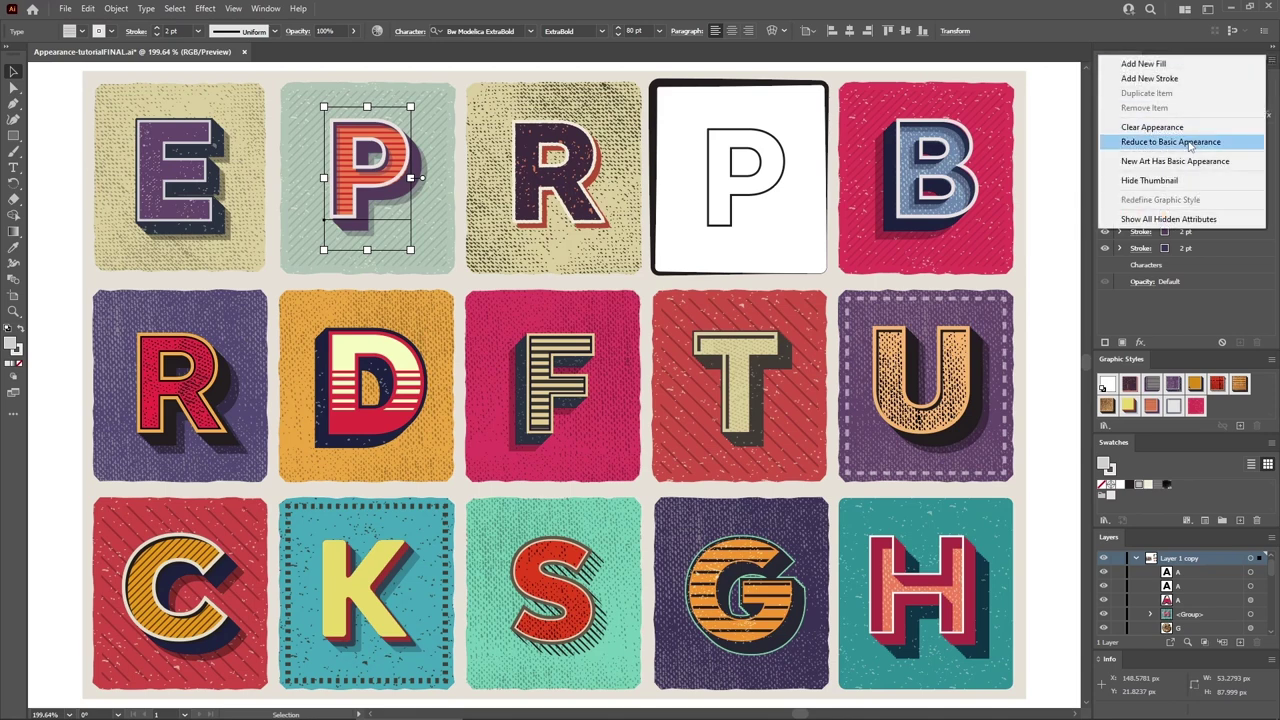
click(1192, 142)
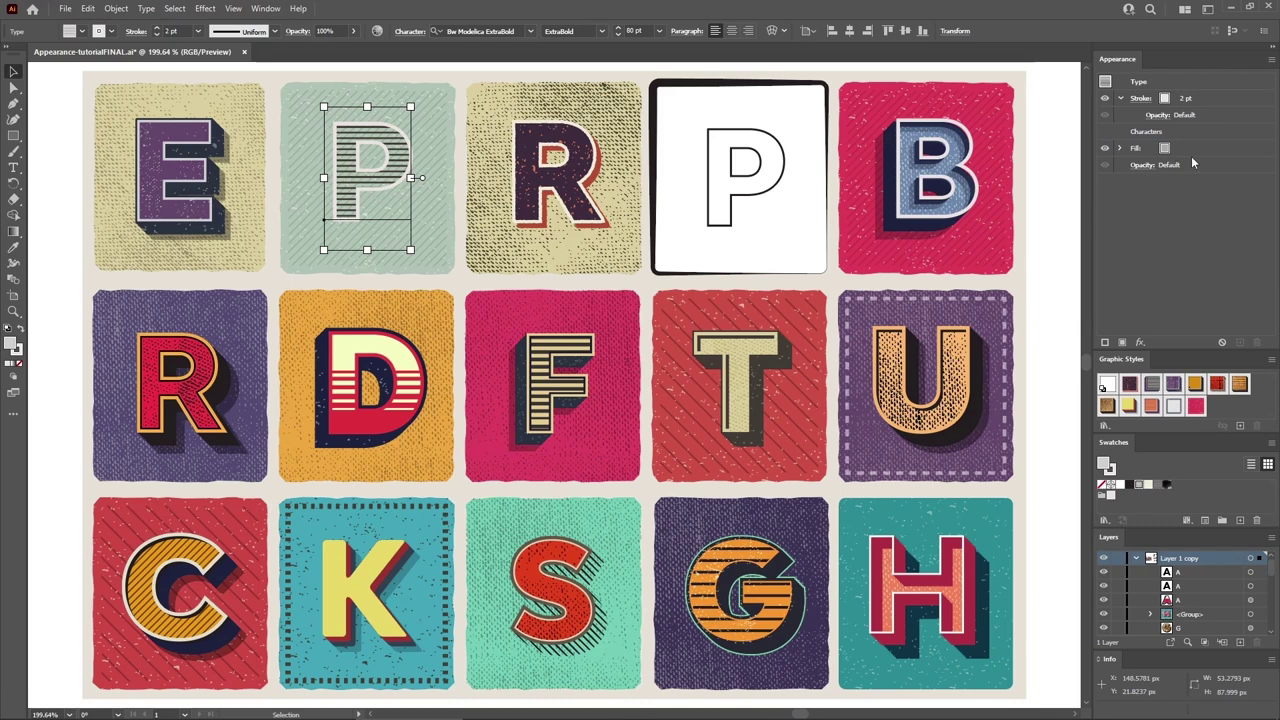
click(1120, 147)
click(1212, 148)
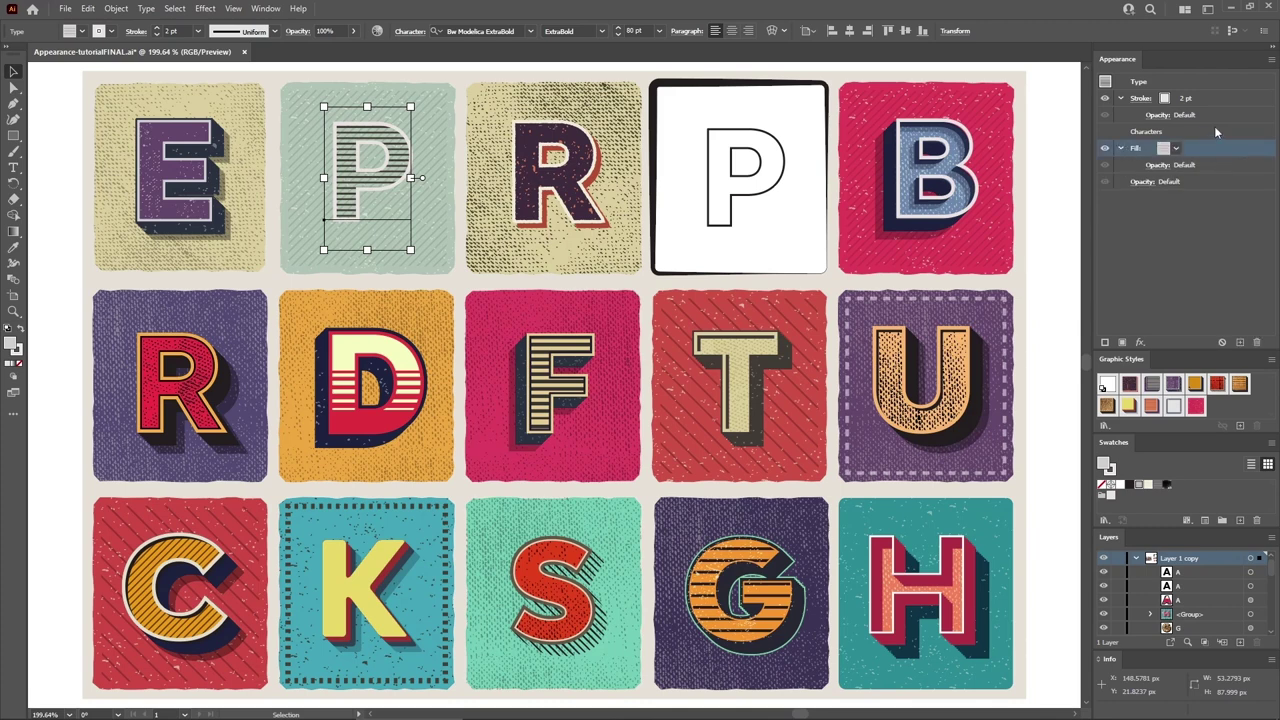
click(1210, 97)
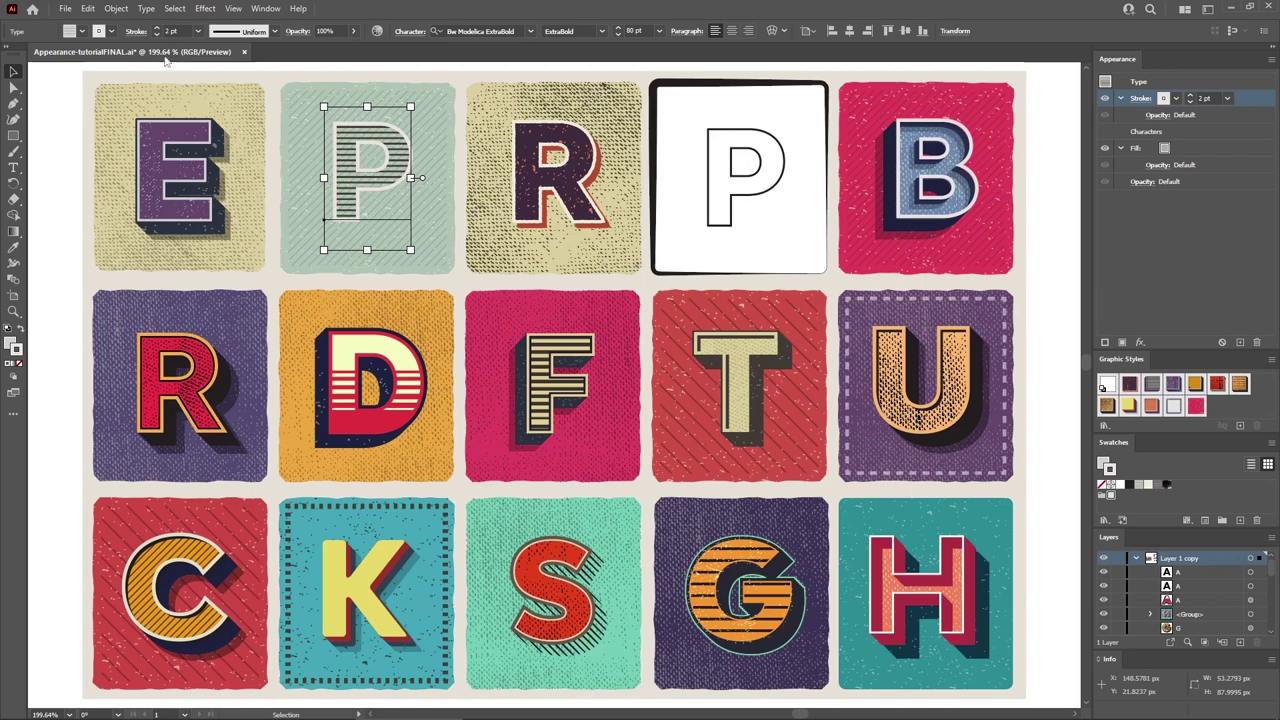
click(88, 8)
click(125, 25)
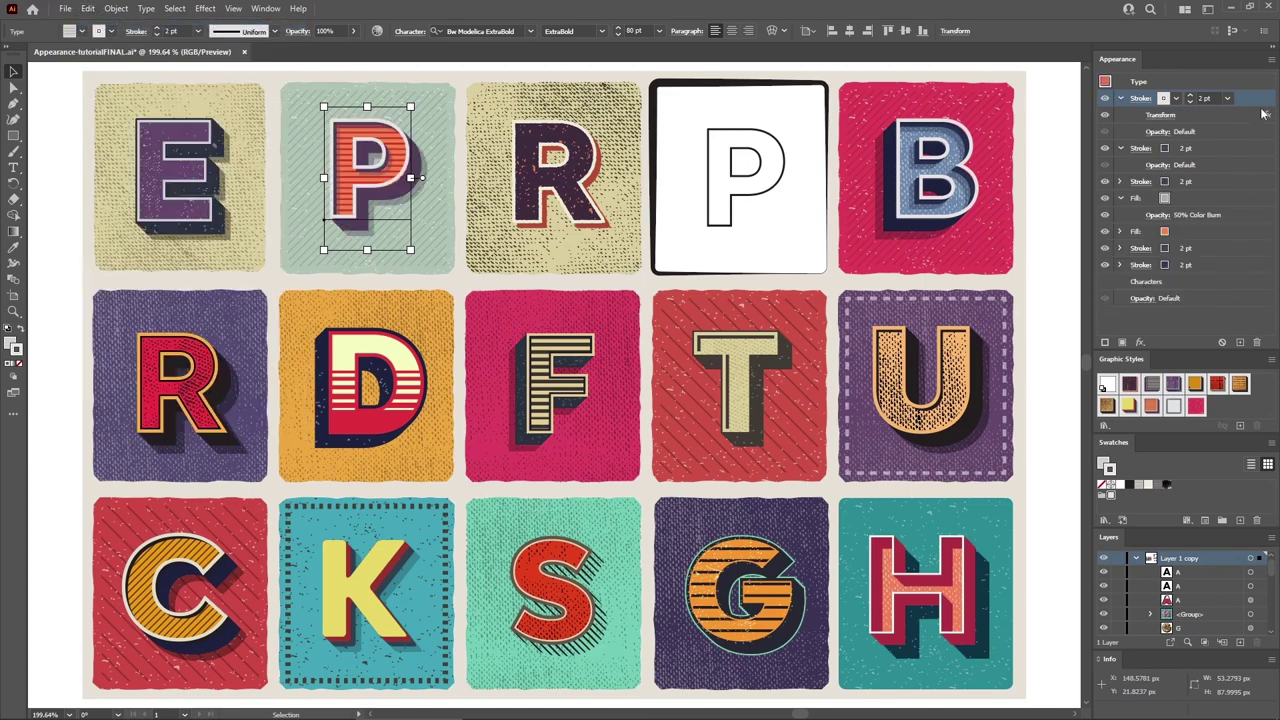
Draw a rectangle of about 43 × 40 px in the upper corner of the white P tile, using the orange P's appearance.
click(1272, 62)
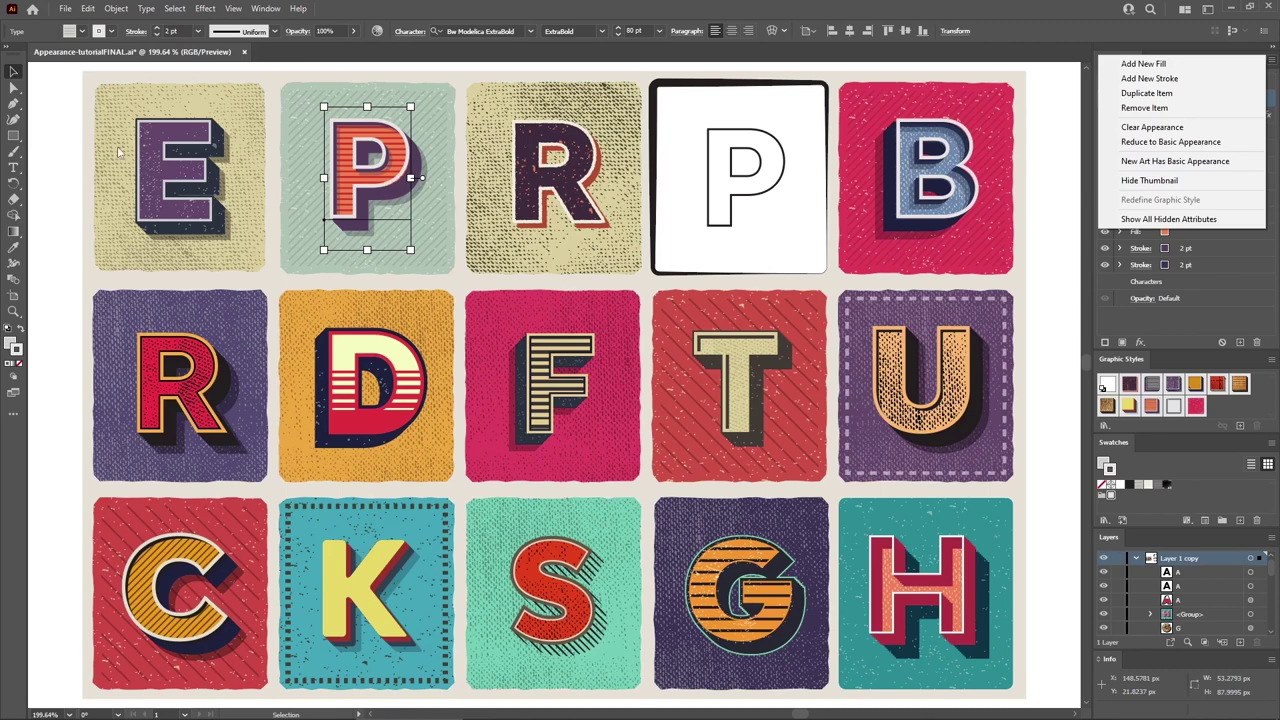
click(15, 138)
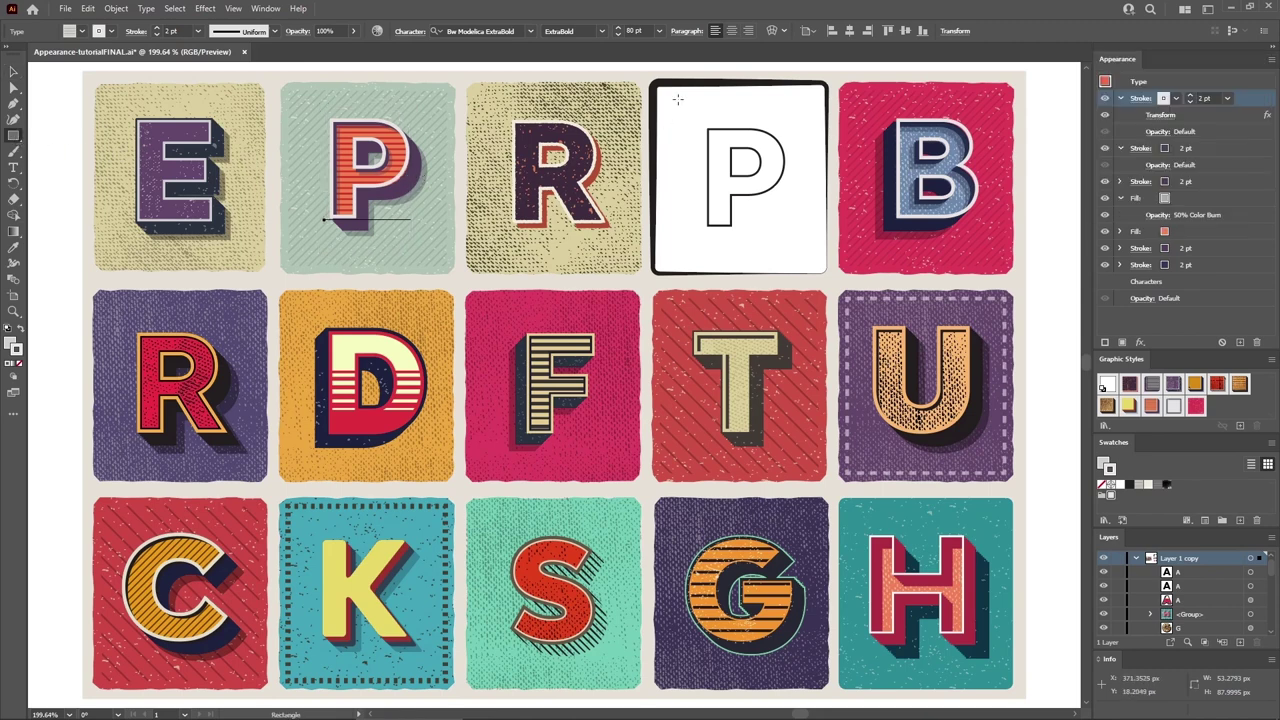
drag(663, 92, 738, 158)
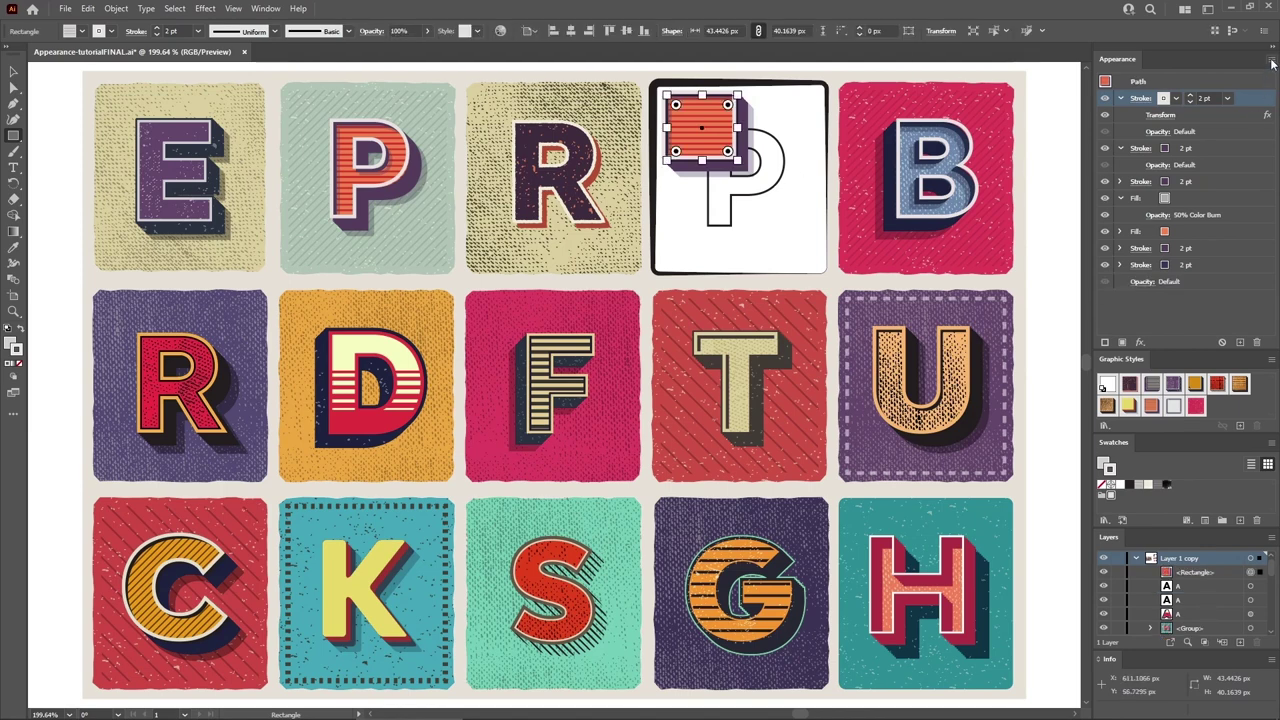
Turn on New Art Has Basic Appearance and draw a second rectangle of about 44 × 33 px in the white tile's lower corner.
click(1272, 63)
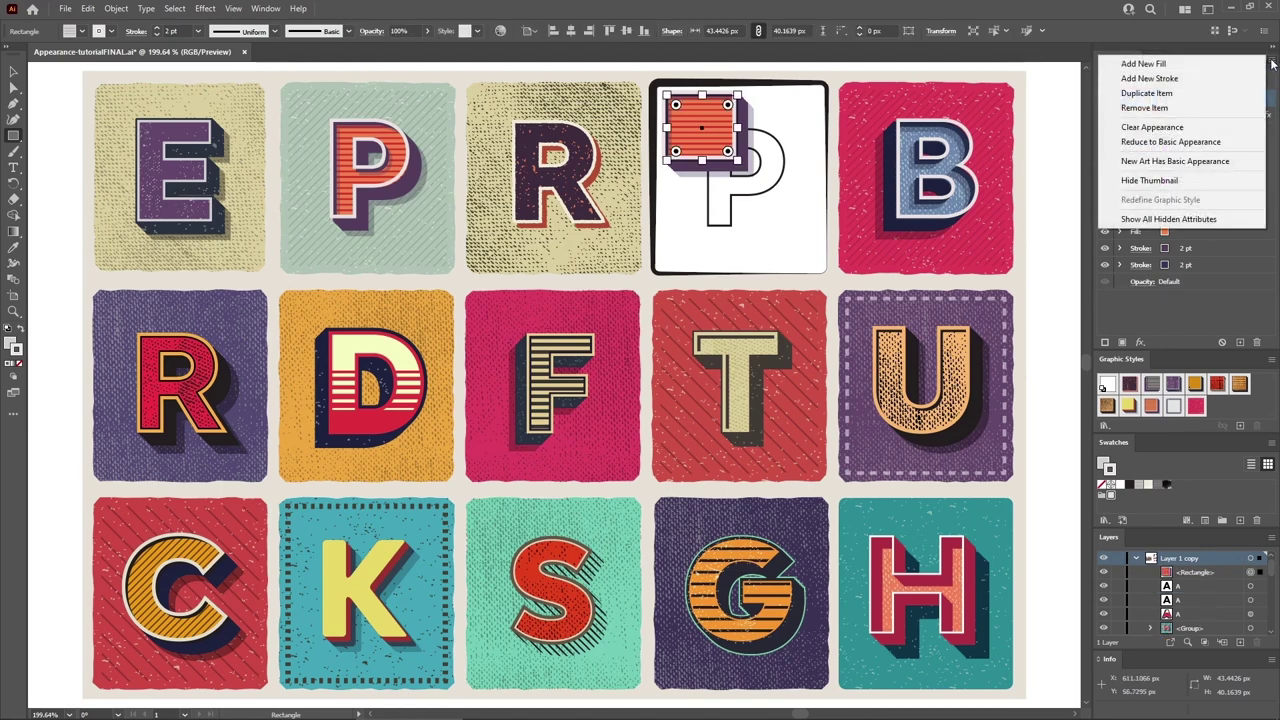
click(1193, 163)
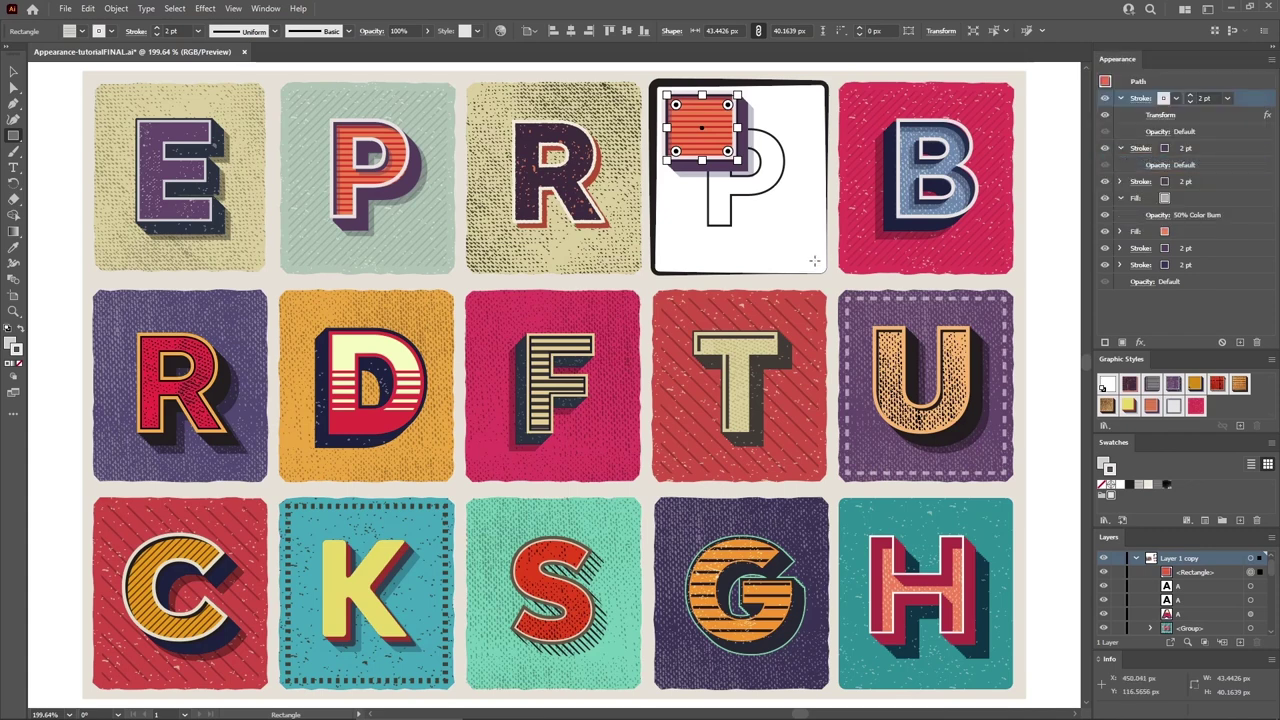
drag(814, 261, 742, 204)
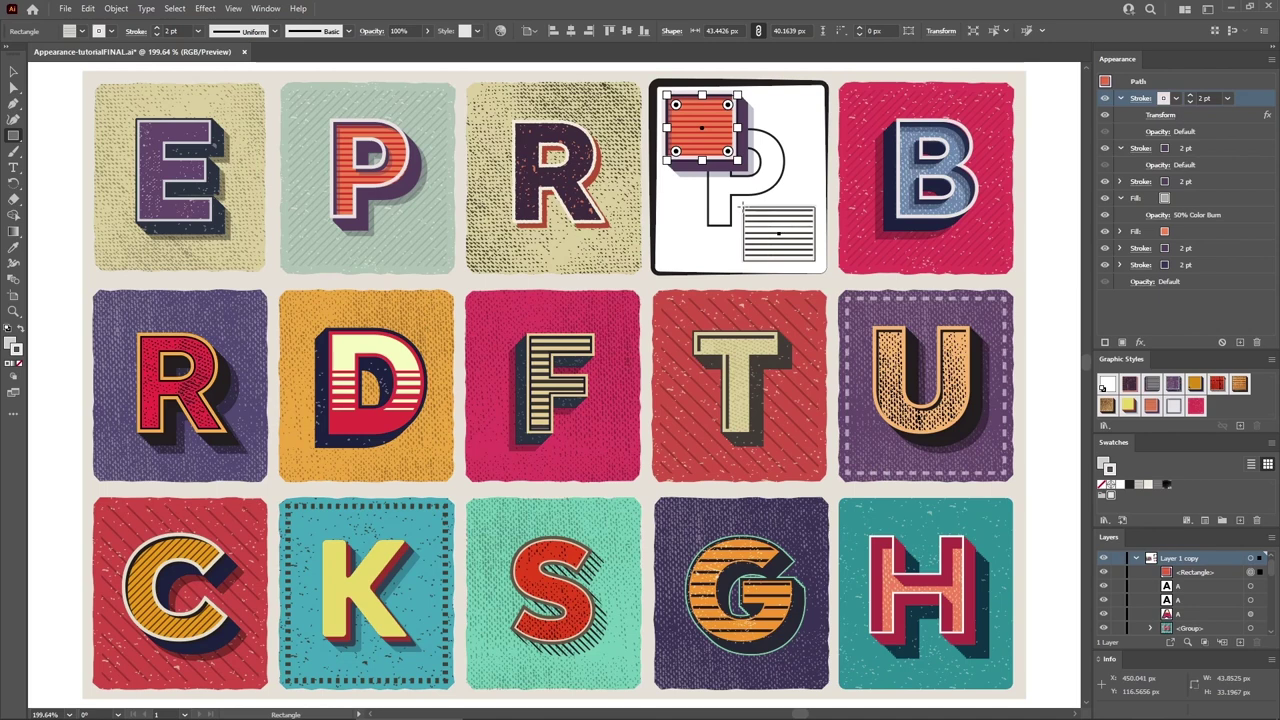
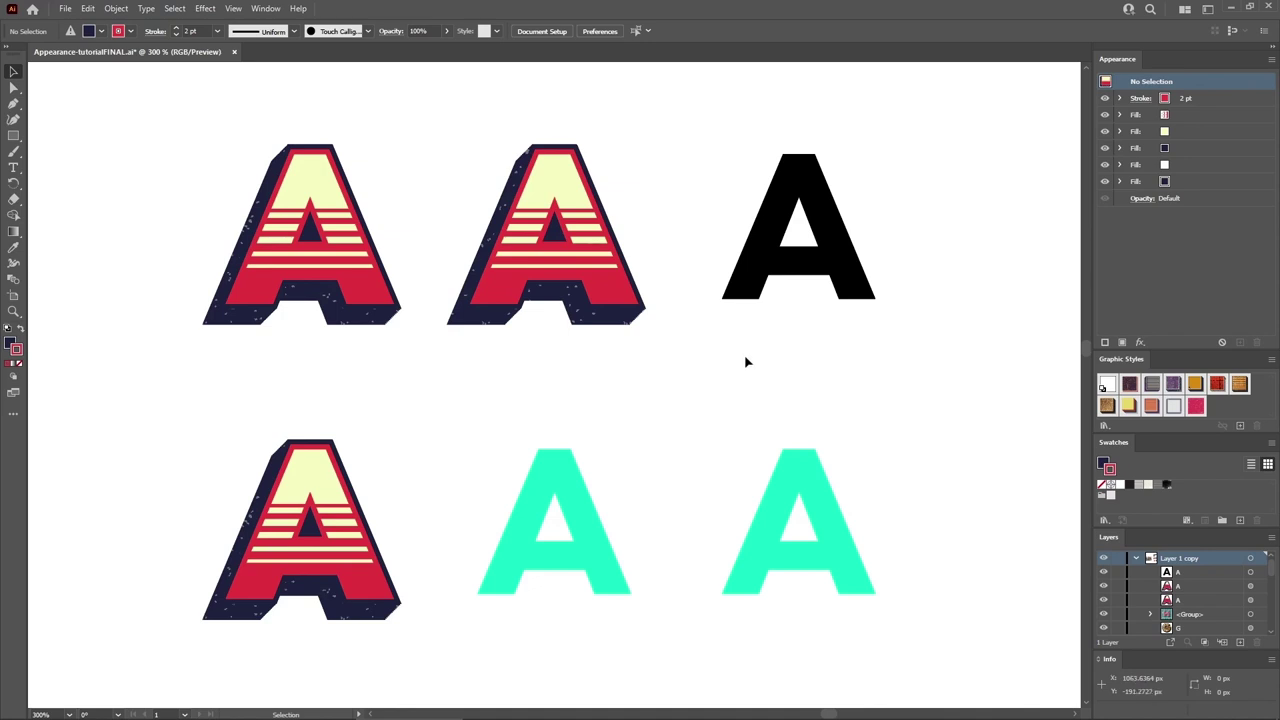
Copy the appearance of a red striped A onto the plain black A by way of their layer targets.
click(267, 9)
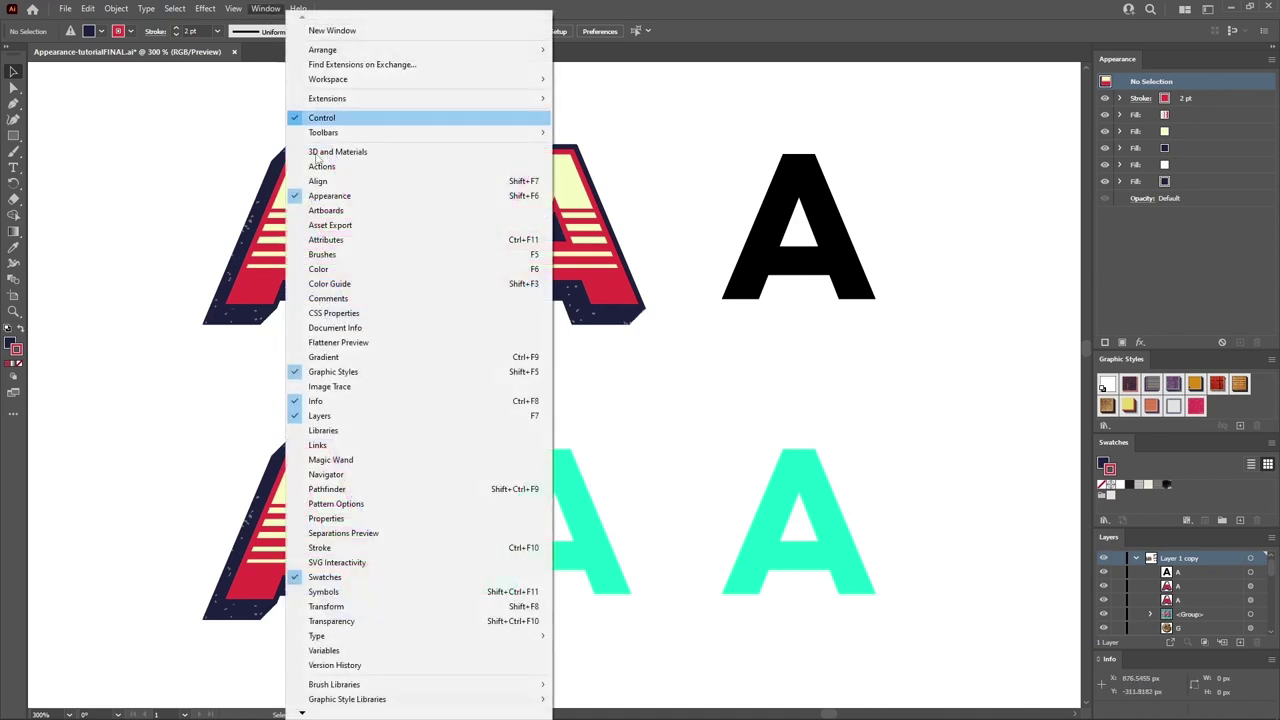
click(960, 395)
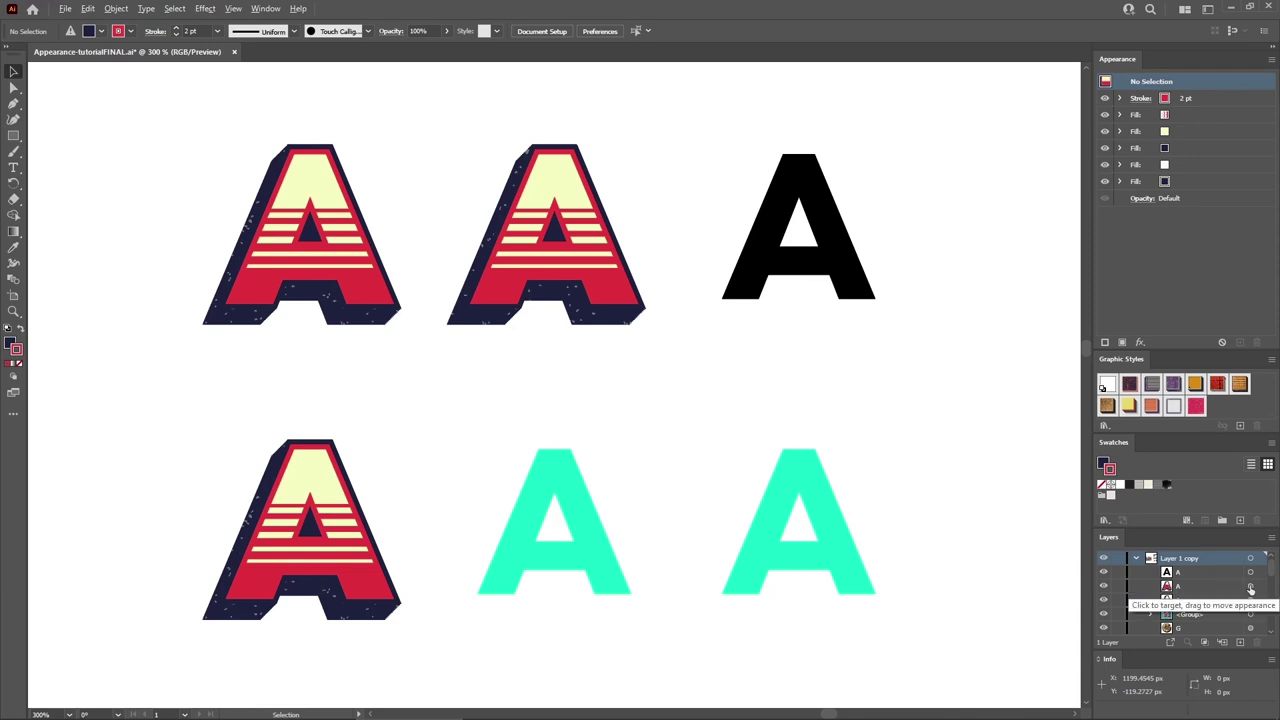
drag(1250, 590, 1250, 576)
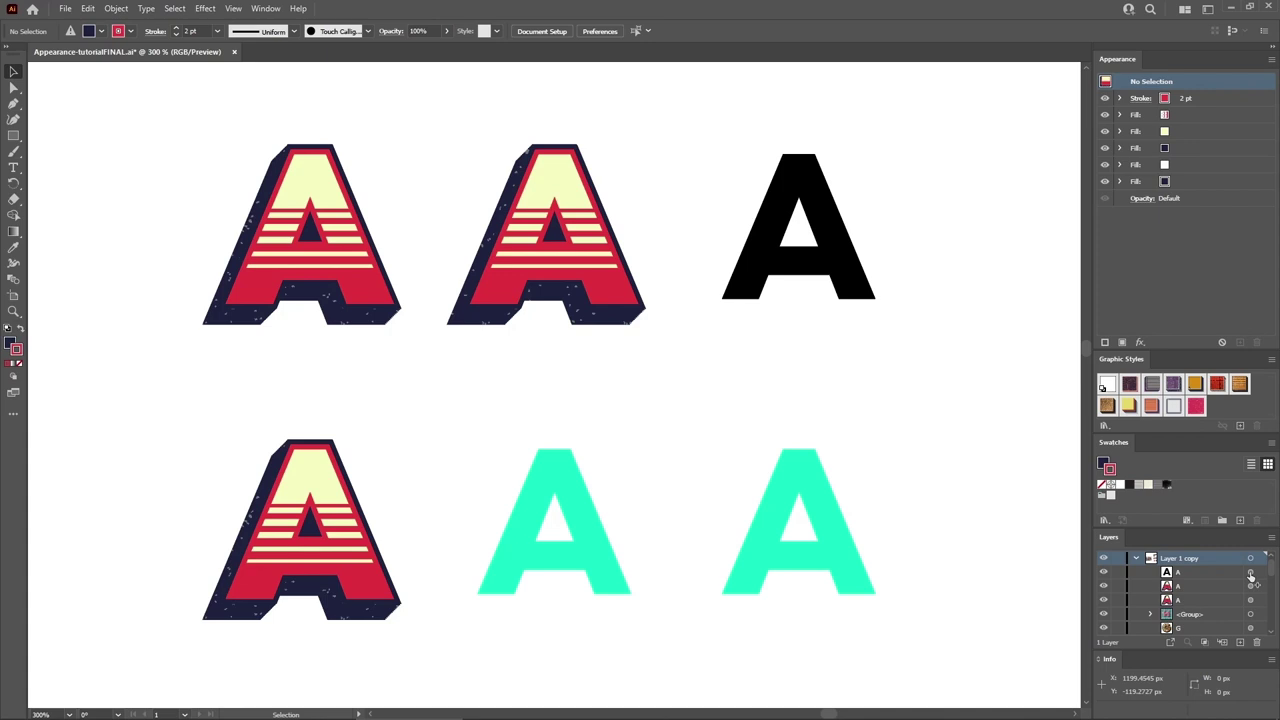
drag(1250, 576, 1250, 575)
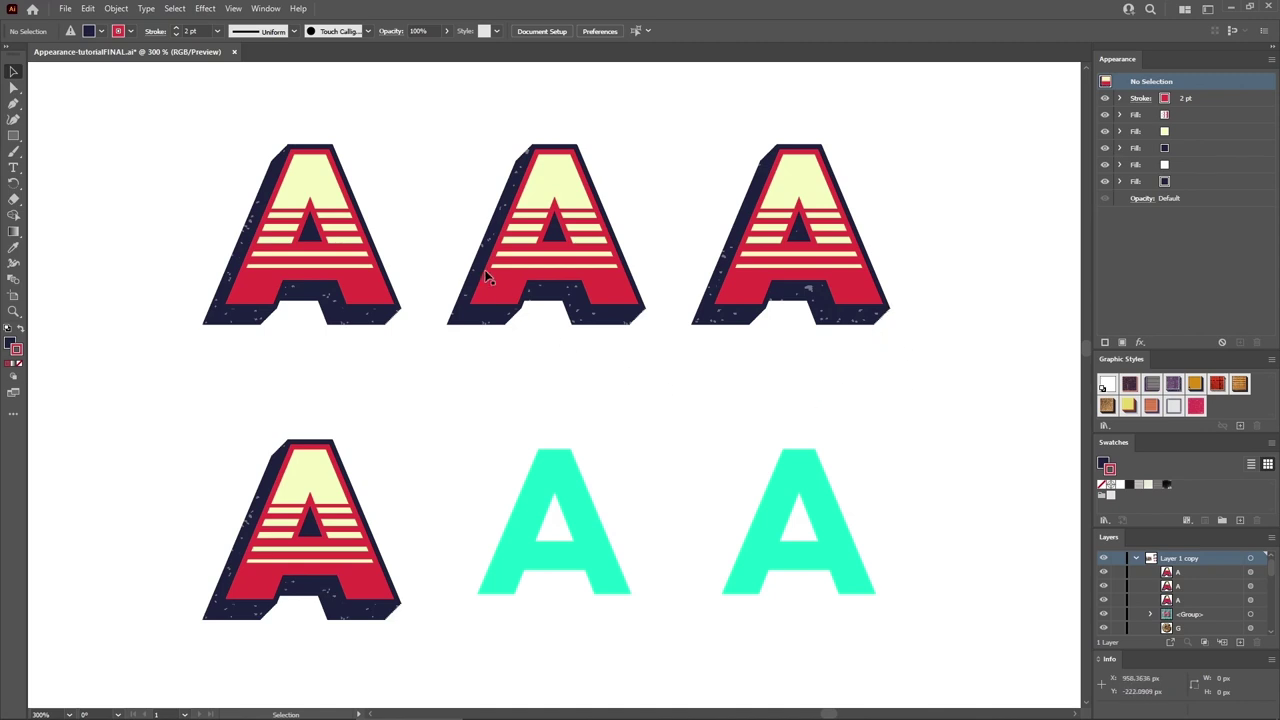
click(268, 10)
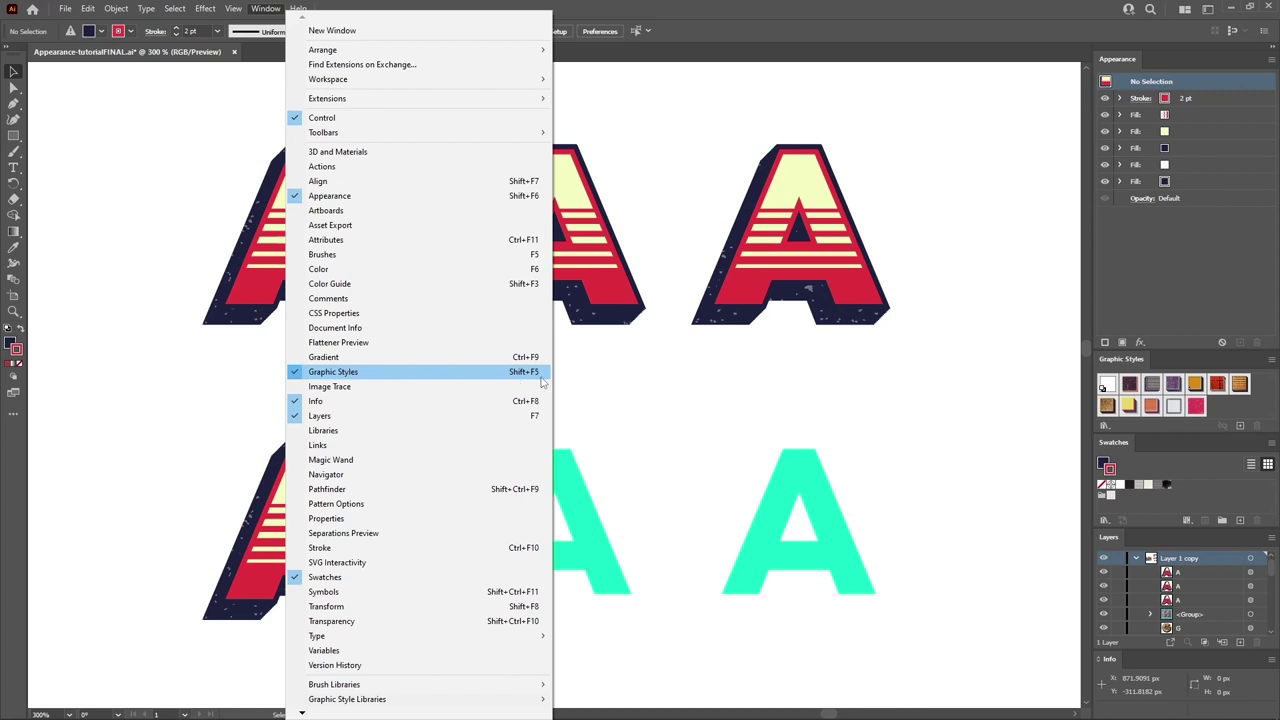
click(893, 378)
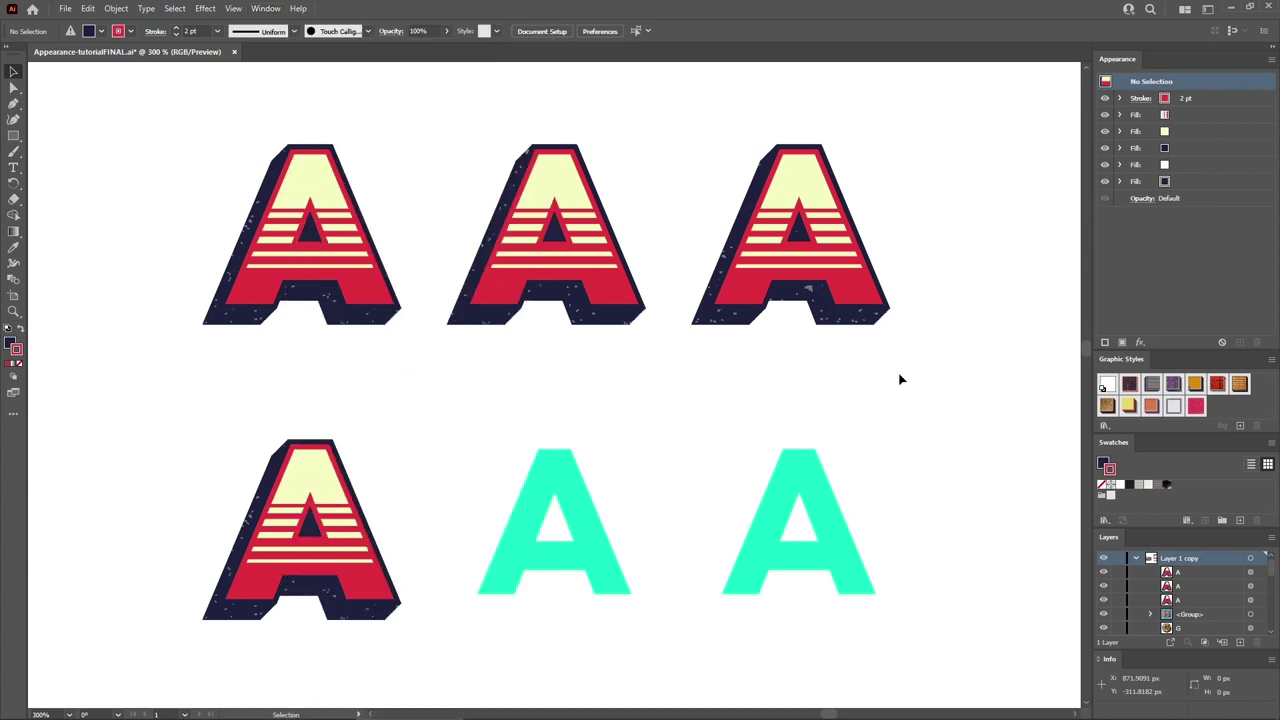
Save the appearance of the upper row's third striped A as a new graphic style.
click(843, 269)
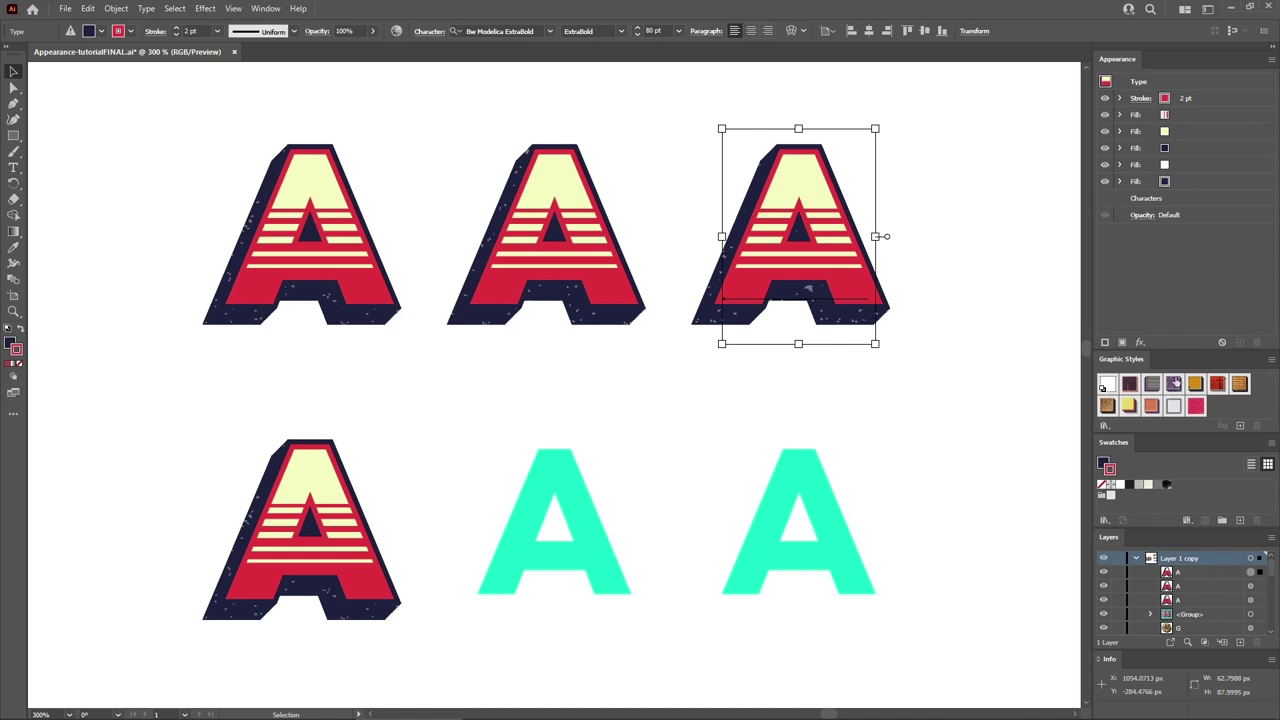
click(1240, 424)
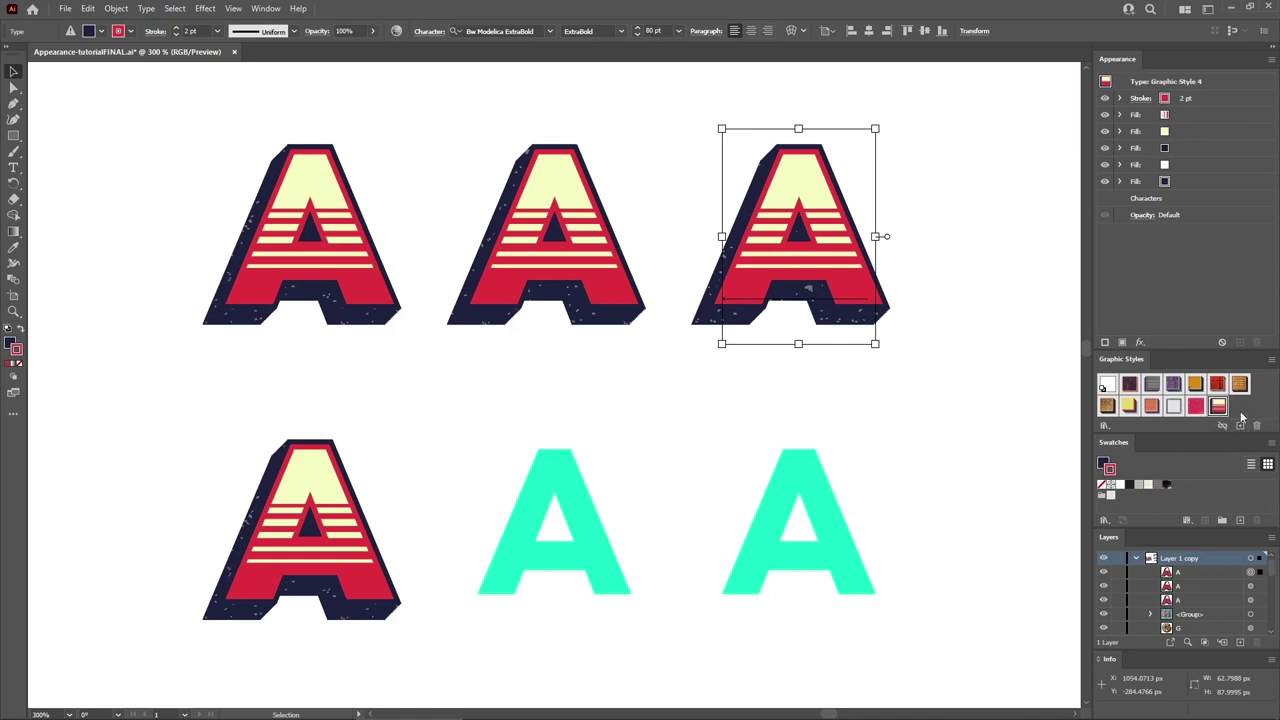
click(957, 429)
Apply the new red-and-cream striped graphic style to the two plain teal A's in the lower row.
click(600, 509)
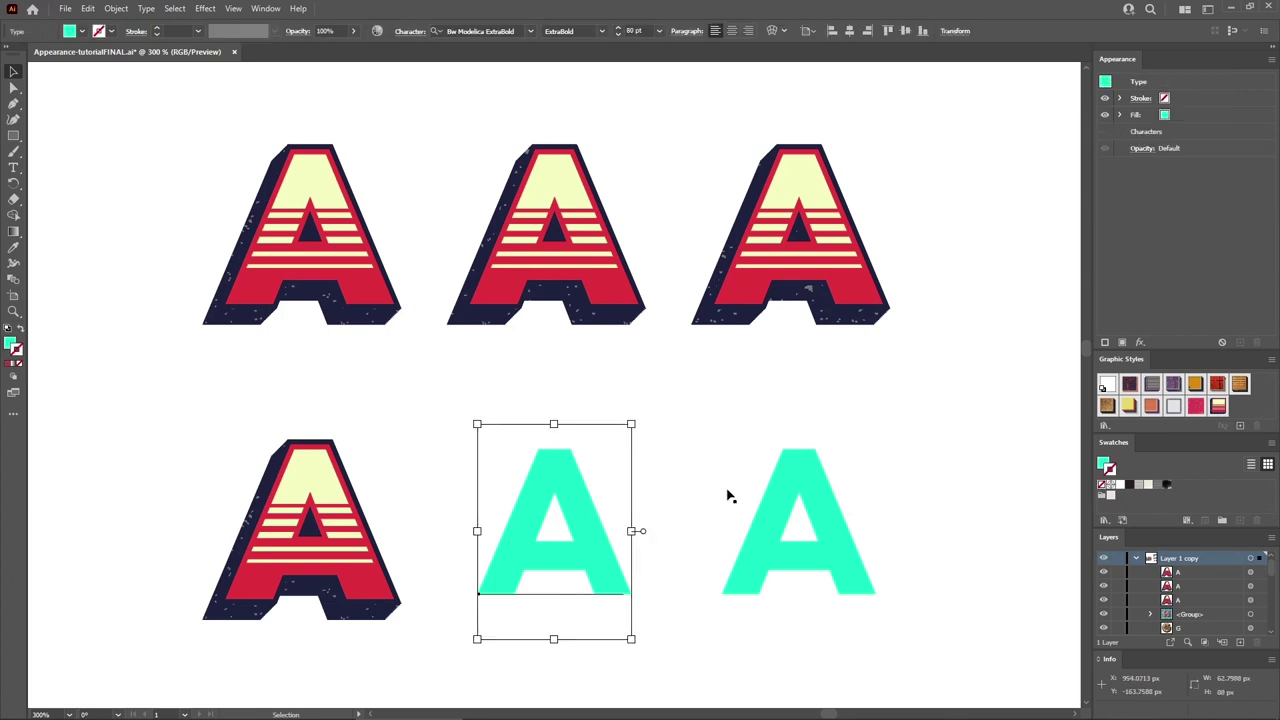
click(1217, 405)
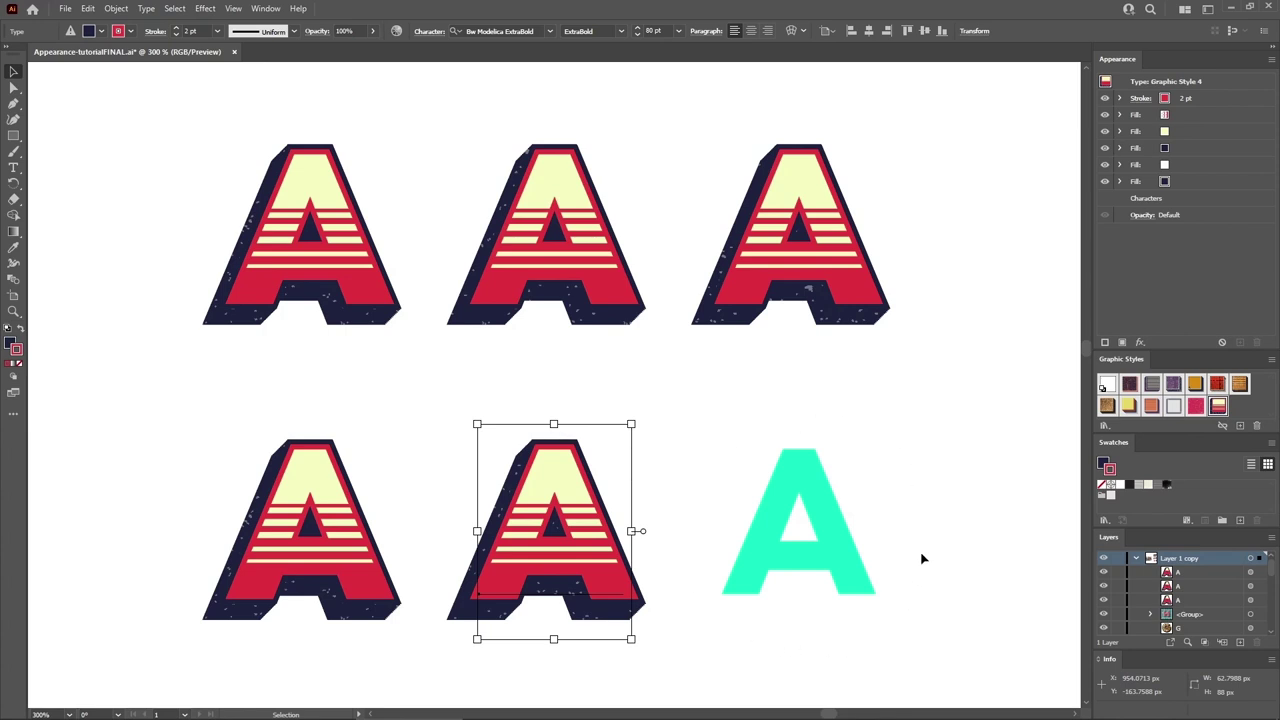
click(828, 531)
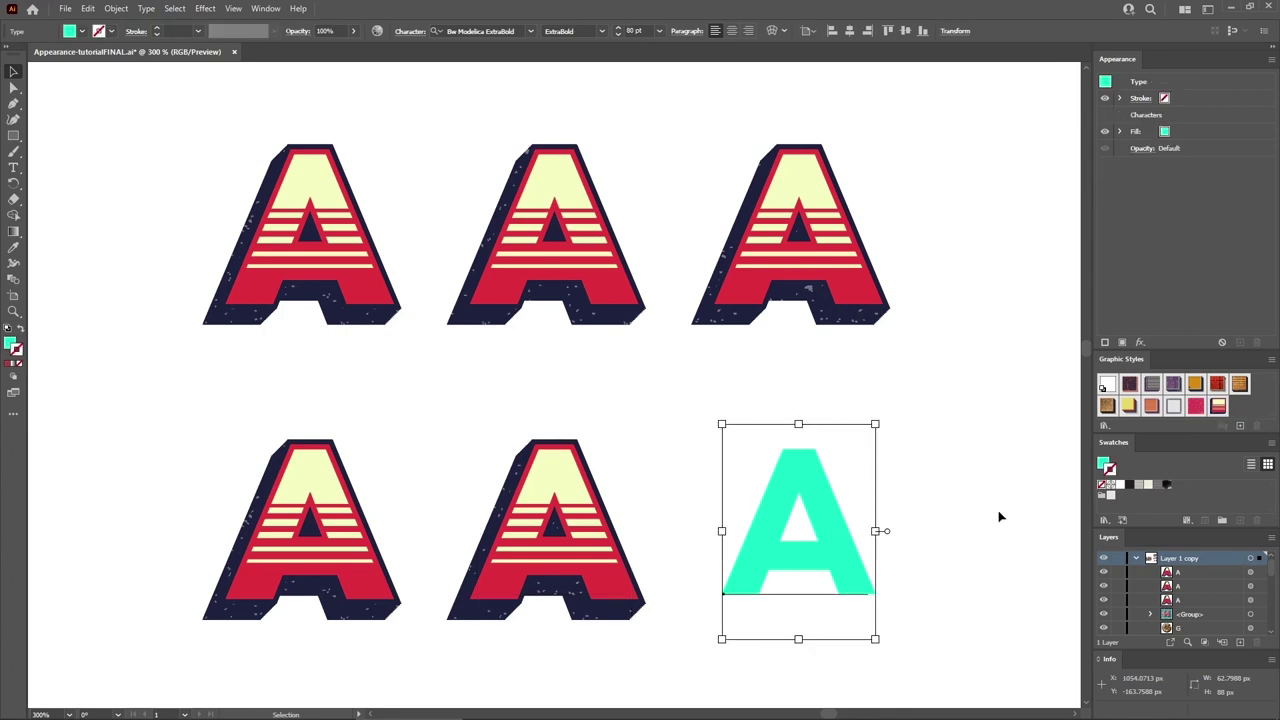
click(1218, 405)
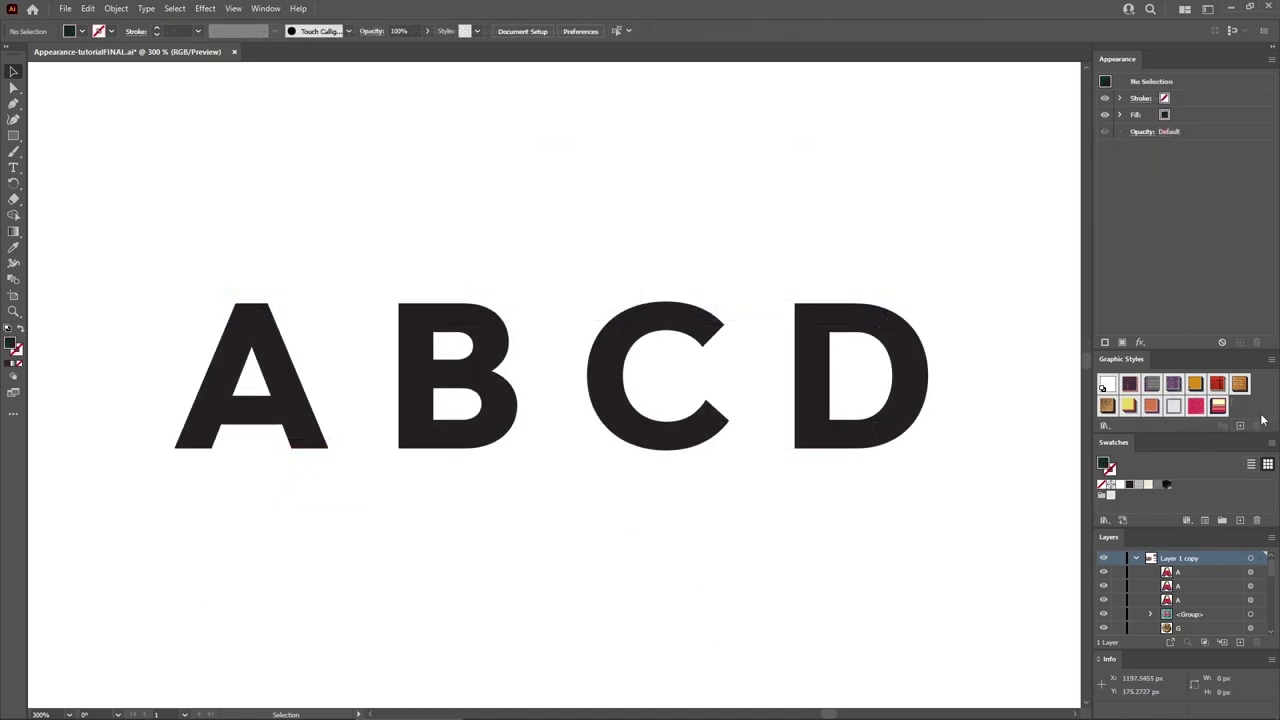
click(1272, 361)
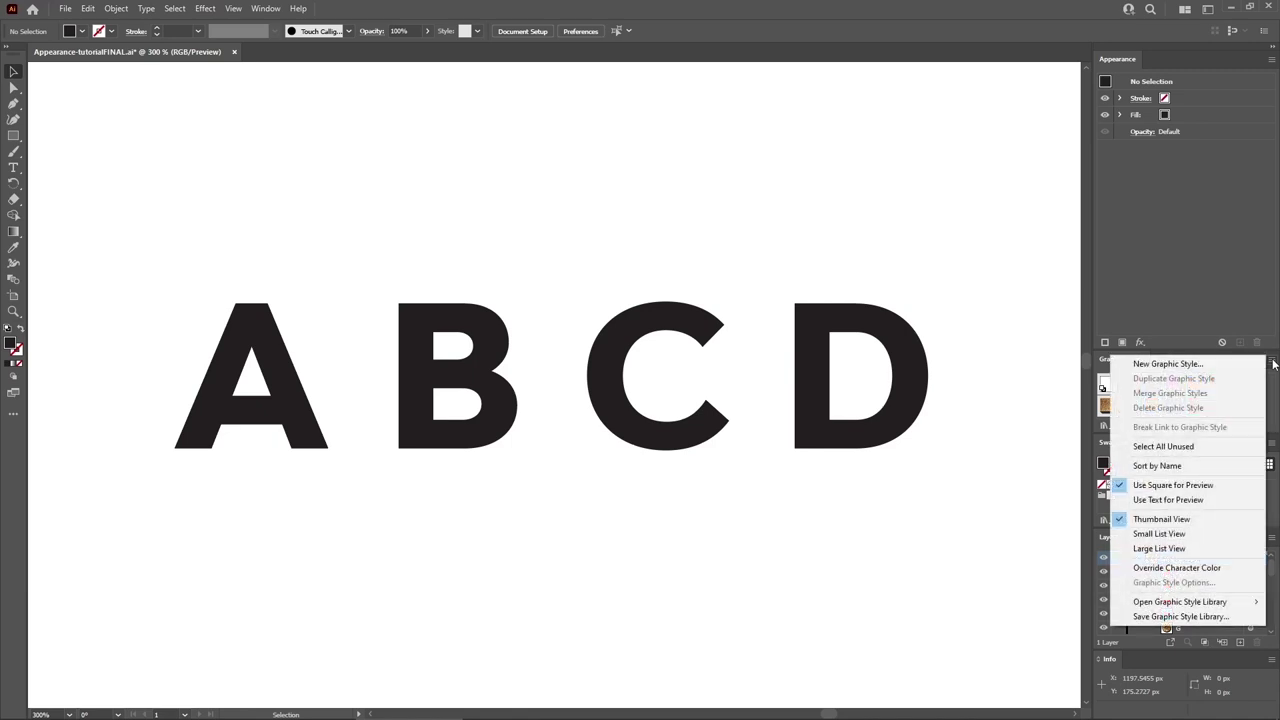
click(1272, 362)
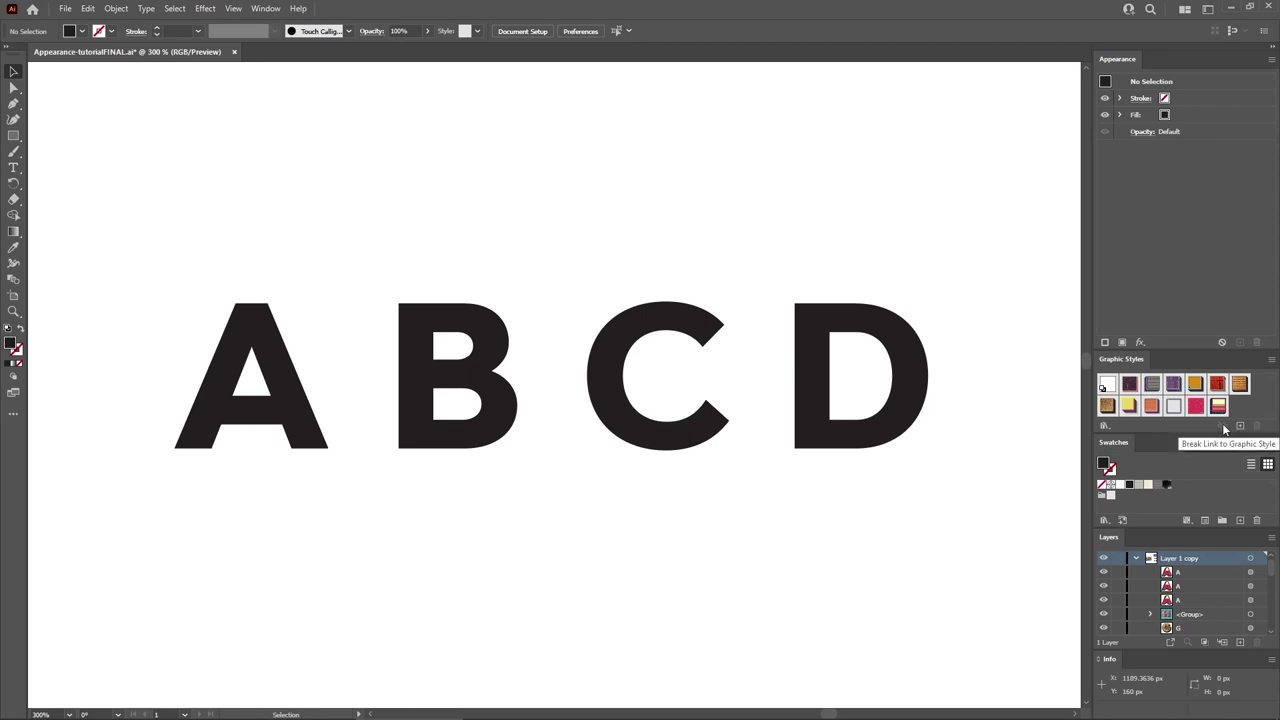
click(1272, 60)
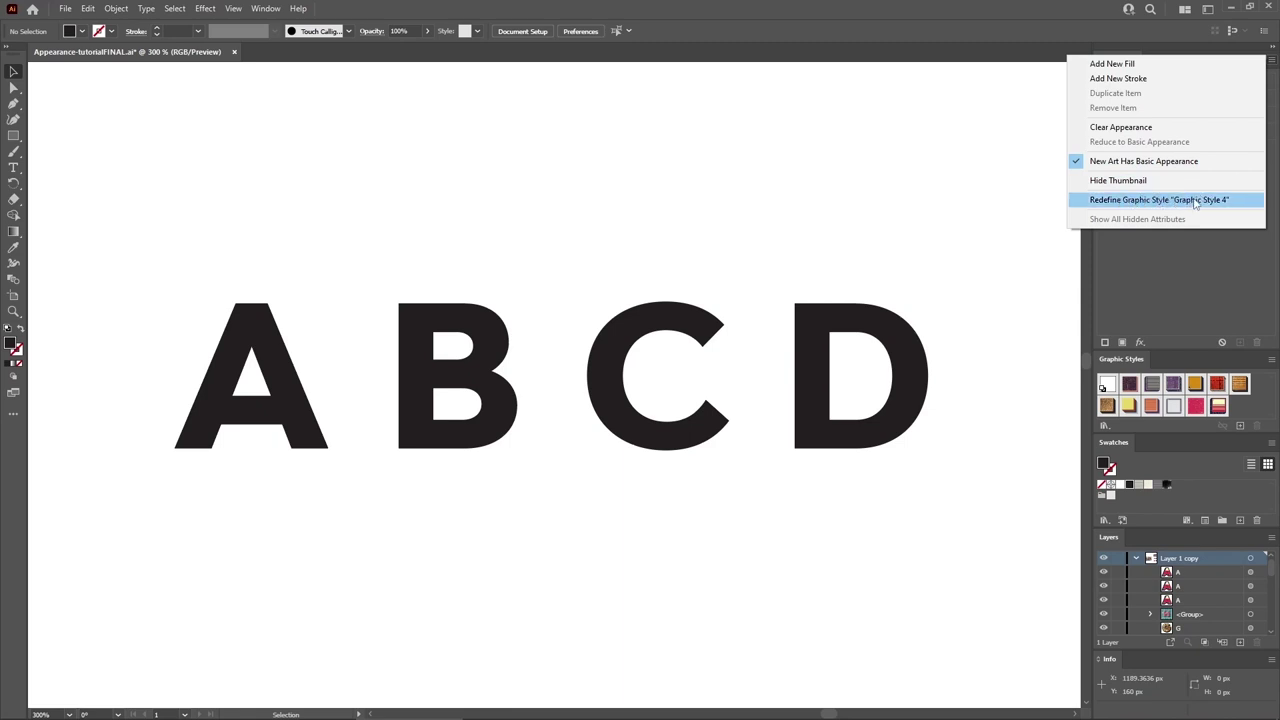
click(984, 278)
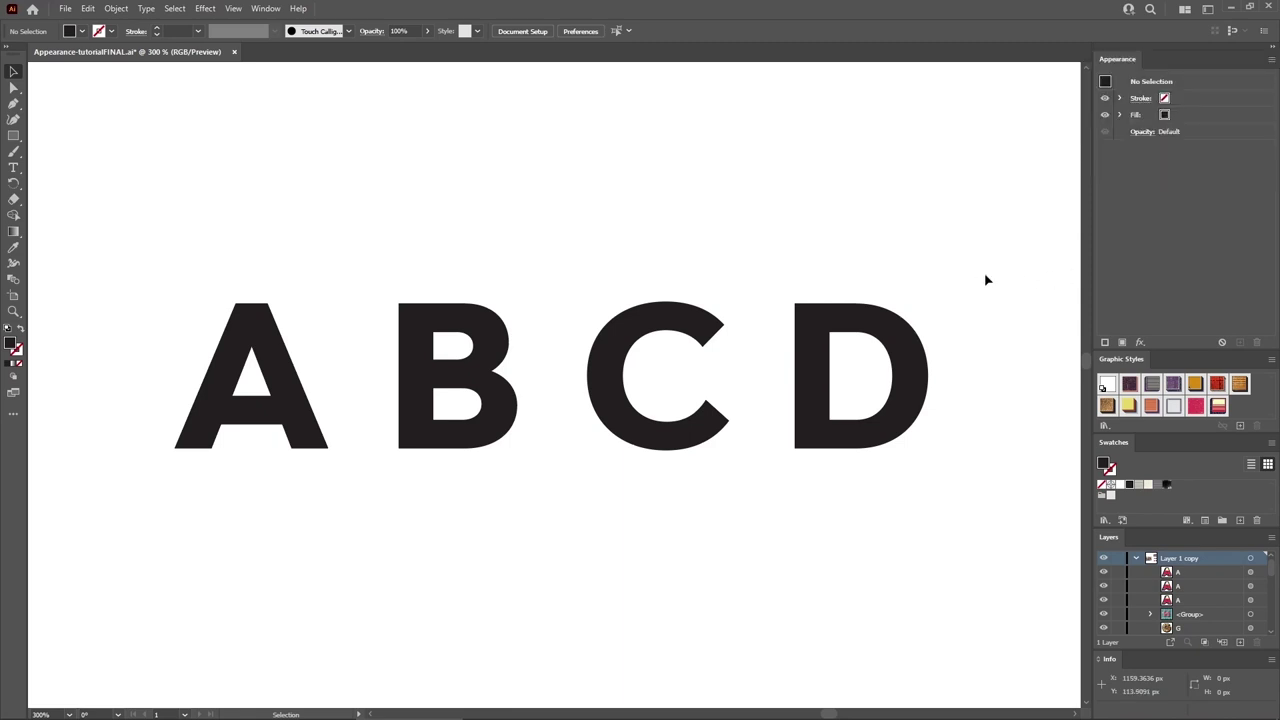
Apply the red-and-cream striped graphic style, Graphic Style 4, to the black letters A, B, C and D together.
drag(1020, 245, 121, 506)
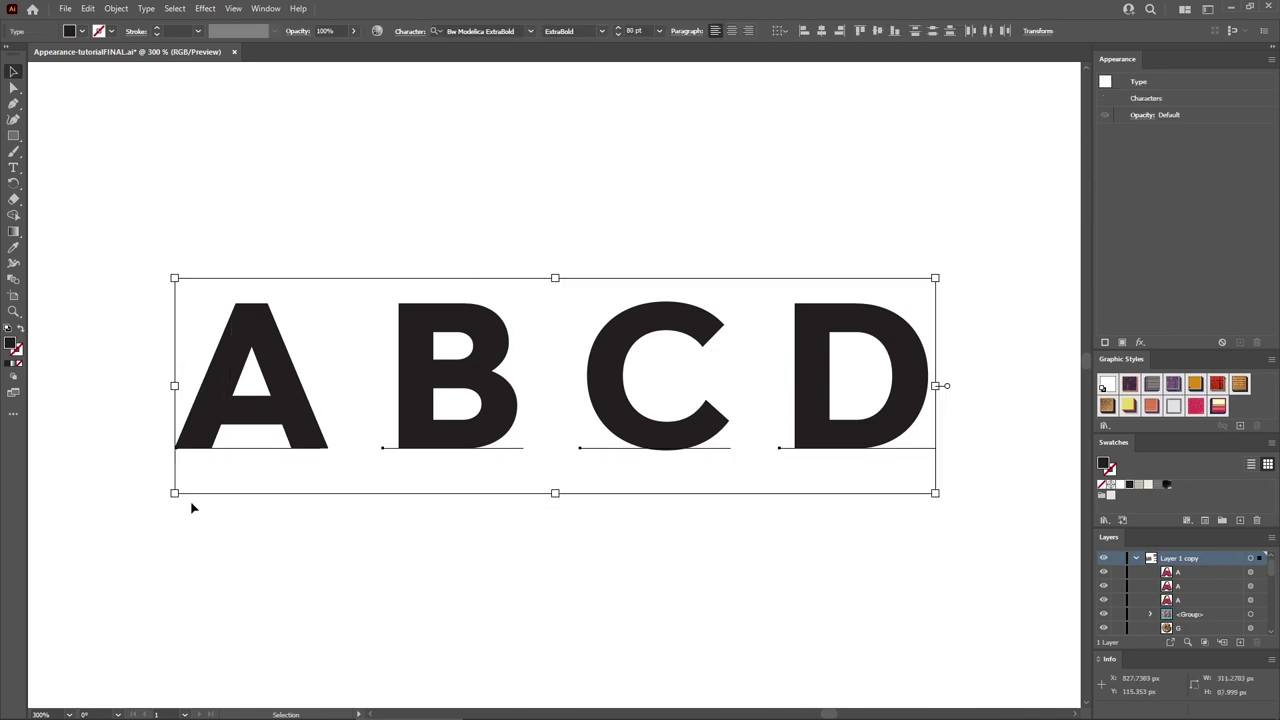
click(1218, 406)
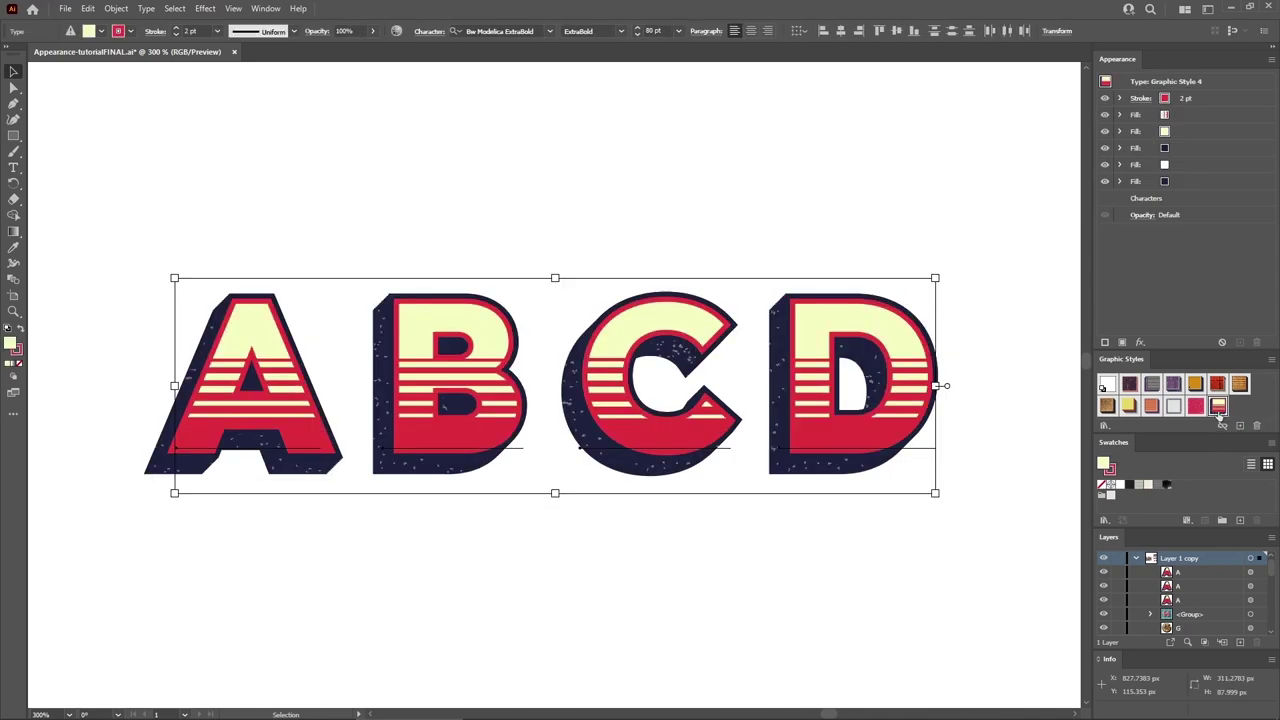
click(1015, 392)
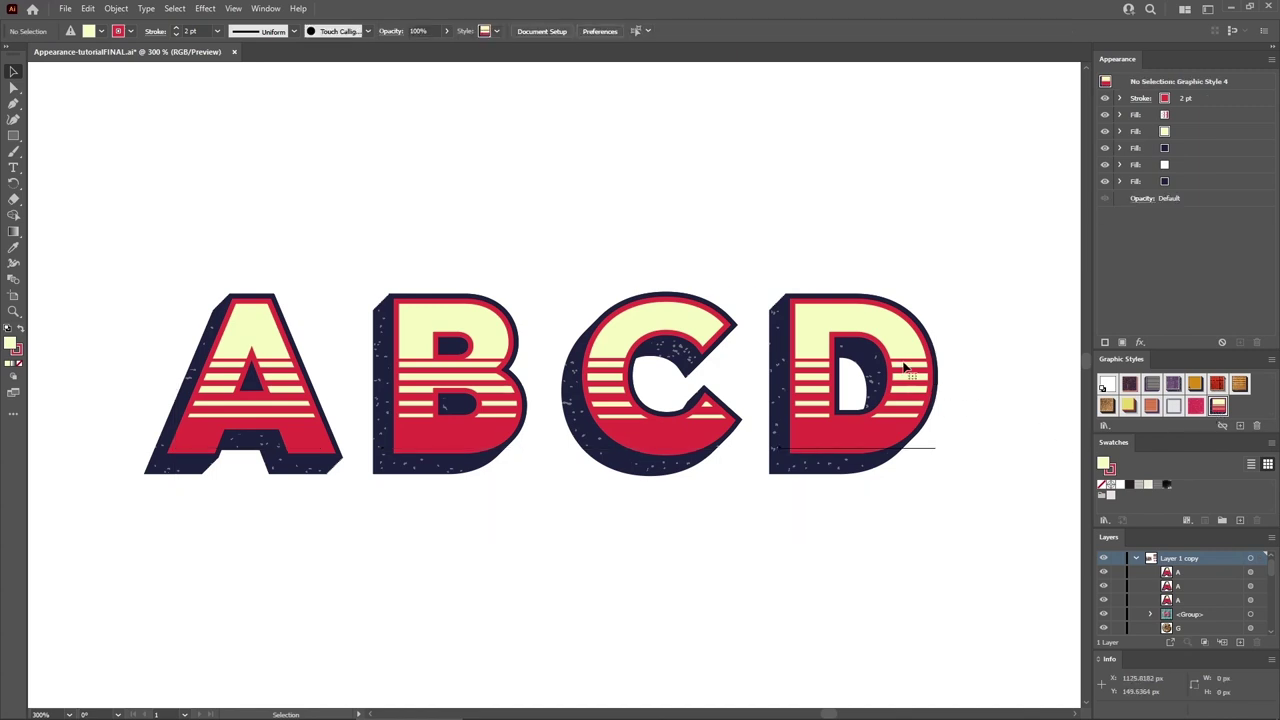
Break the link between the letter D and Graphic Style 4.
click(904, 368)
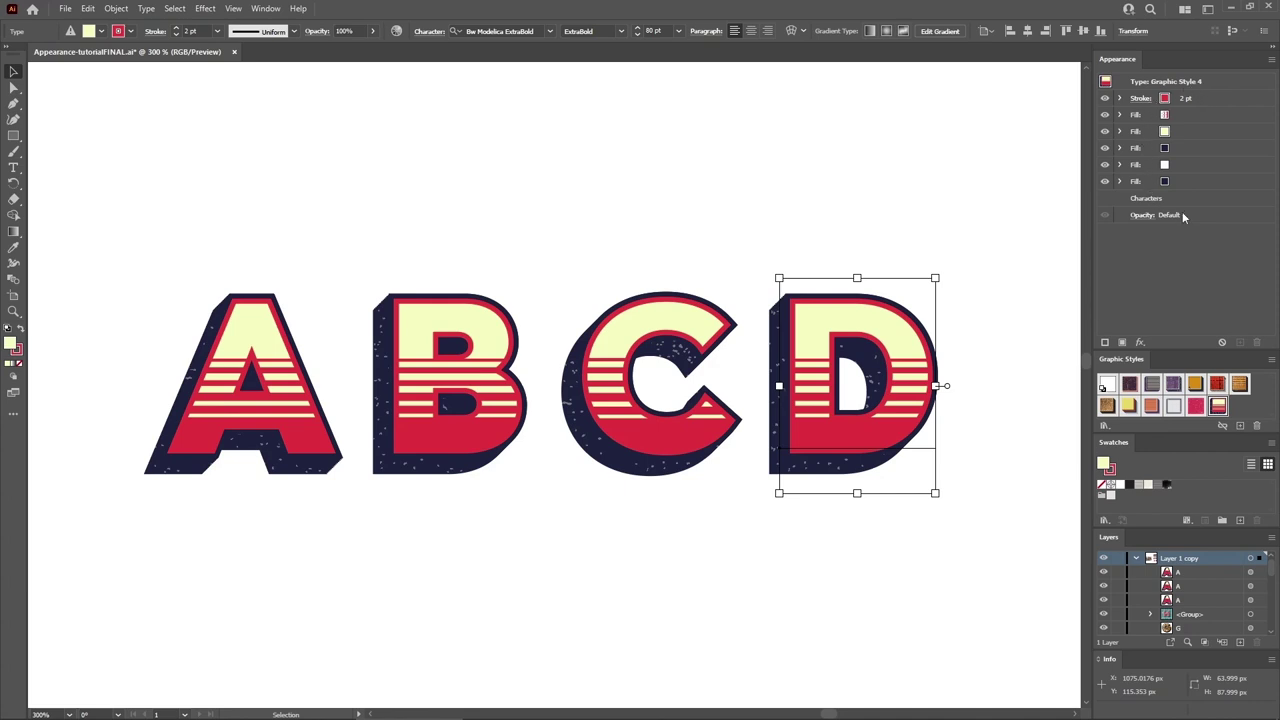
click(1222, 426)
Recolor the letter C's pale yellow fill to blue and redefine Graphic Style 4 with it.
click(715, 335)
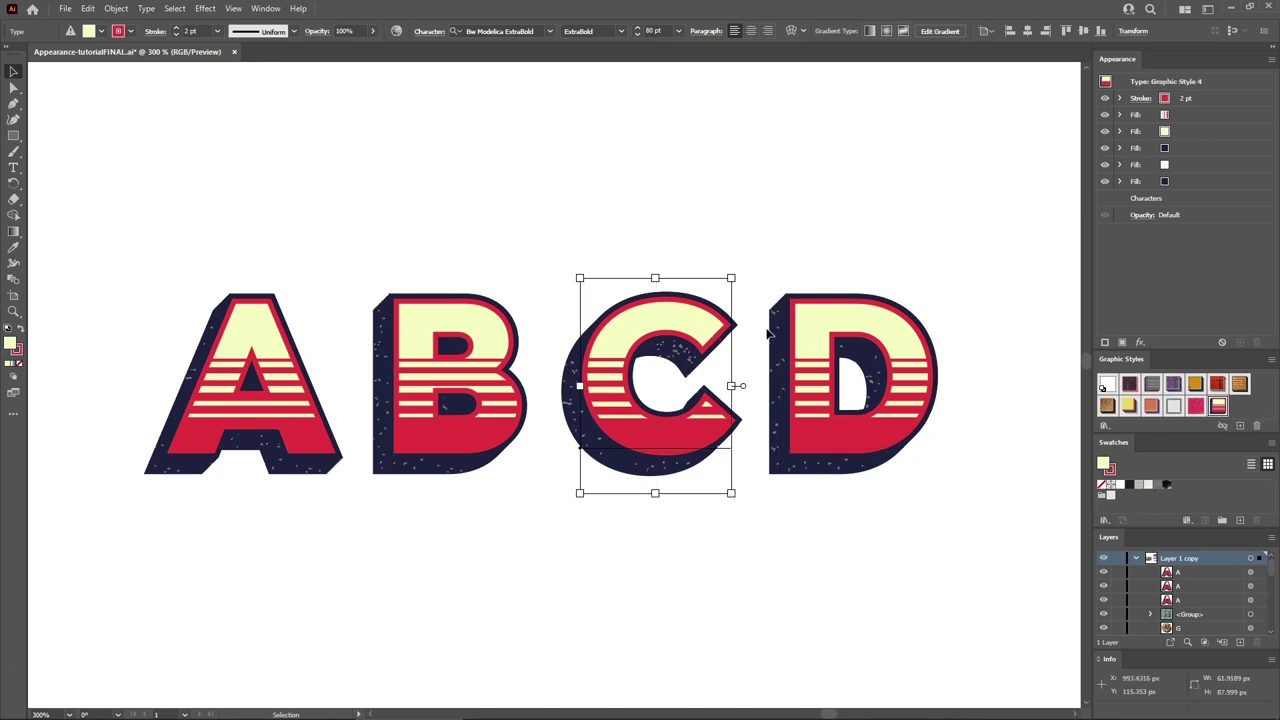
click(1168, 136)
shift+click(1168, 136)
drag(1074, 158, 1042, 188)
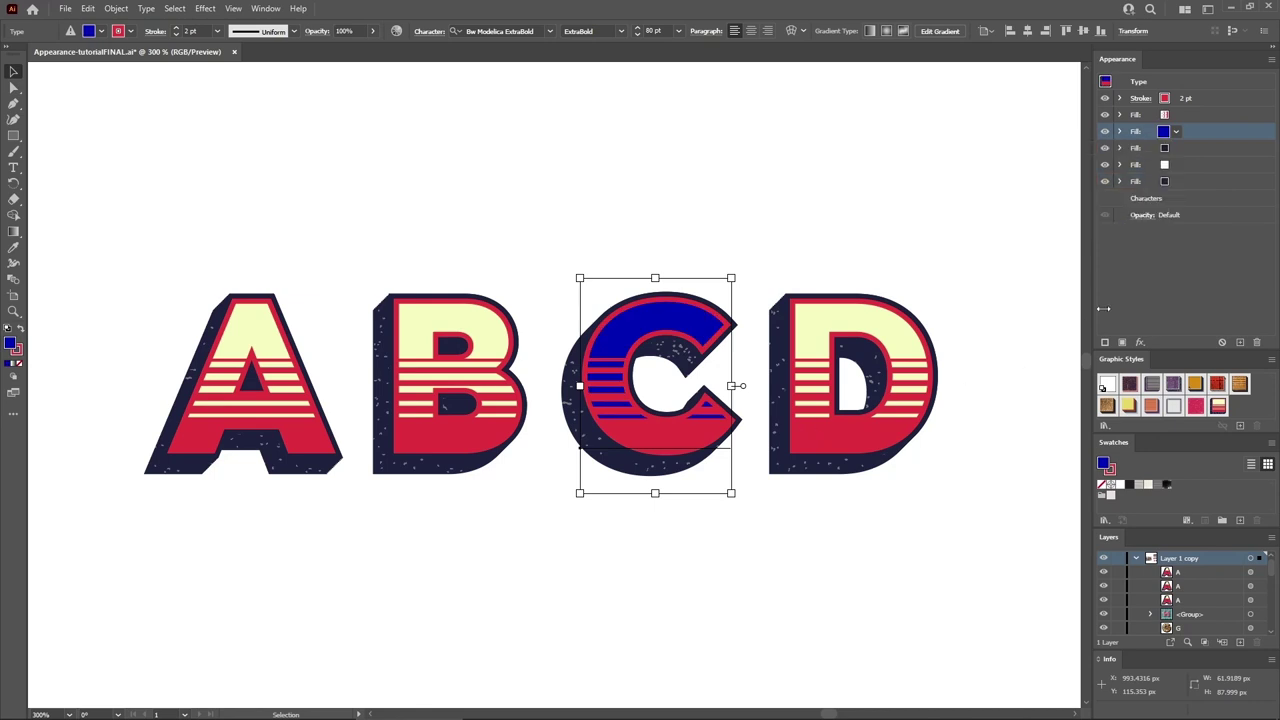
click(1271, 59)
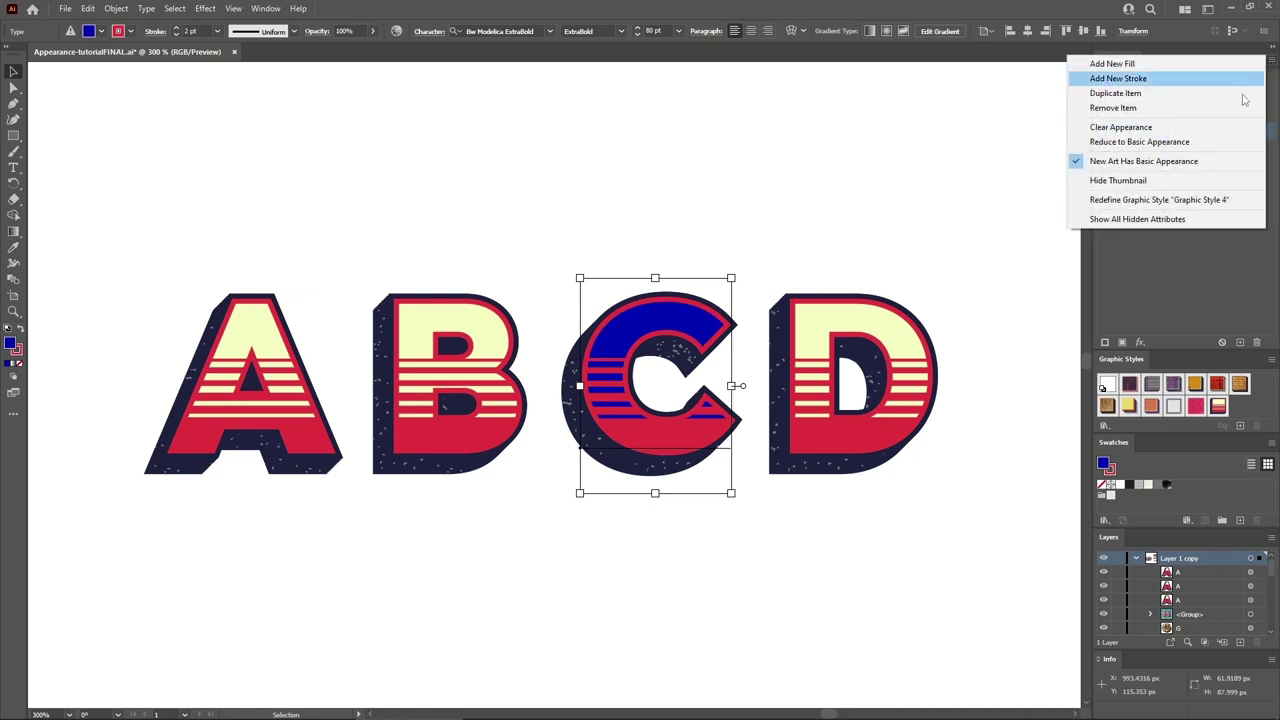
click(1157, 200)
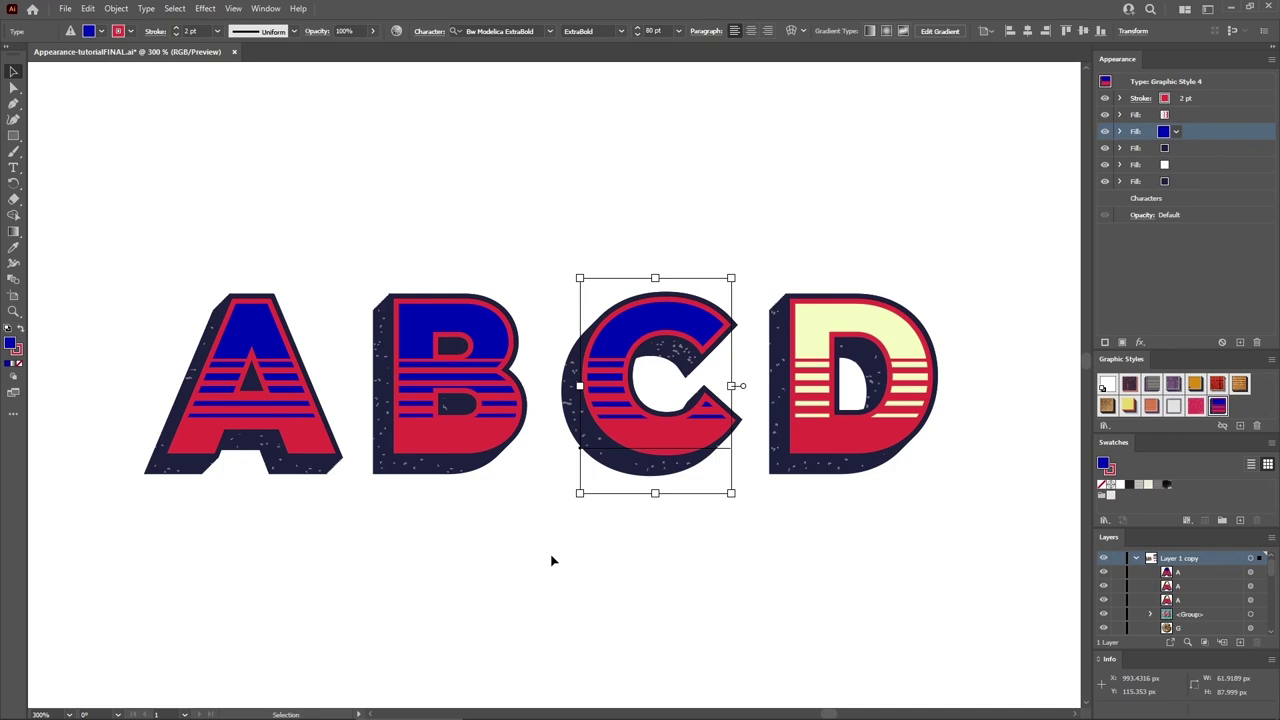
Undo the redefinition of Graphic Style 4 and the blue recoloring of the letter C.
key(a)
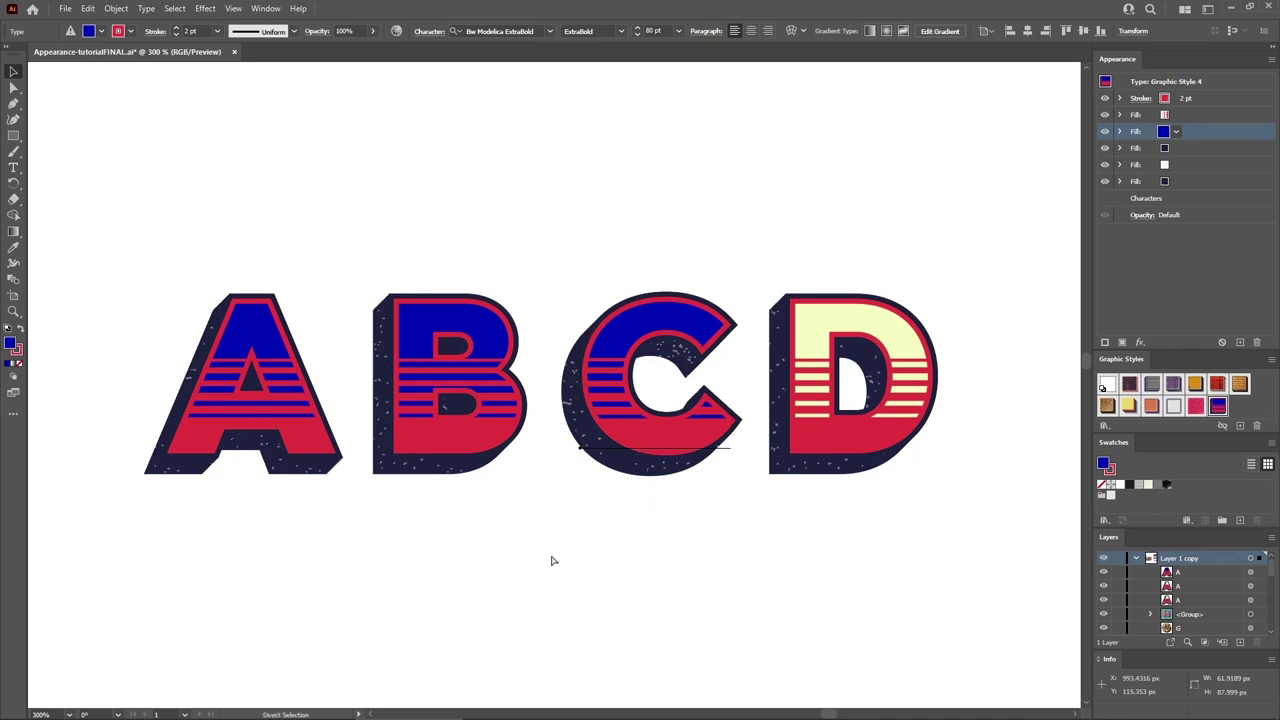
key(ctrl+z)
key(ctrl+z)
key(ctrl+z)
key(v)
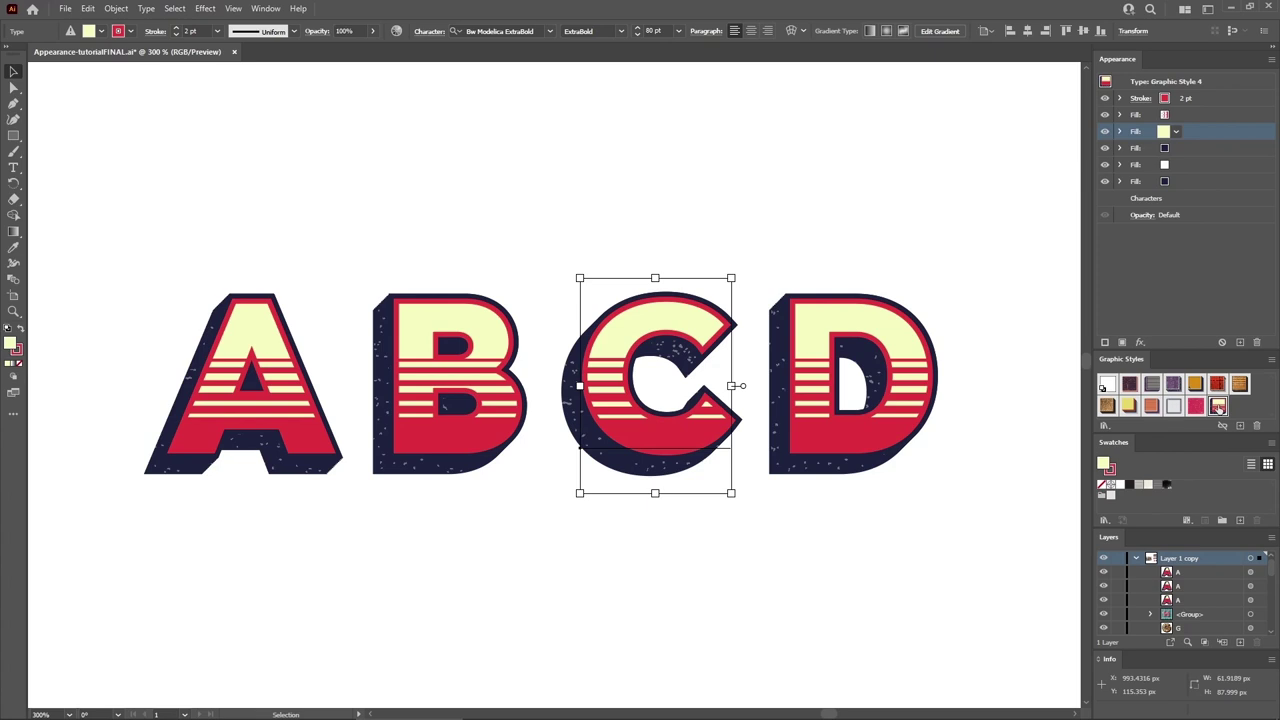
Duplicate the red-and-cream striped graphic style to keep a copy of its original colors.
click(1218, 405)
click(1240, 426)
Set red and green to 0 in the letter C's pale yellow fill (#0000bd) and redefine Graphic Style 4 with it.
shift+click(1166, 132)
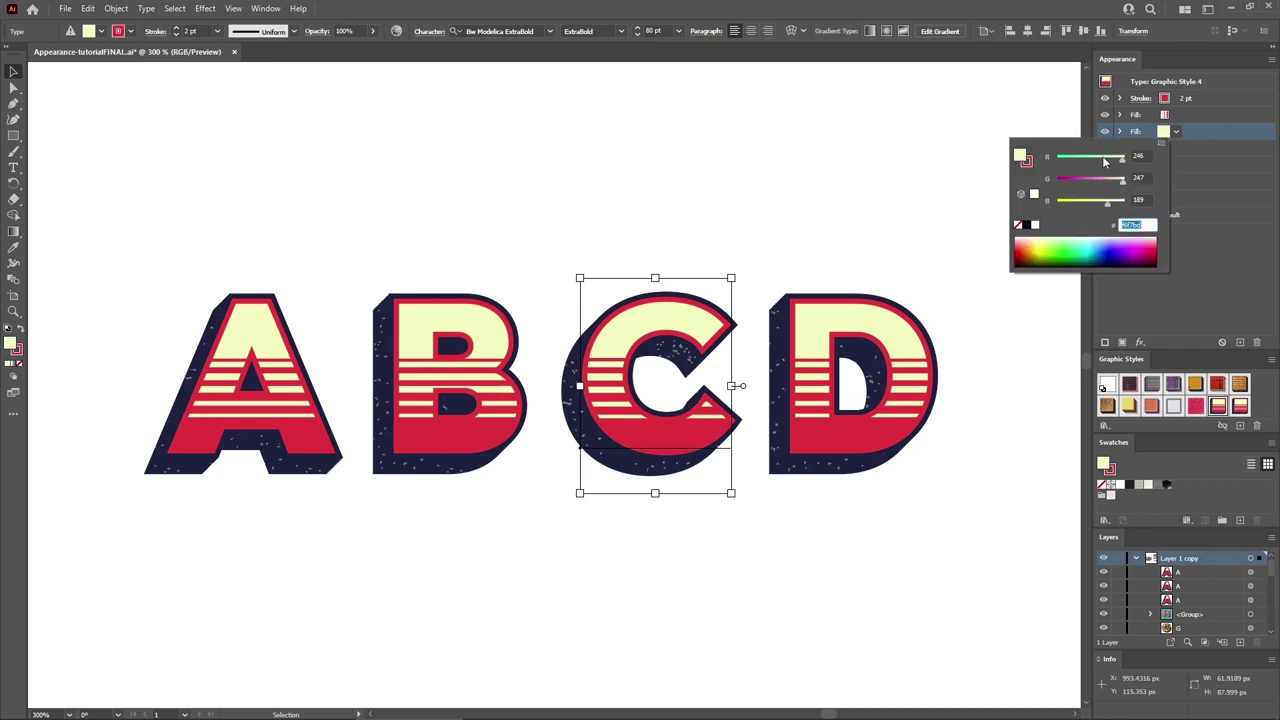
drag(1107, 162, 1058, 179)
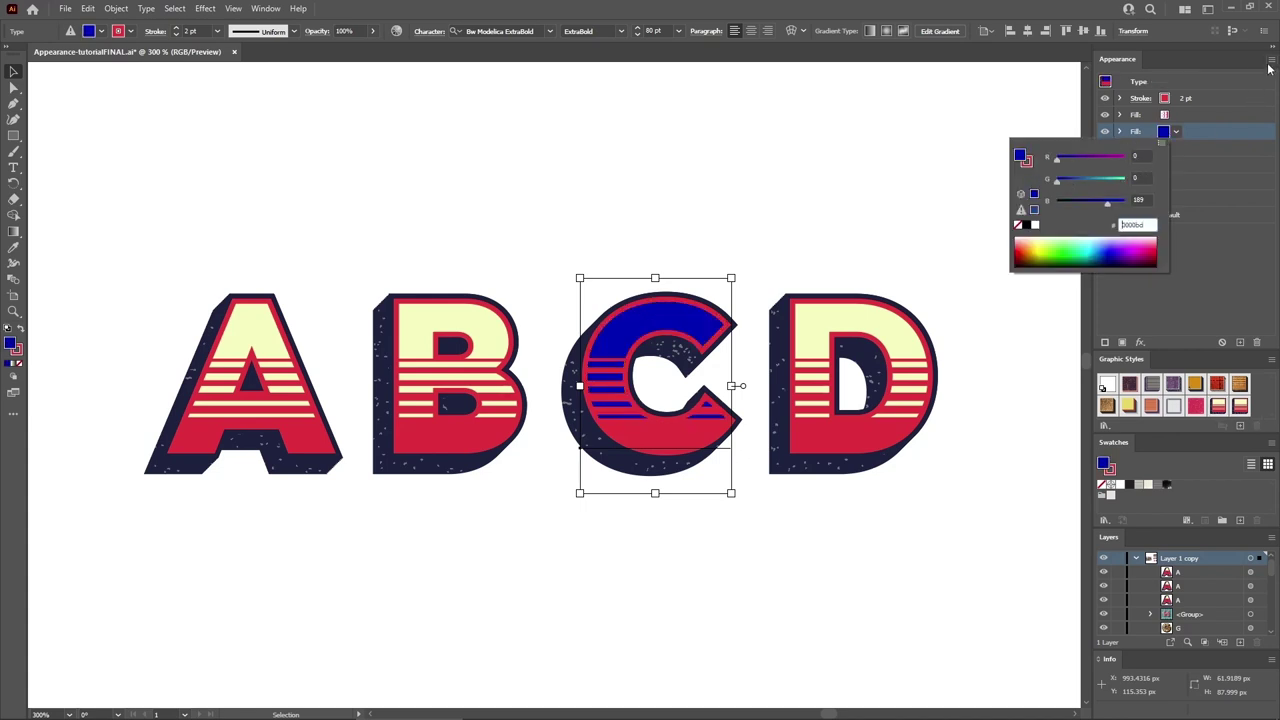
click(1273, 63)
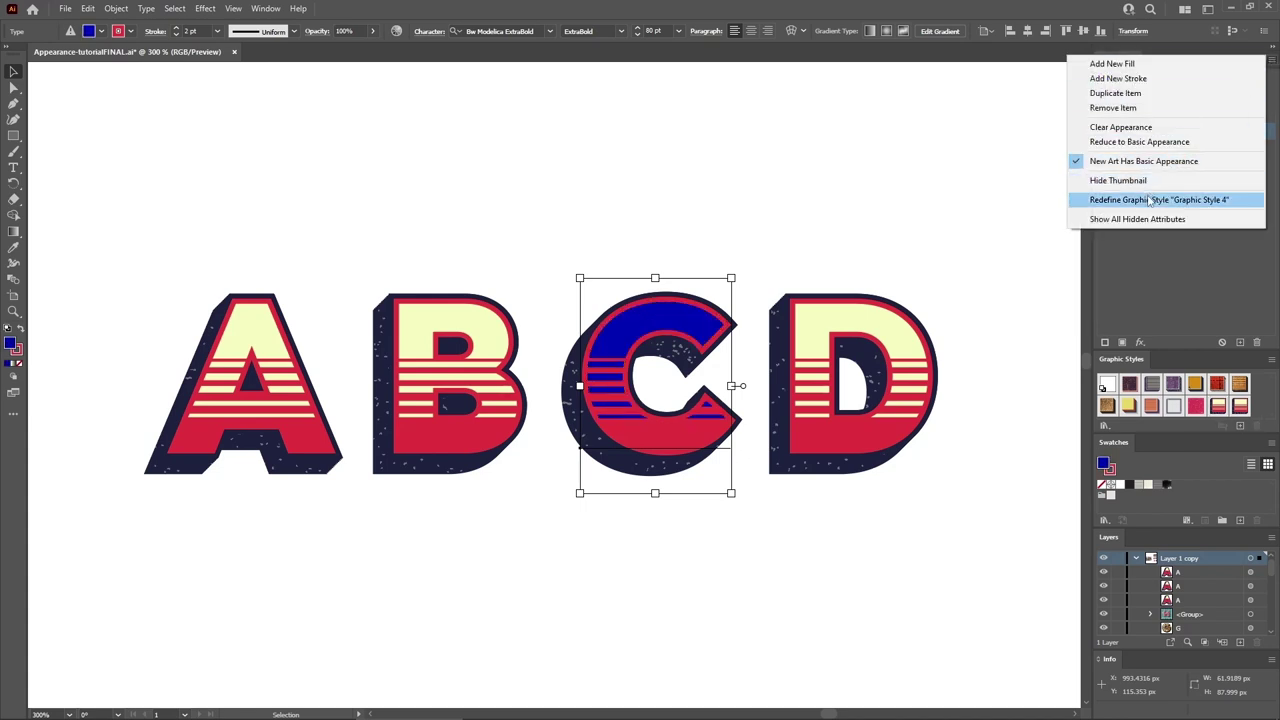
click(1152, 199)
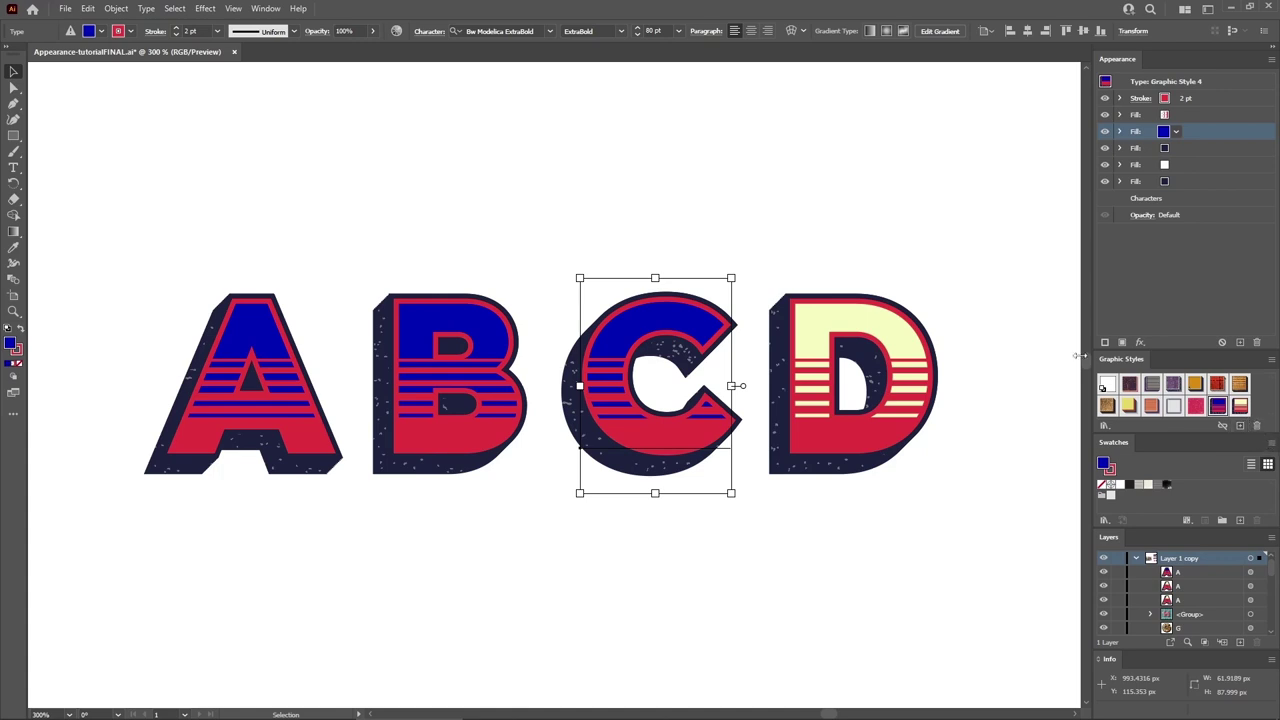
click(1016, 218)
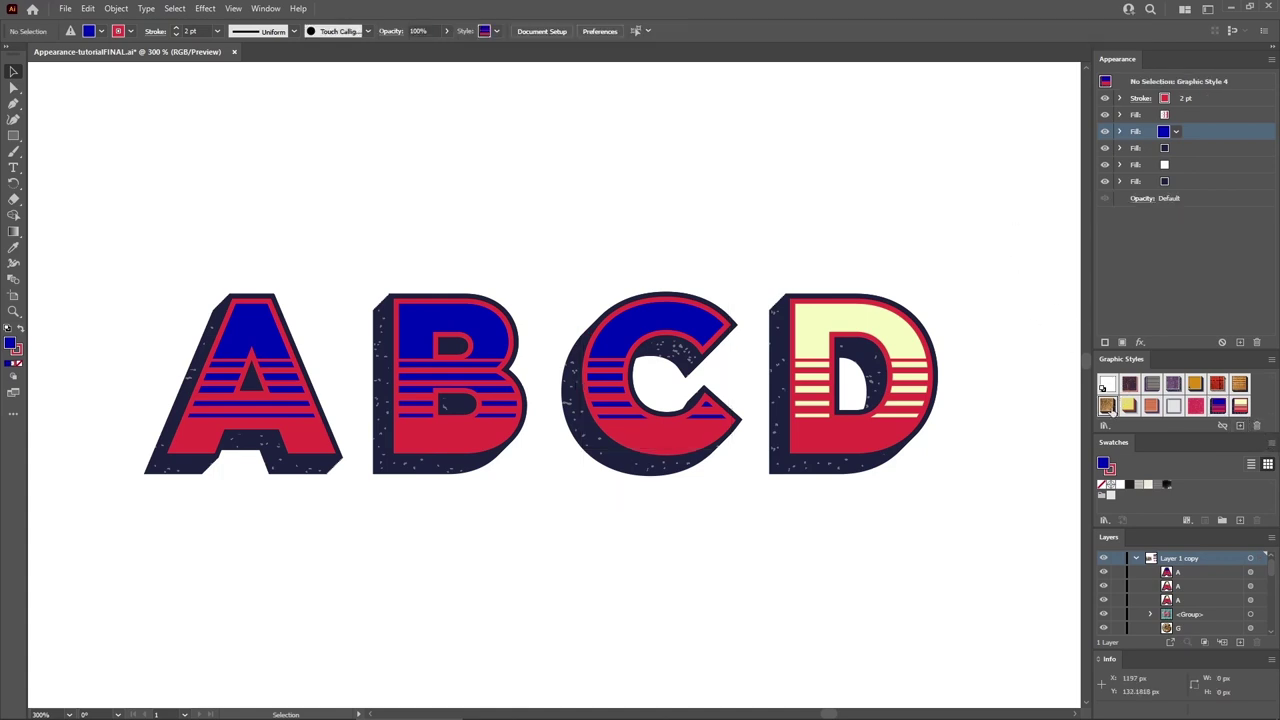
Delete the brown, yellow and orange graphic styles at the start of the second row of thumbnails.
click(1107, 406)
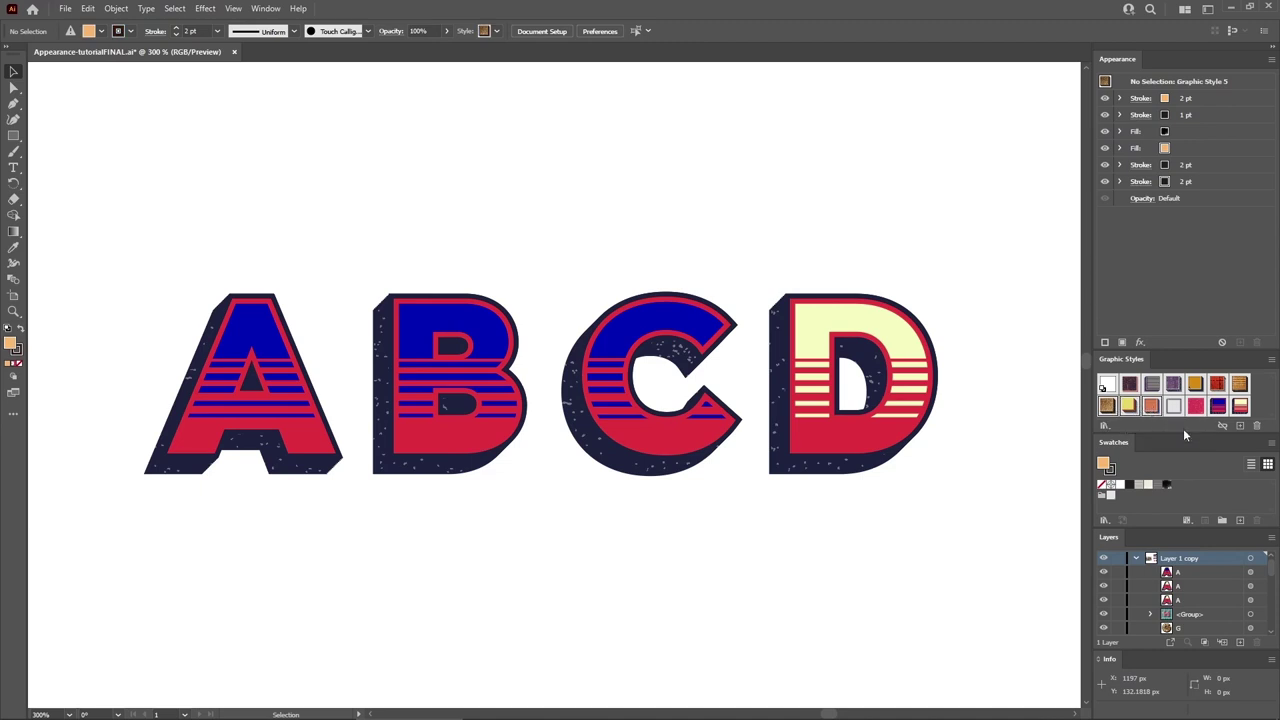
click(1257, 425)
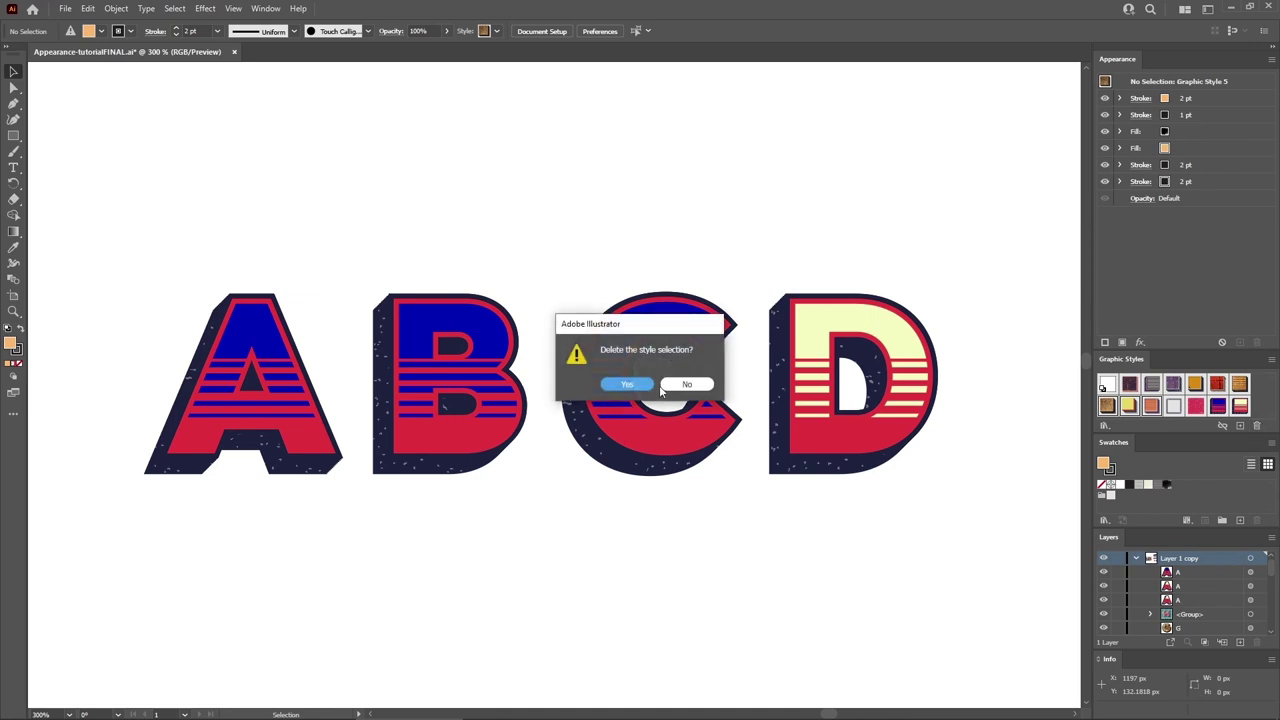
click(648, 387)
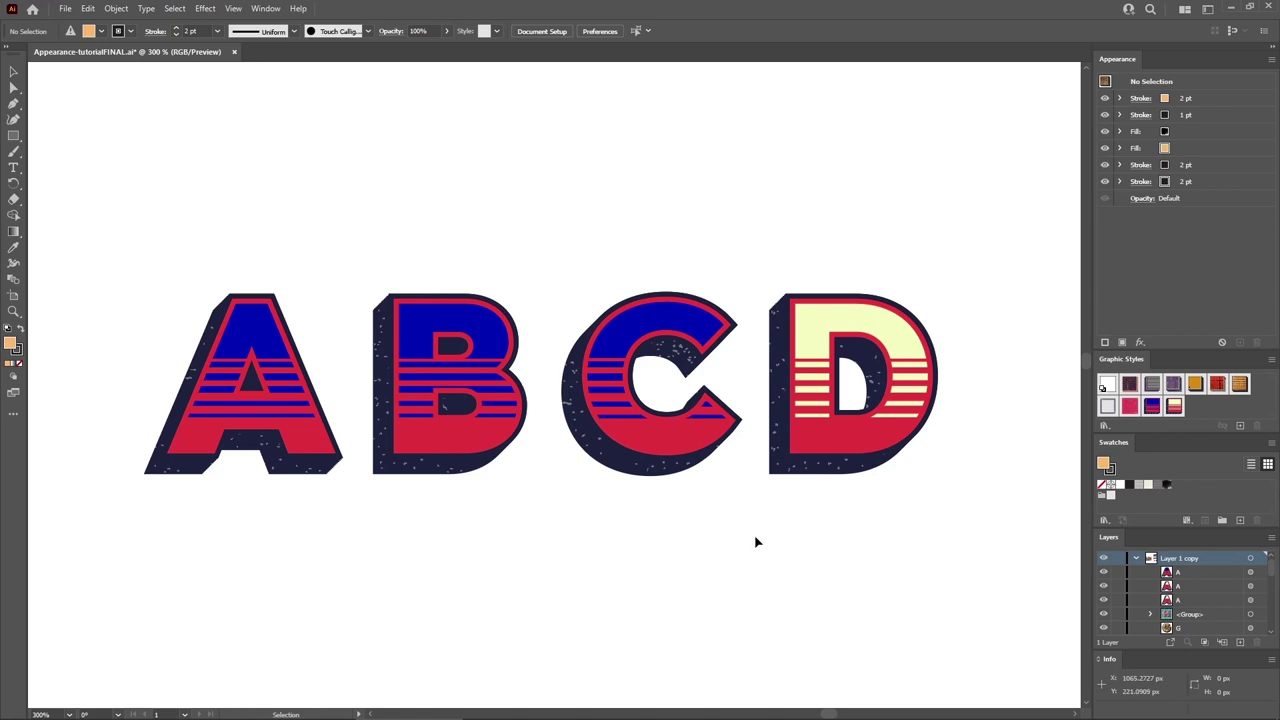
Open the Scribble Effects graphic style library and apply its Scribble 13 style to the letter C.
click(1105, 426)
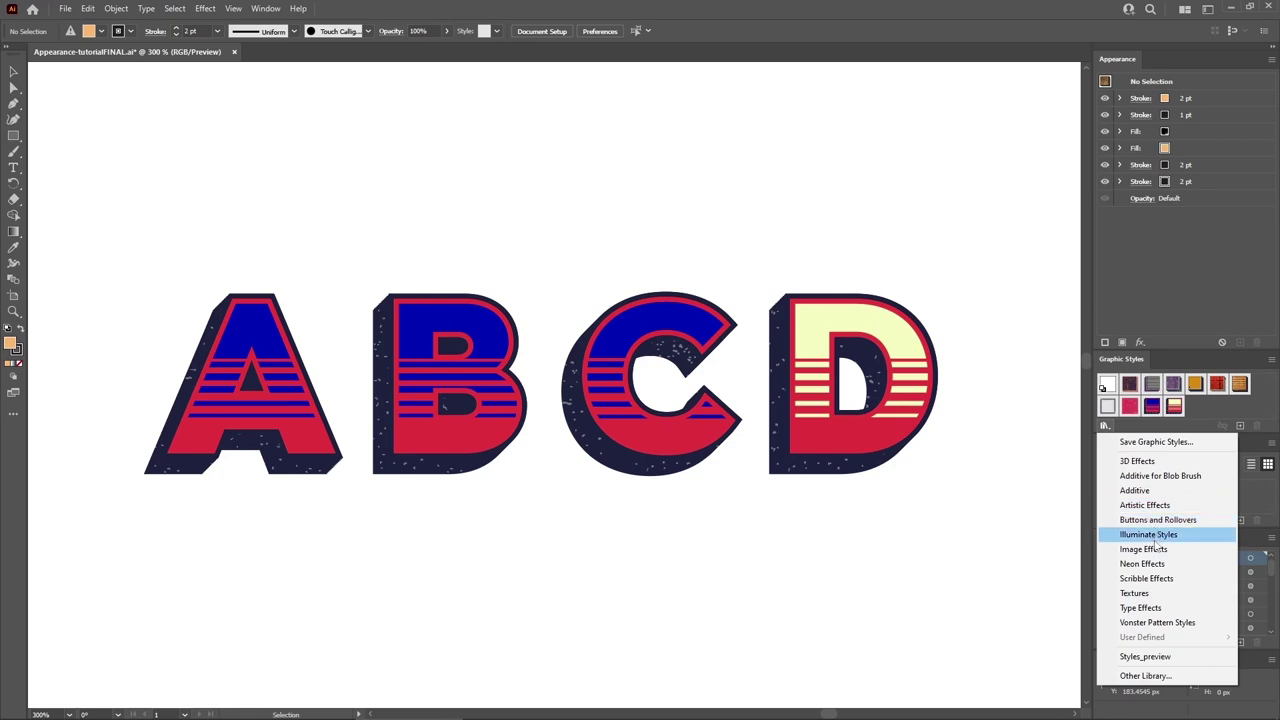
click(1150, 579)
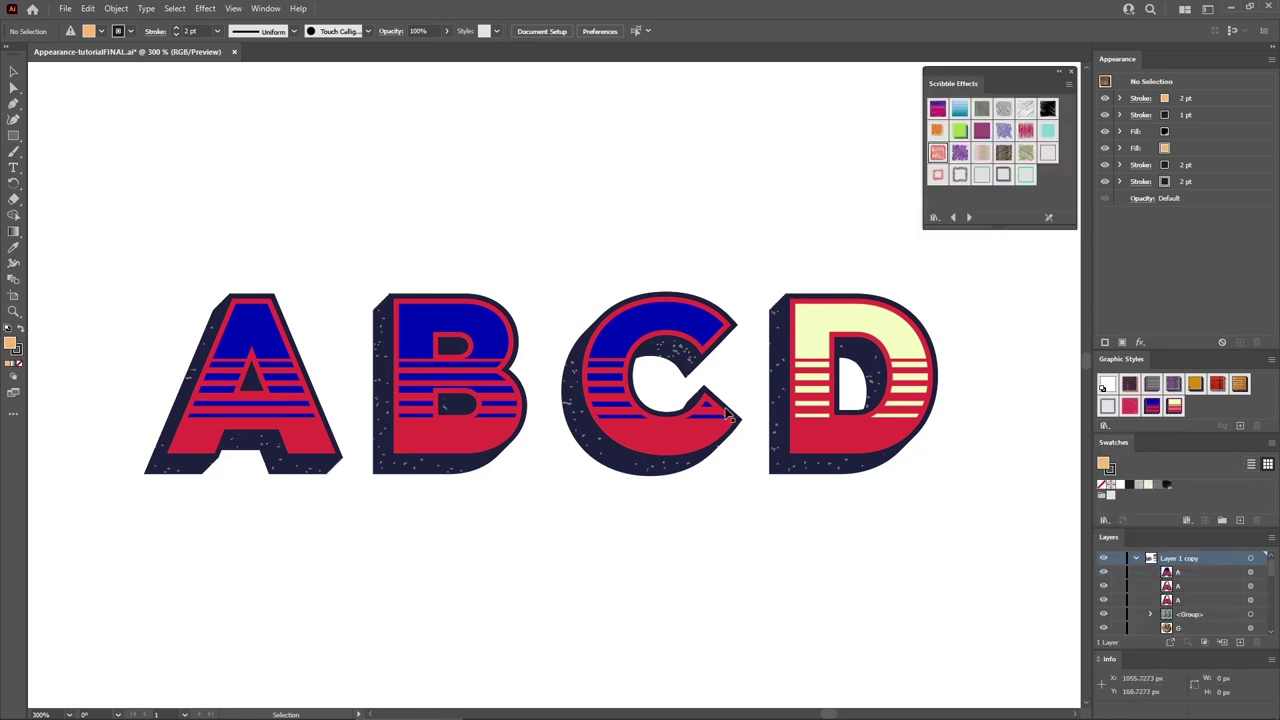
click(627, 395)
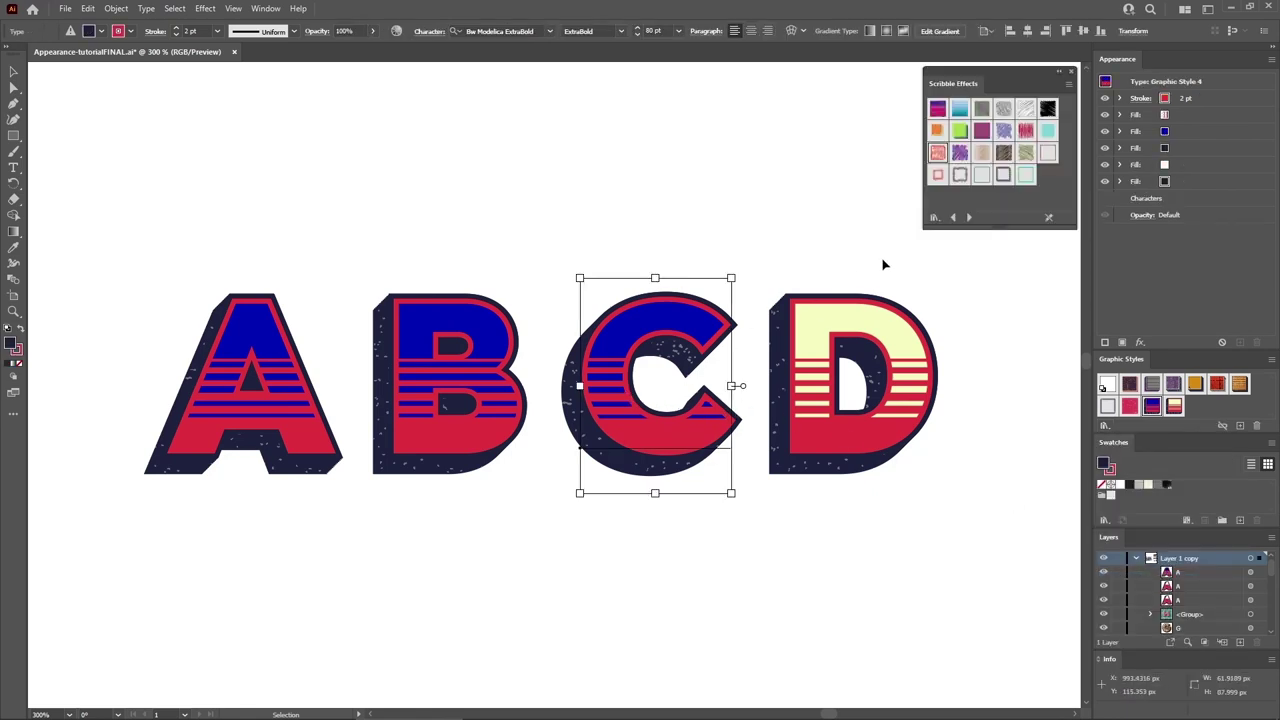
click(938, 153)
click(843, 193)
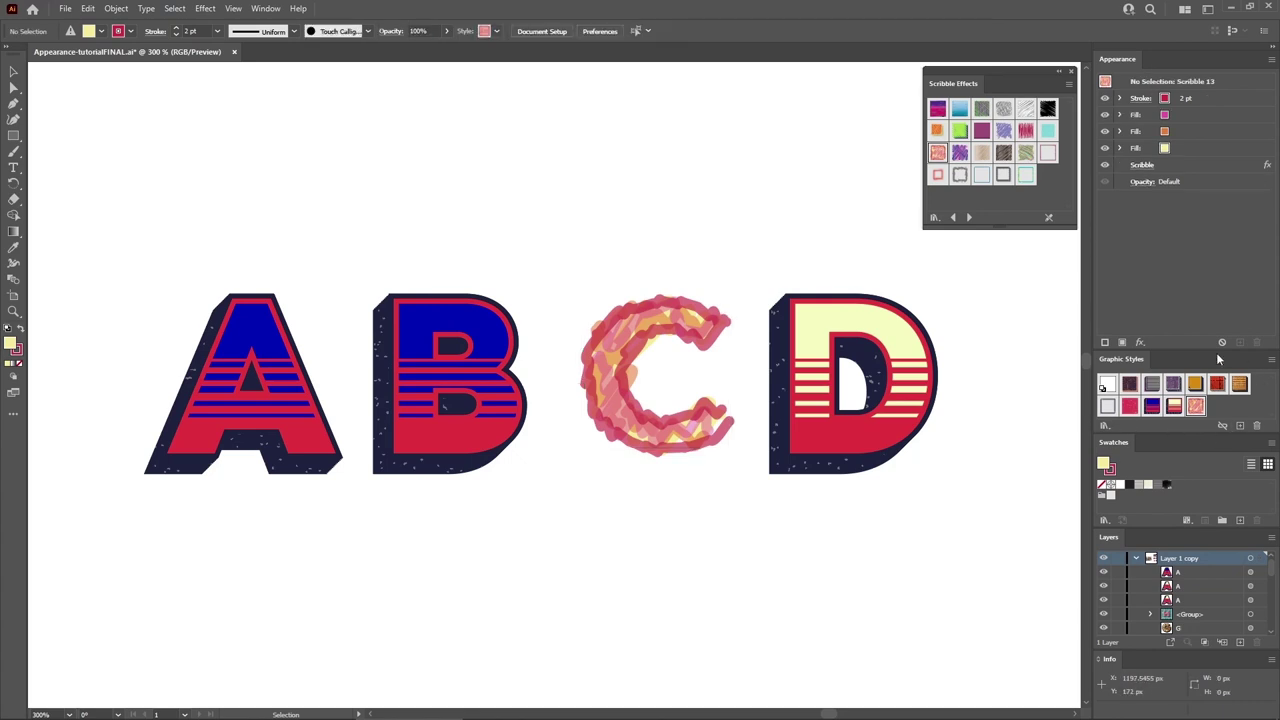
Load the Styles_preview graphic style library from the RetroPro Styles folder.
click(1105, 425)
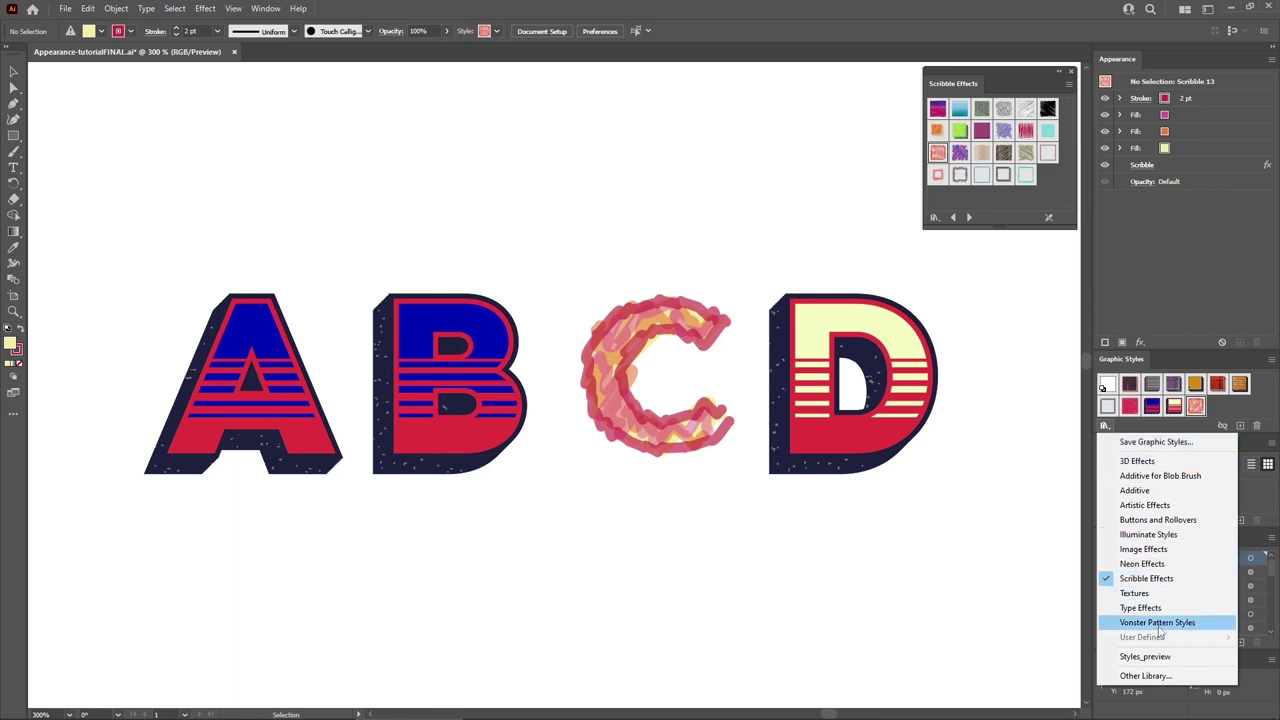
click(1146, 675)
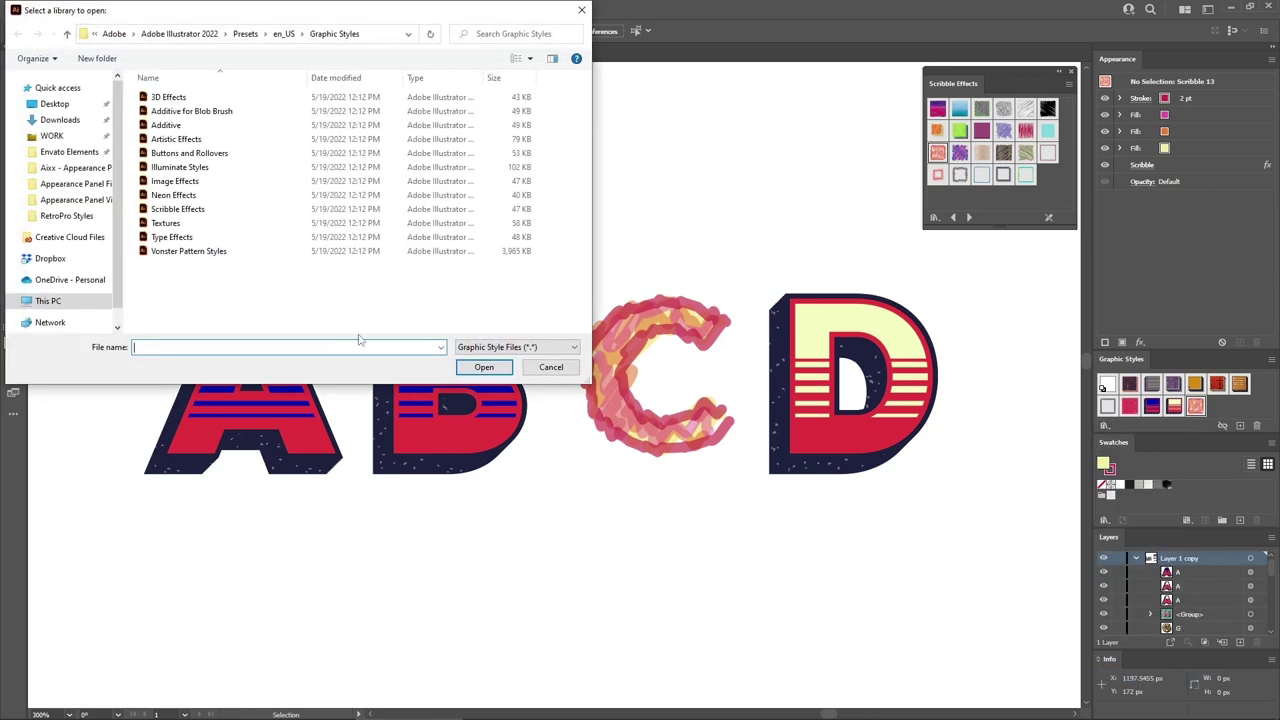
click(69, 151)
double_click(174, 100)
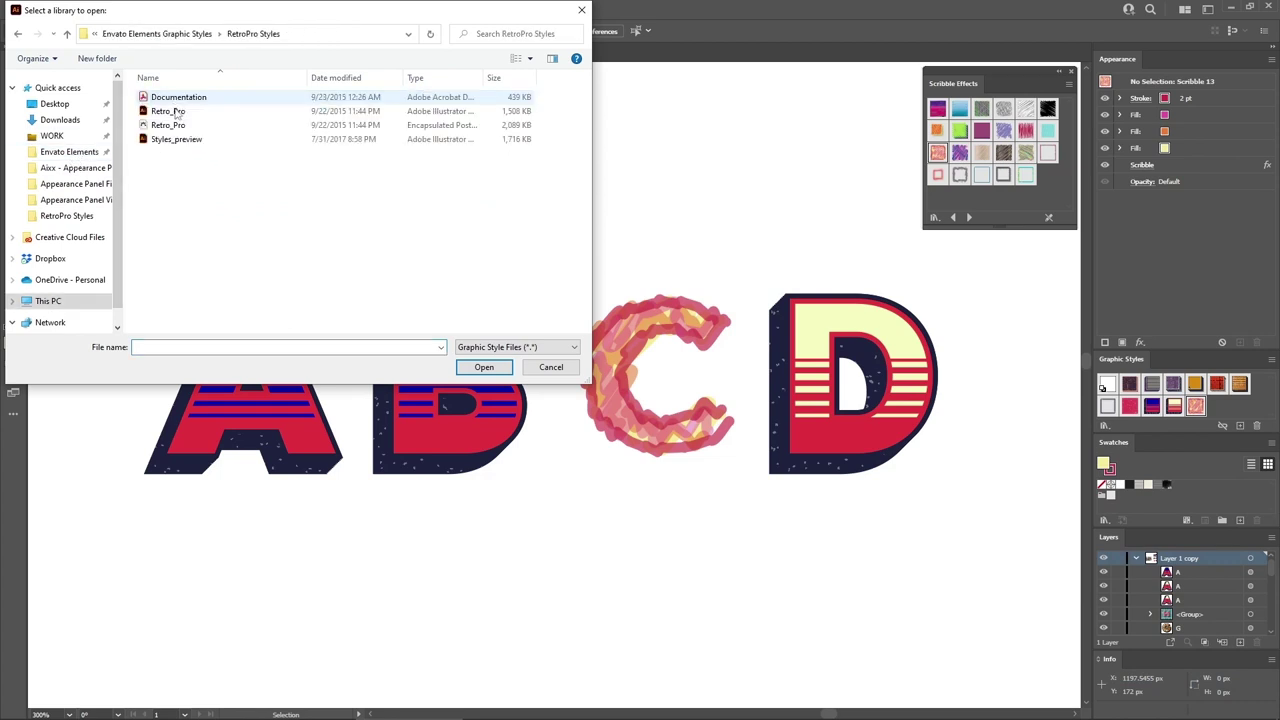
click(177, 140)
double_click(177, 140)
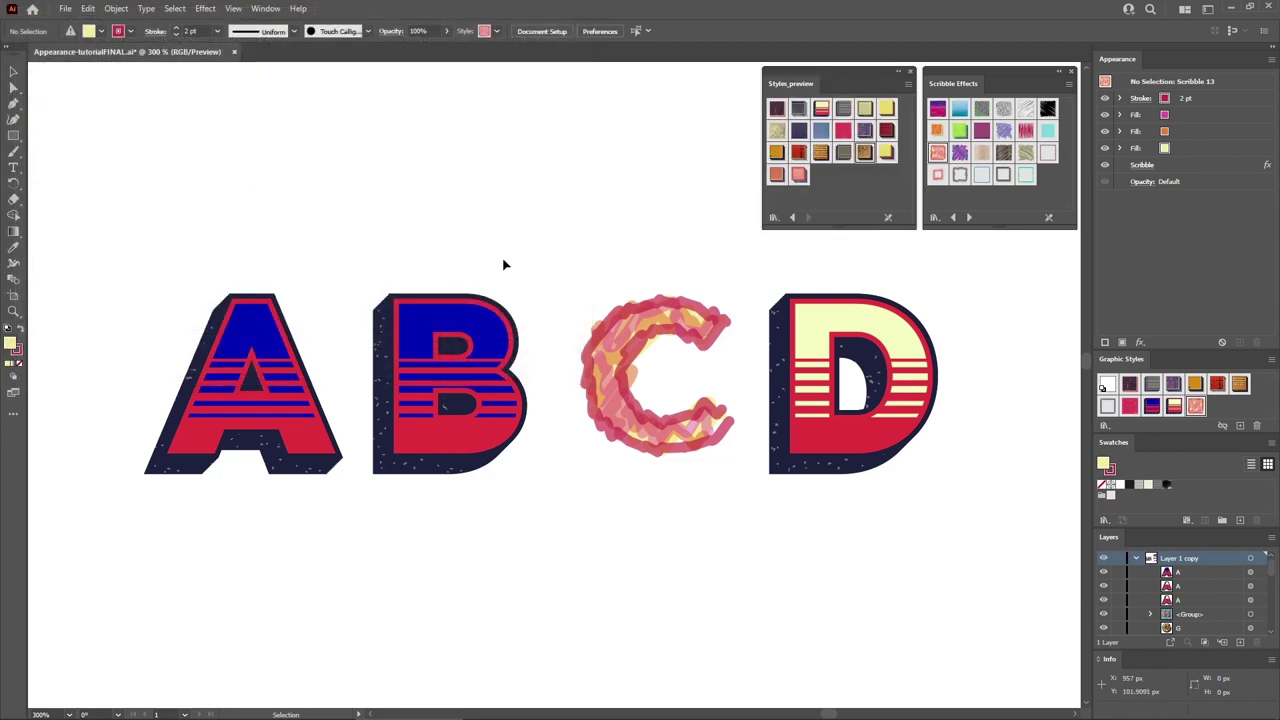
Apply the tan textured style from the Styles_preview library to the letter B and close both open style libraries.
click(506, 353)
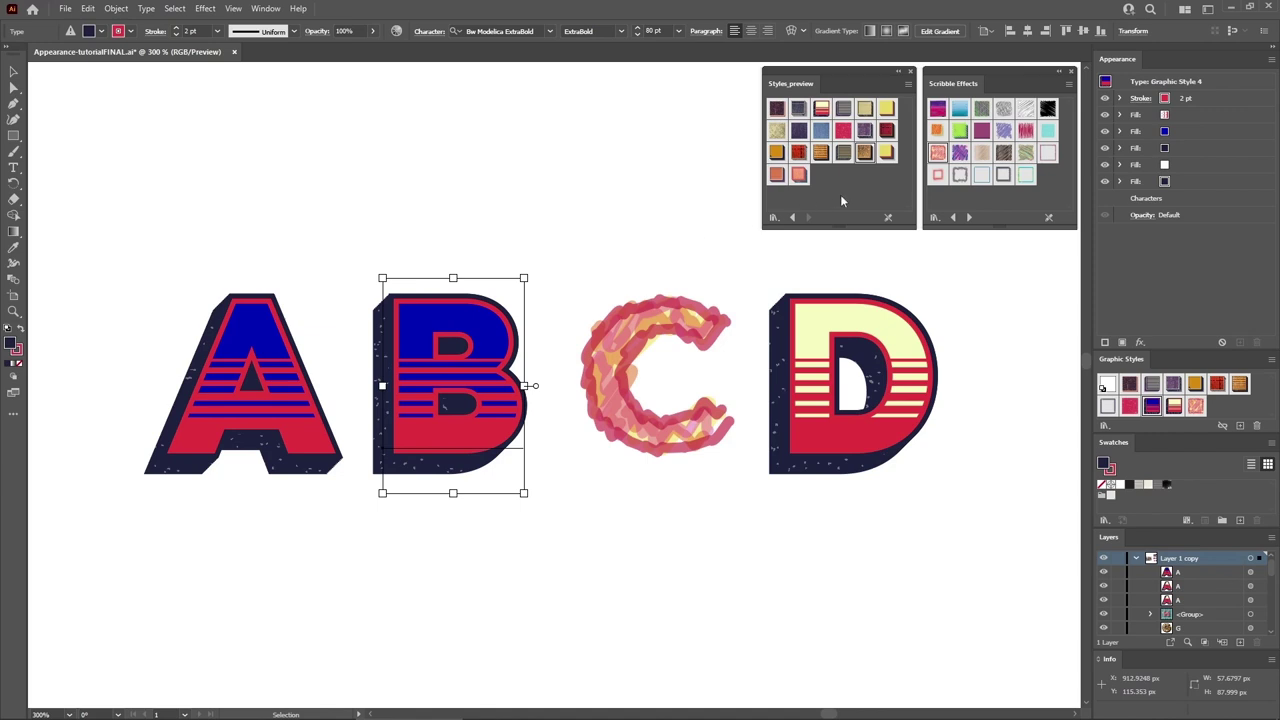
click(865, 152)
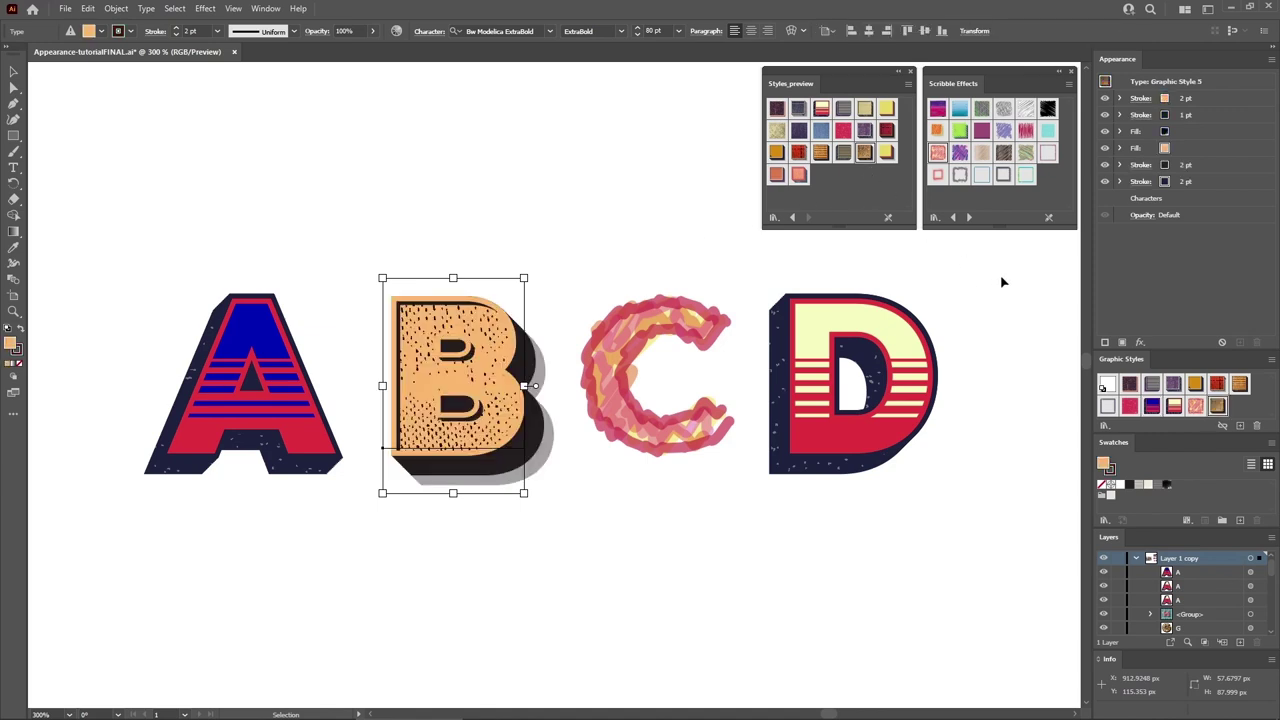
click(1003, 282)
click(910, 73)
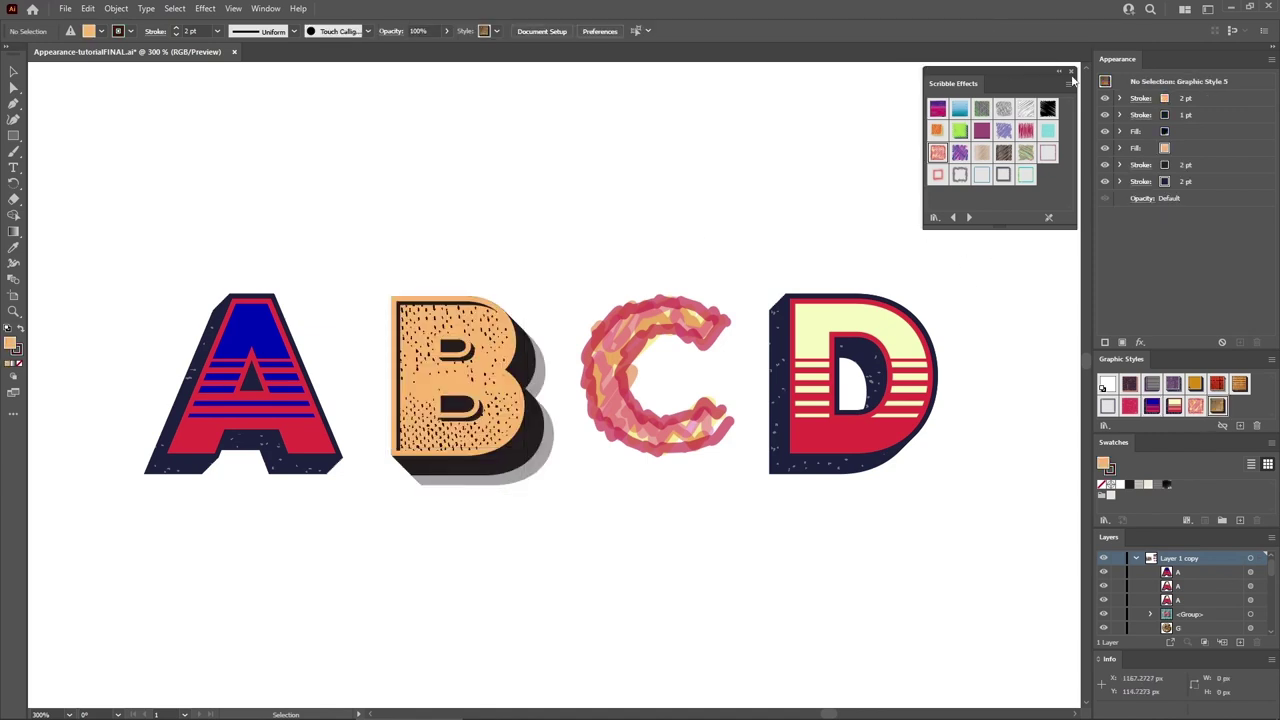
click(1071, 72)
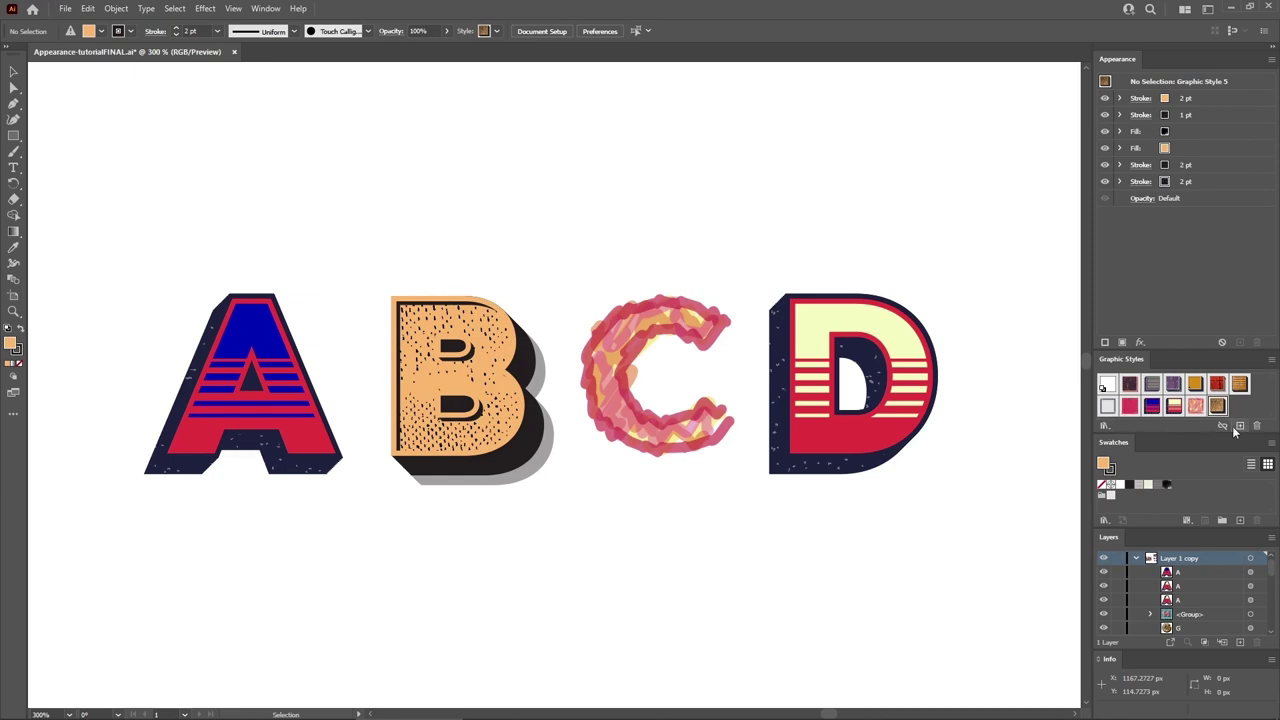
Apply Graphic Style 14 to the first black M and Graphic Style 3 to the middle black M.
click(1271, 360)
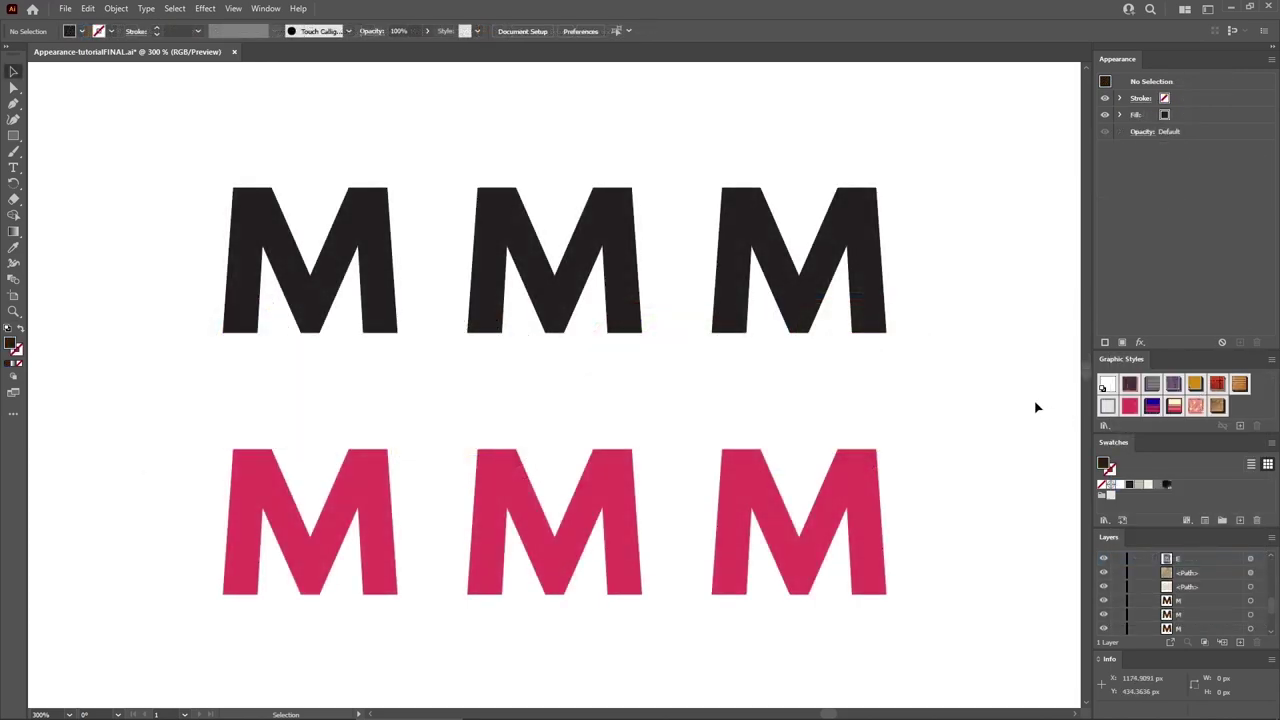
click(394, 274)
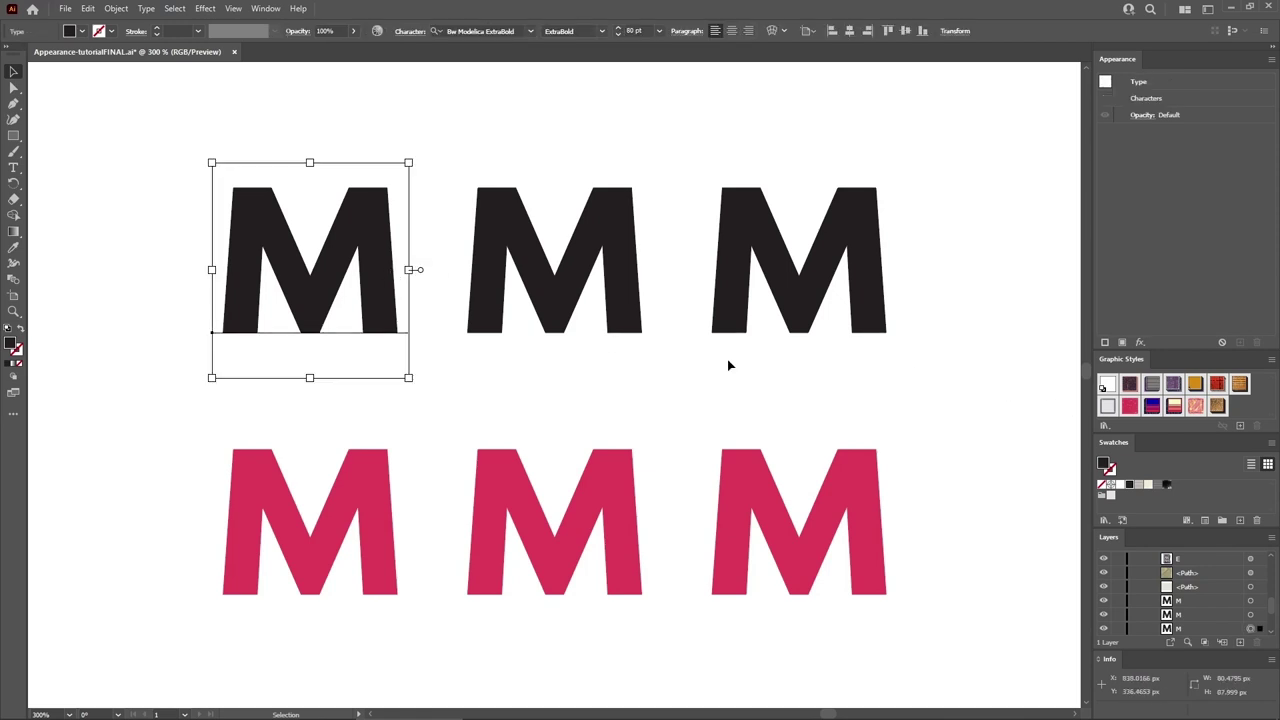
click(1107, 405)
click(508, 343)
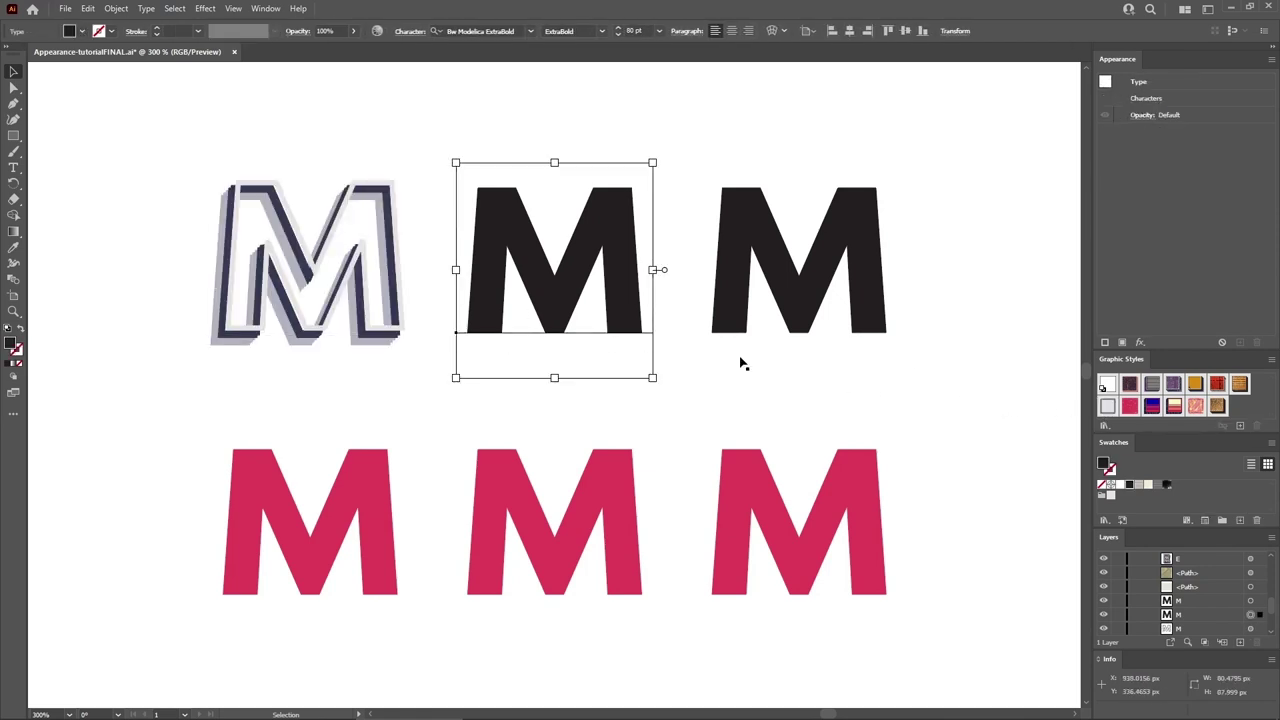
click(1127, 409)
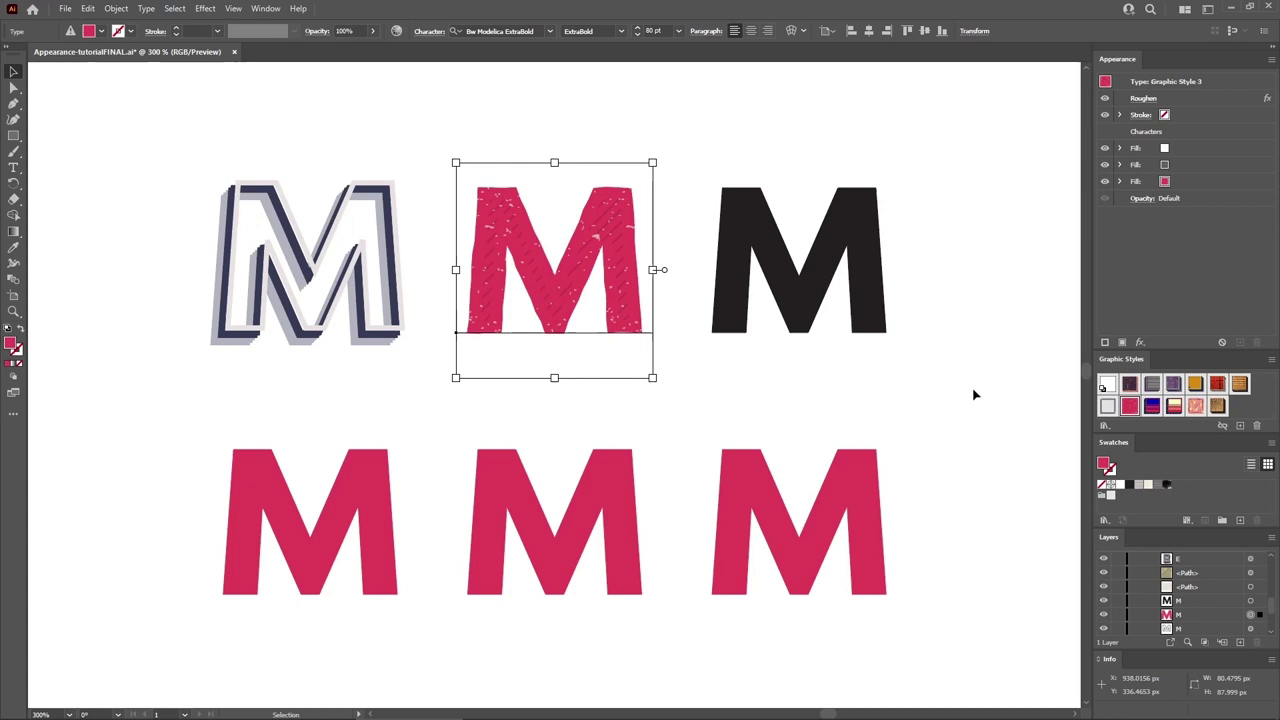
click(940, 386)
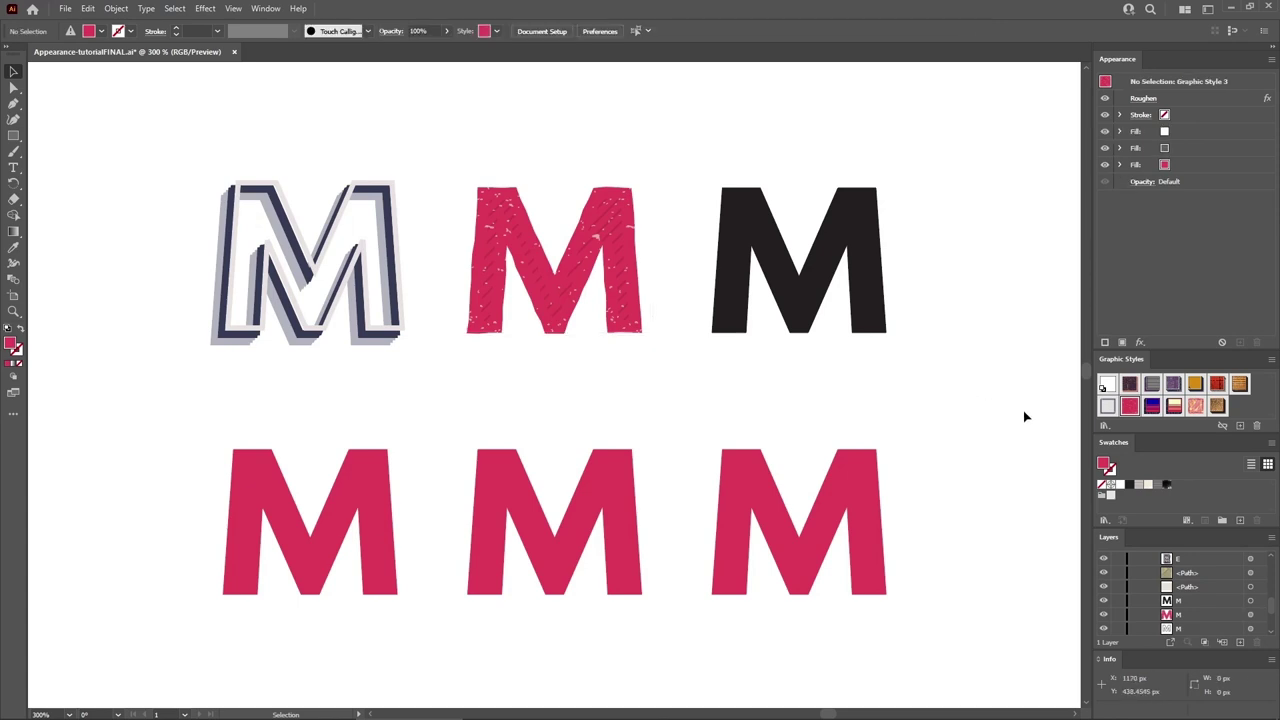
Merge Graphic Style 14 and Graphic Style 3 into Graphic Style 8 and apply it to the third black M.
key(a)
click(1271, 360)
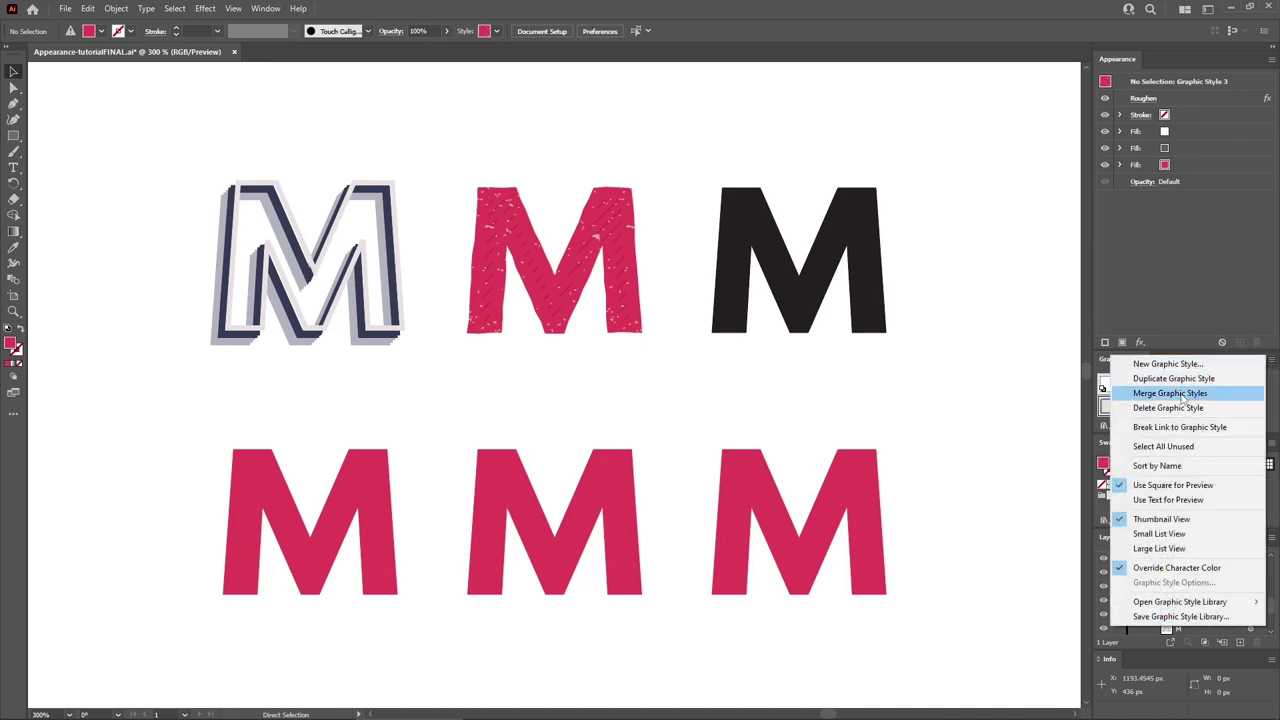
click(1183, 394)
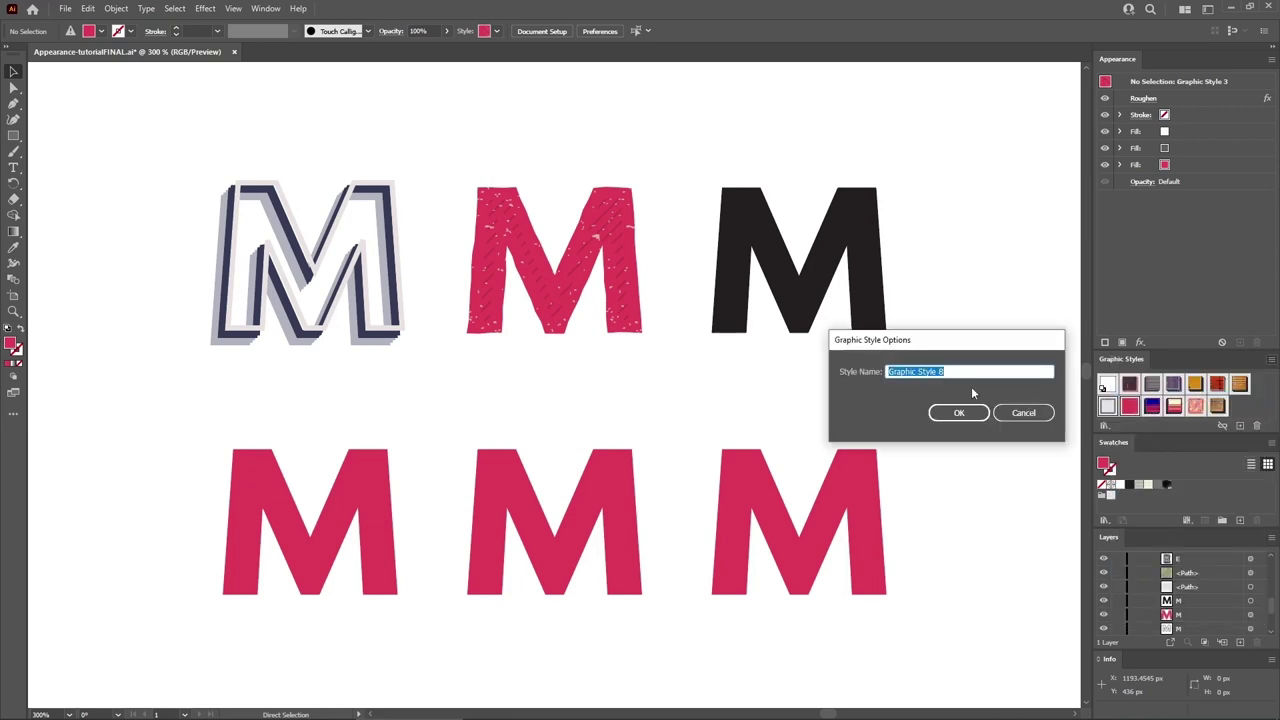
click(958, 413)
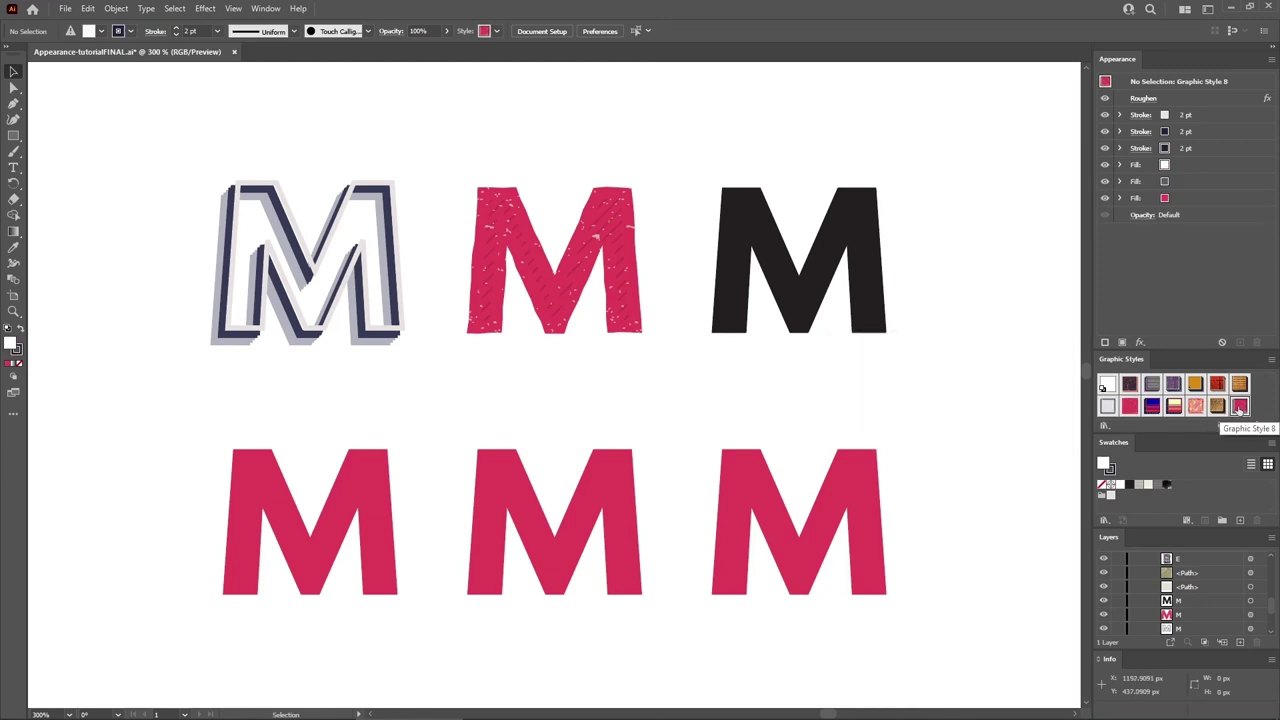
click(866, 330)
click(1240, 406)
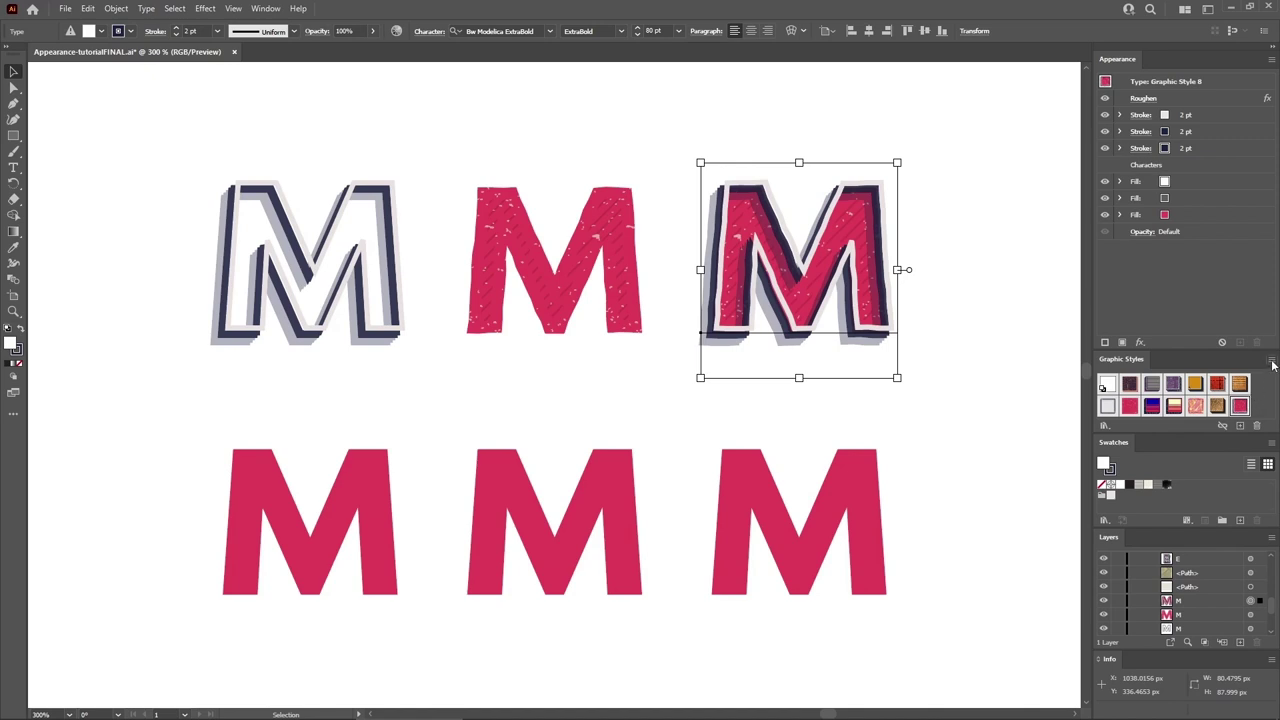
Select all unused graphic styles and delete them.
click(1272, 362)
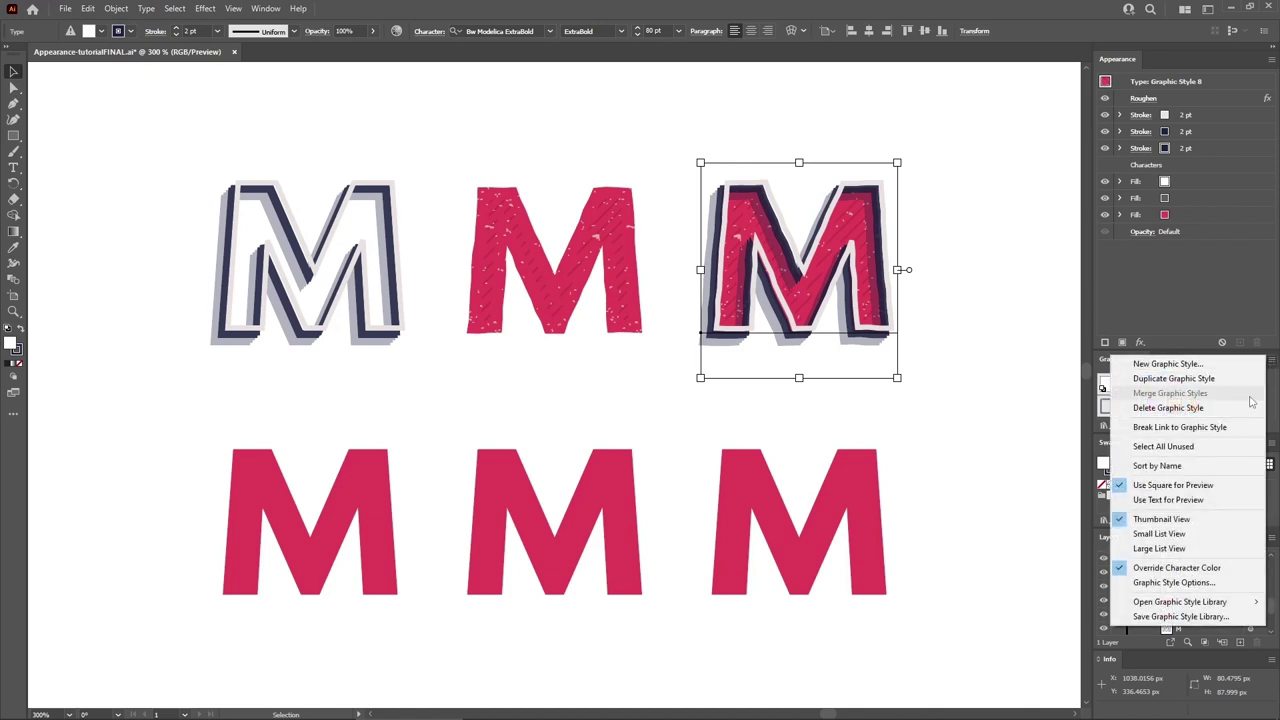
click(1204, 449)
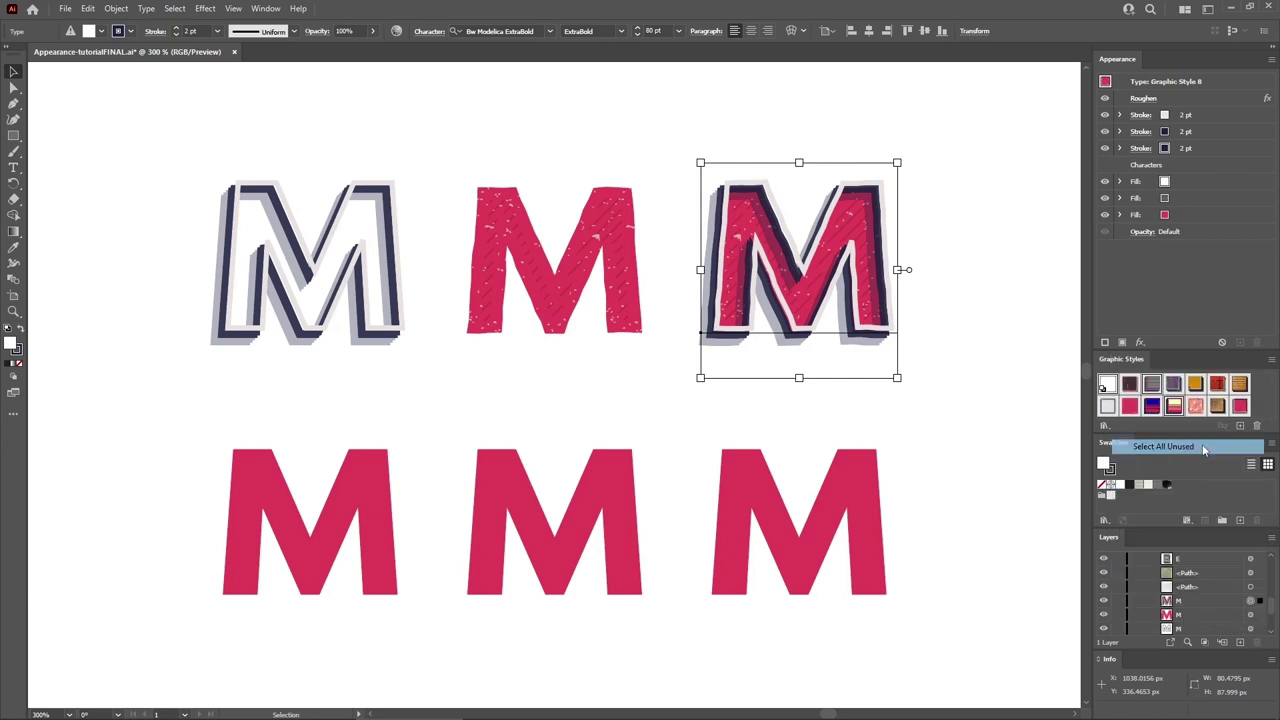
click(1258, 424)
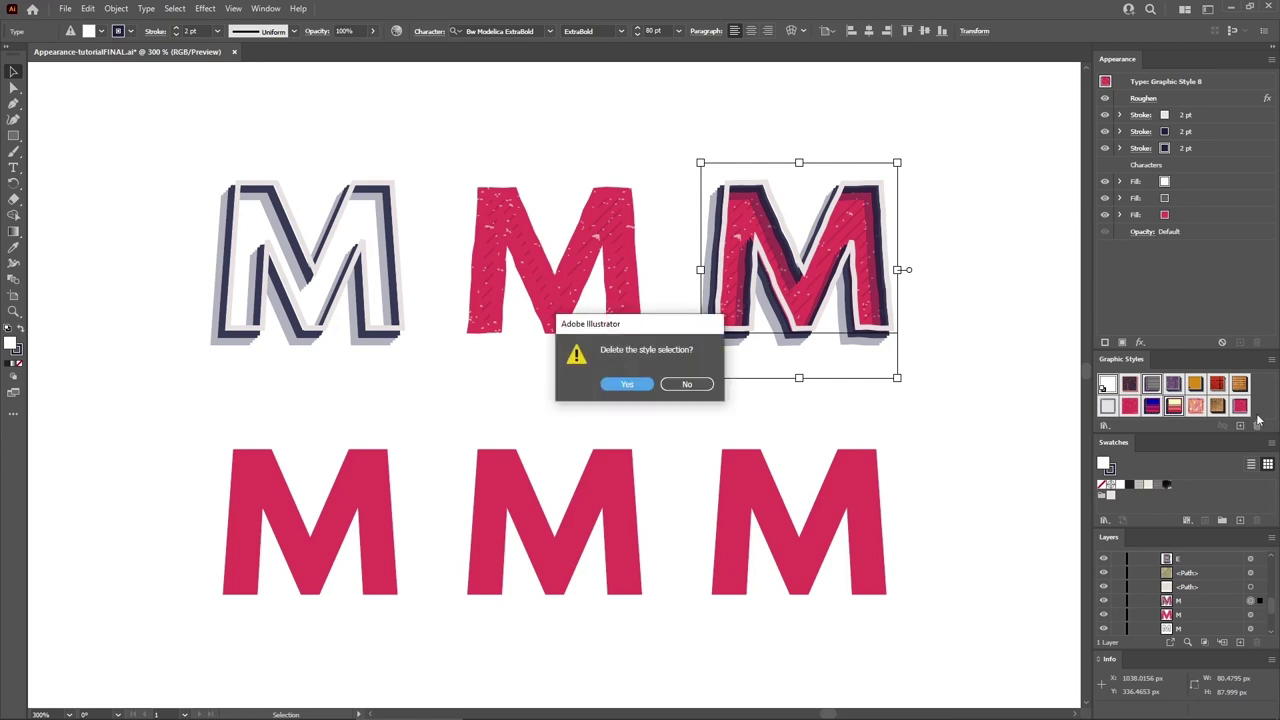
key(Return)
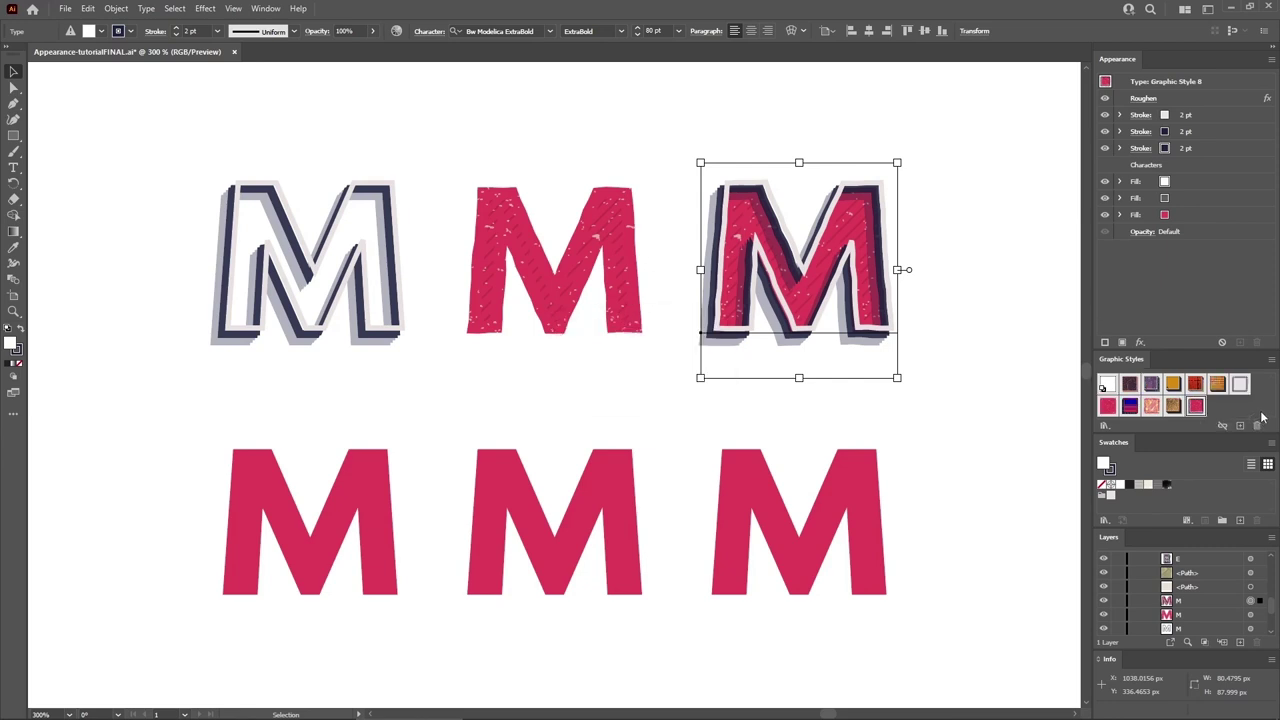
Sort the graphic styles by name and rename Graphic Style 8 as Pink.
click(1271, 359)
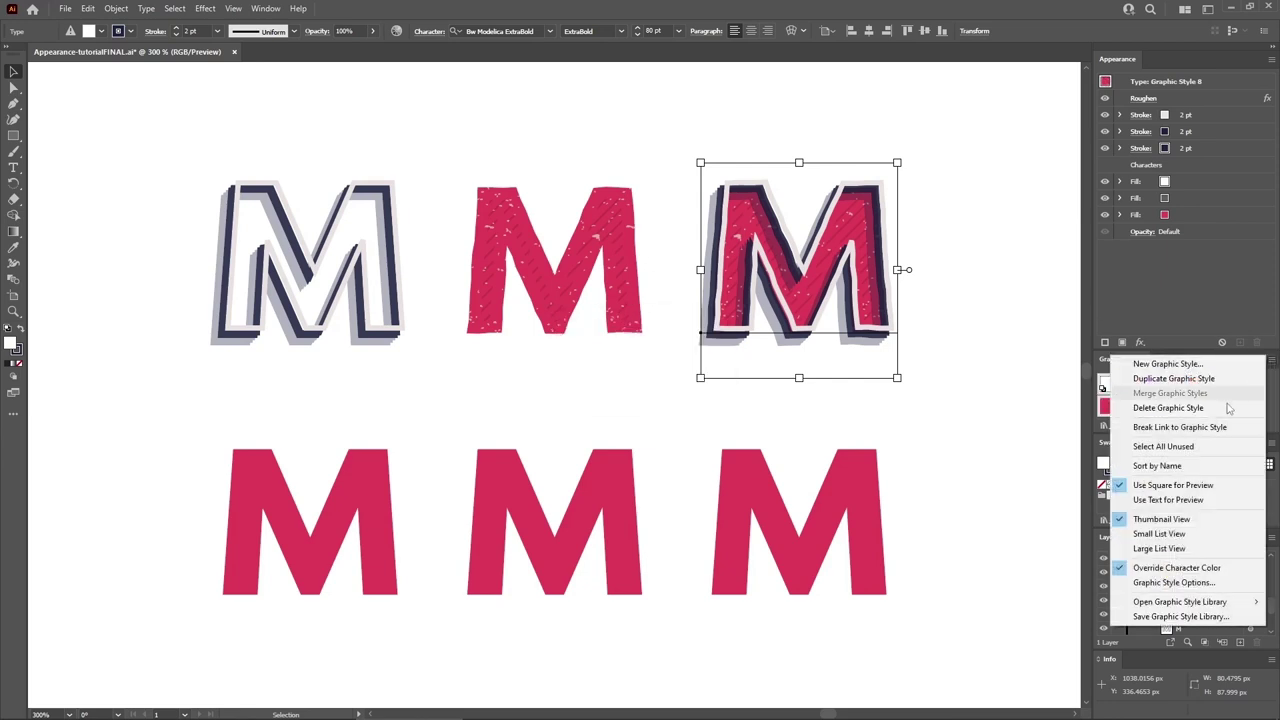
click(1201, 467)
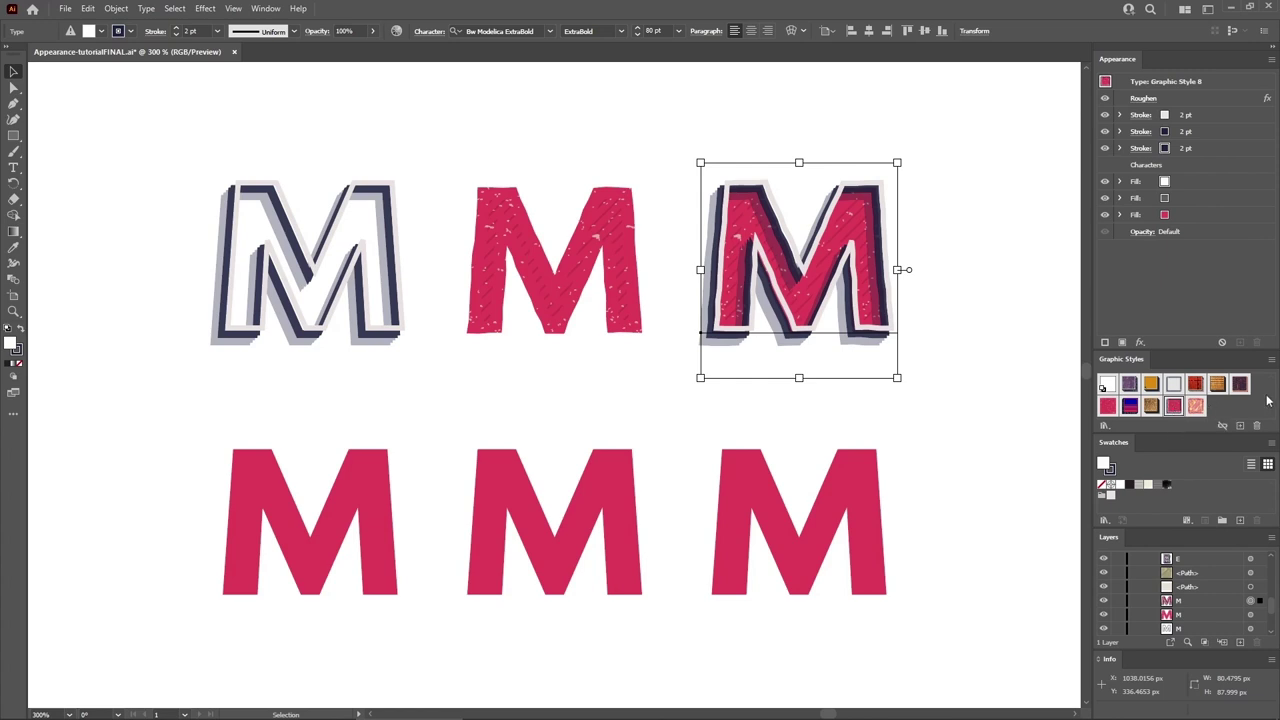
click(1272, 362)
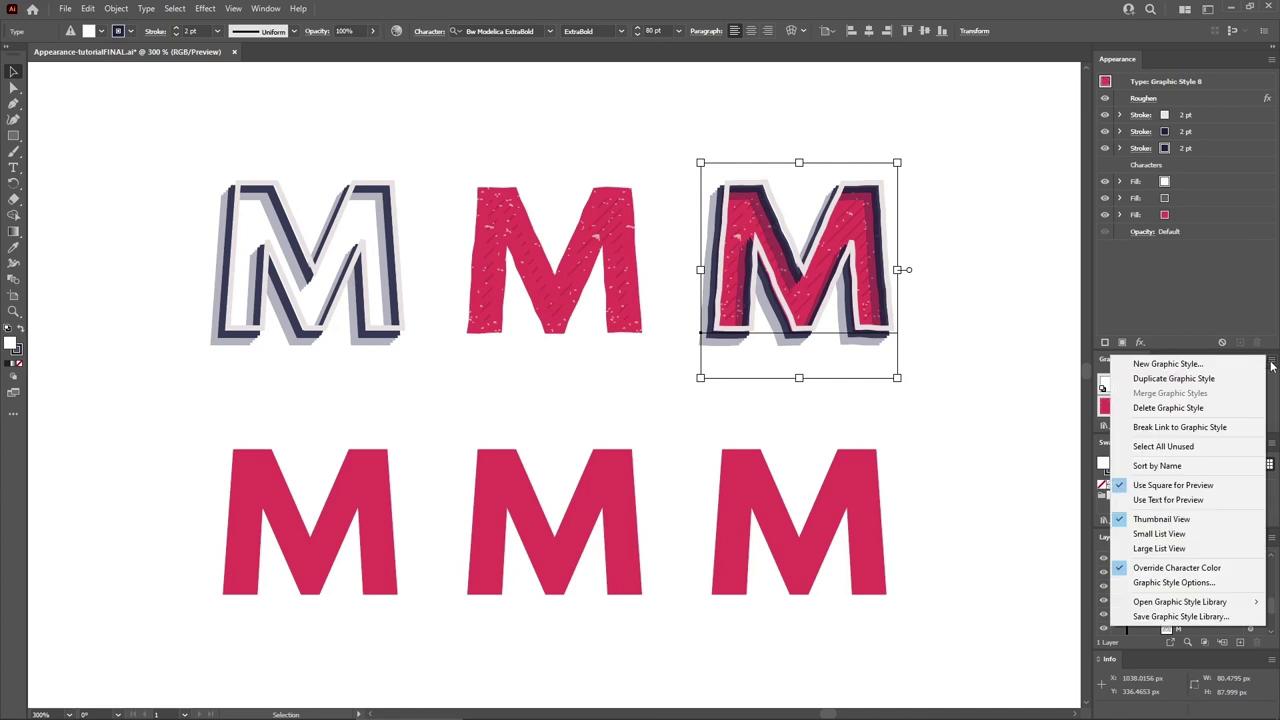
click(1198, 584)
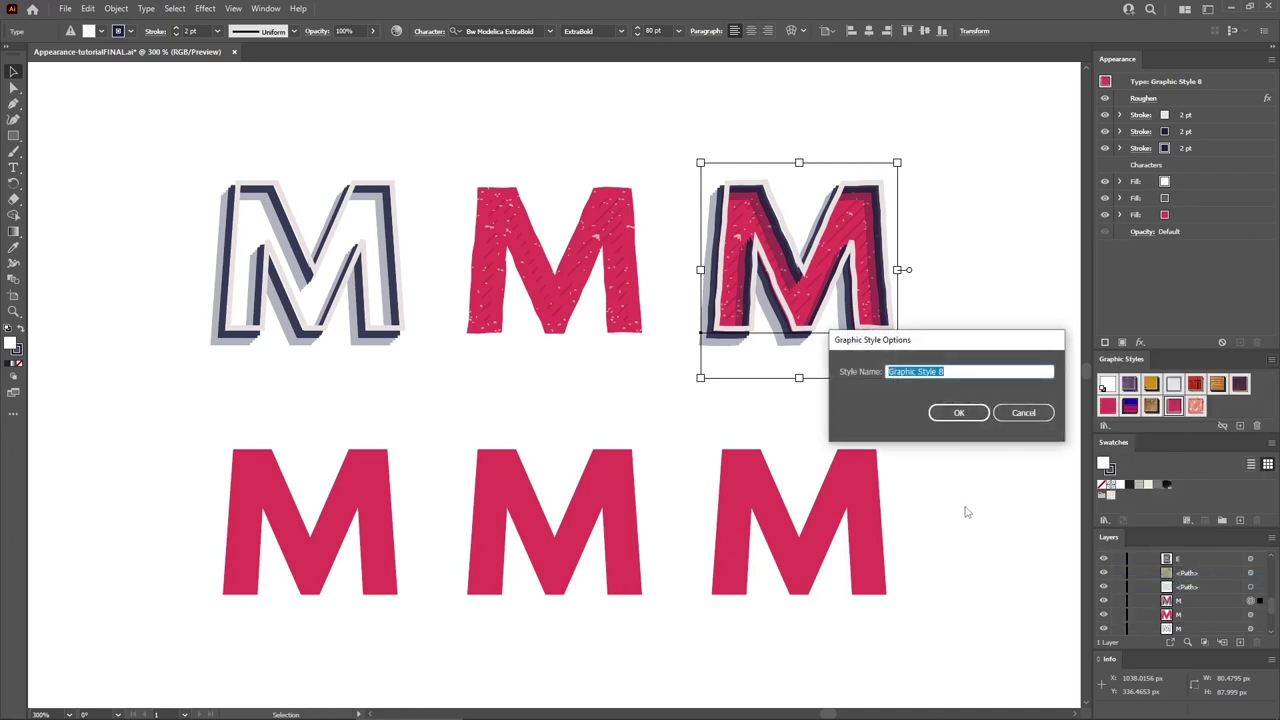
text(Pink)
key(Return)
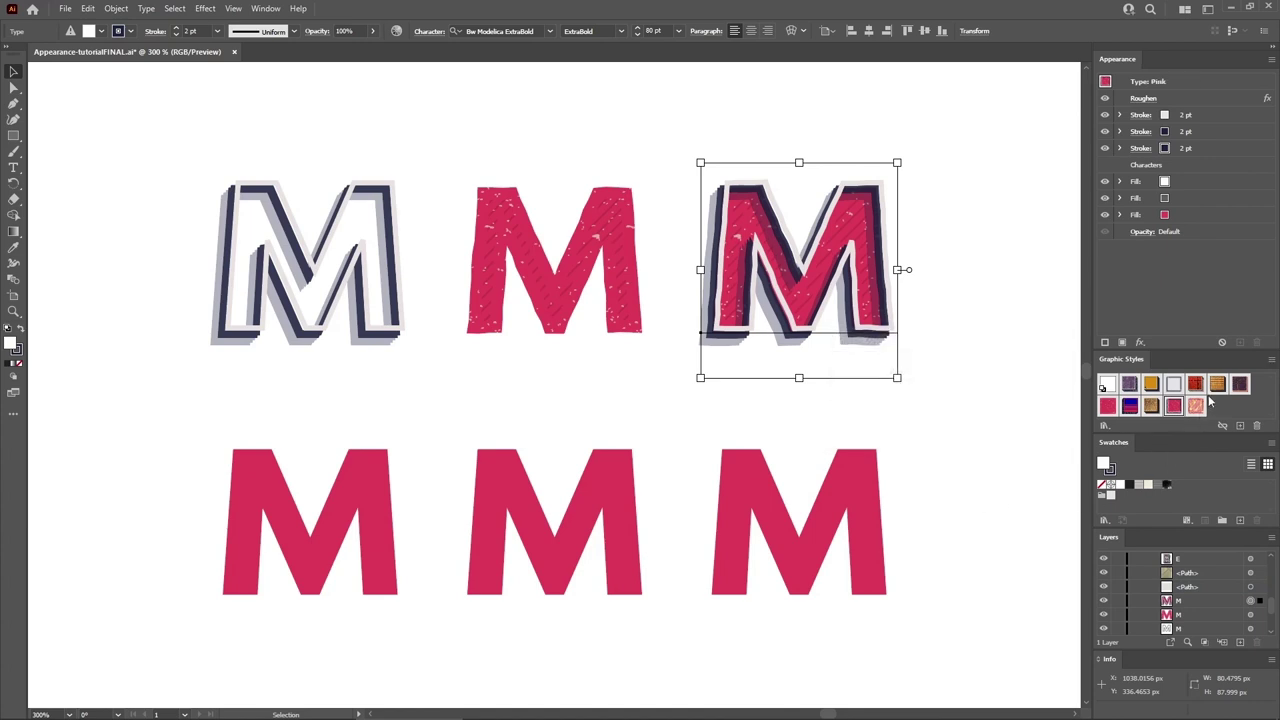
Preview the graphic style thumbnails on text, and return them to the square preview.
click(1271, 359)
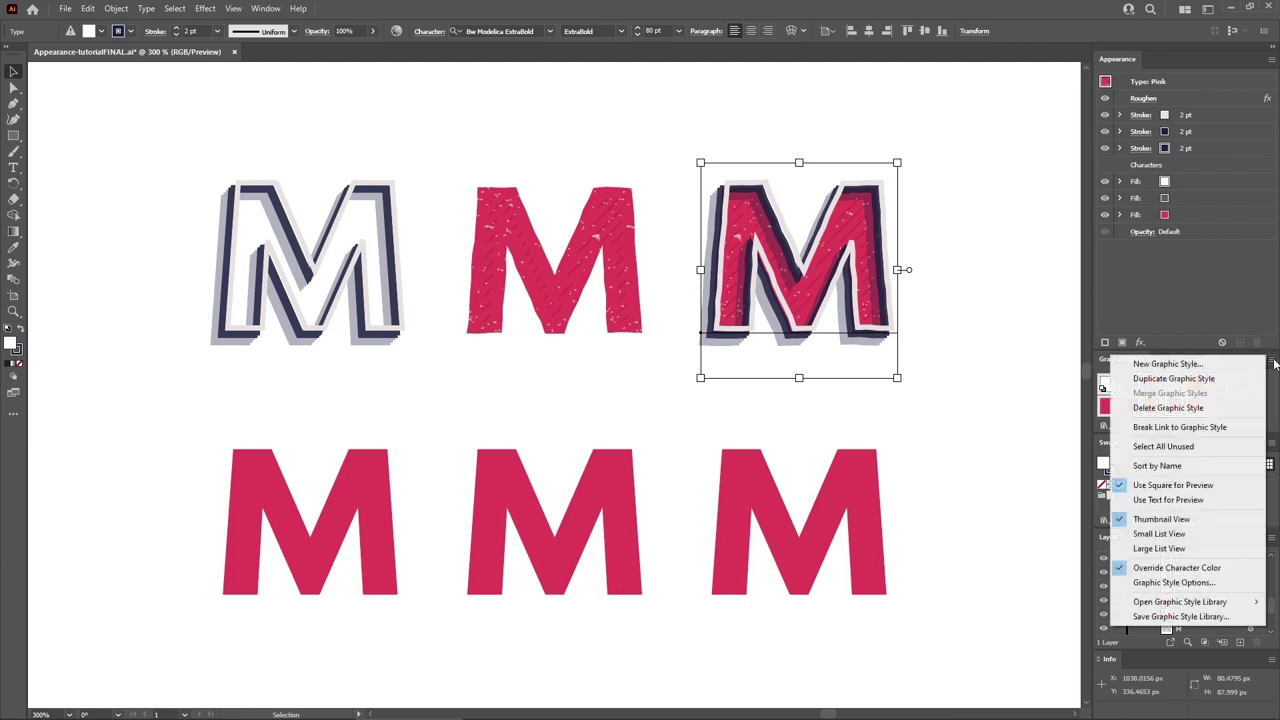
click(1170, 500)
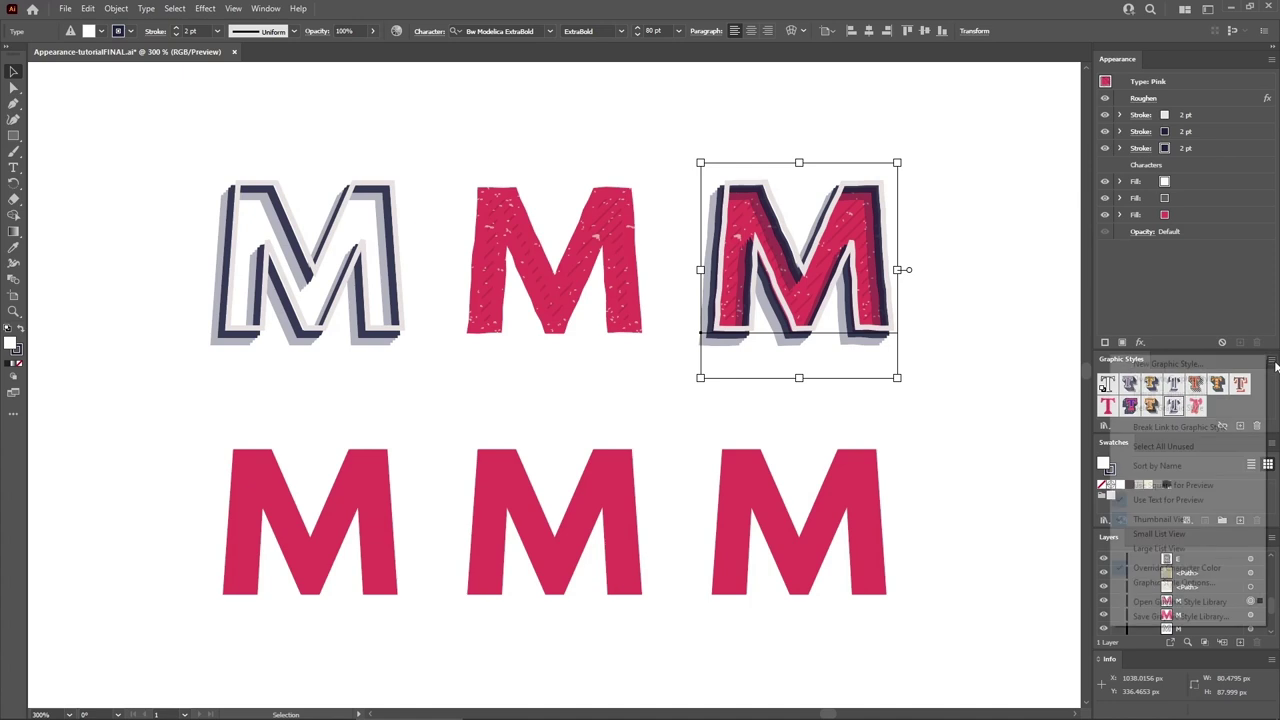
click(1170, 485)
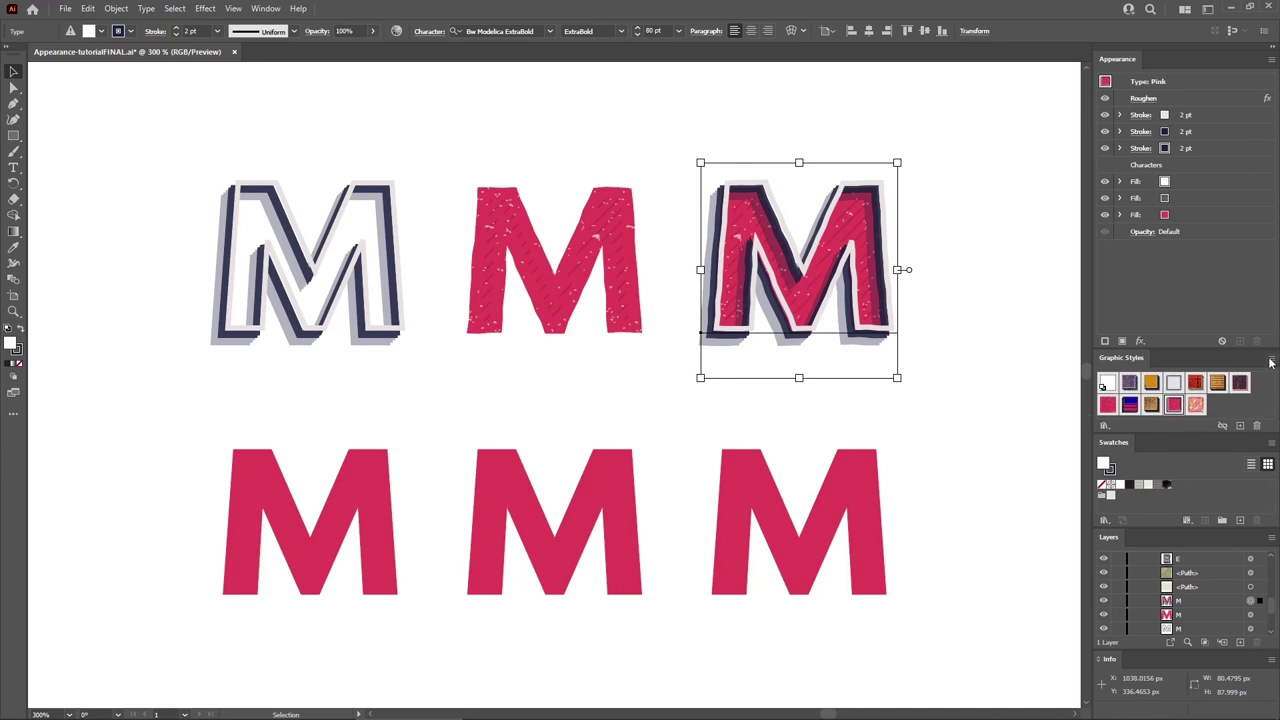
Show the graphic styles as a small list, enlarge their panel and switch them to the large list view.
click(1271, 358)
click(1174, 533)
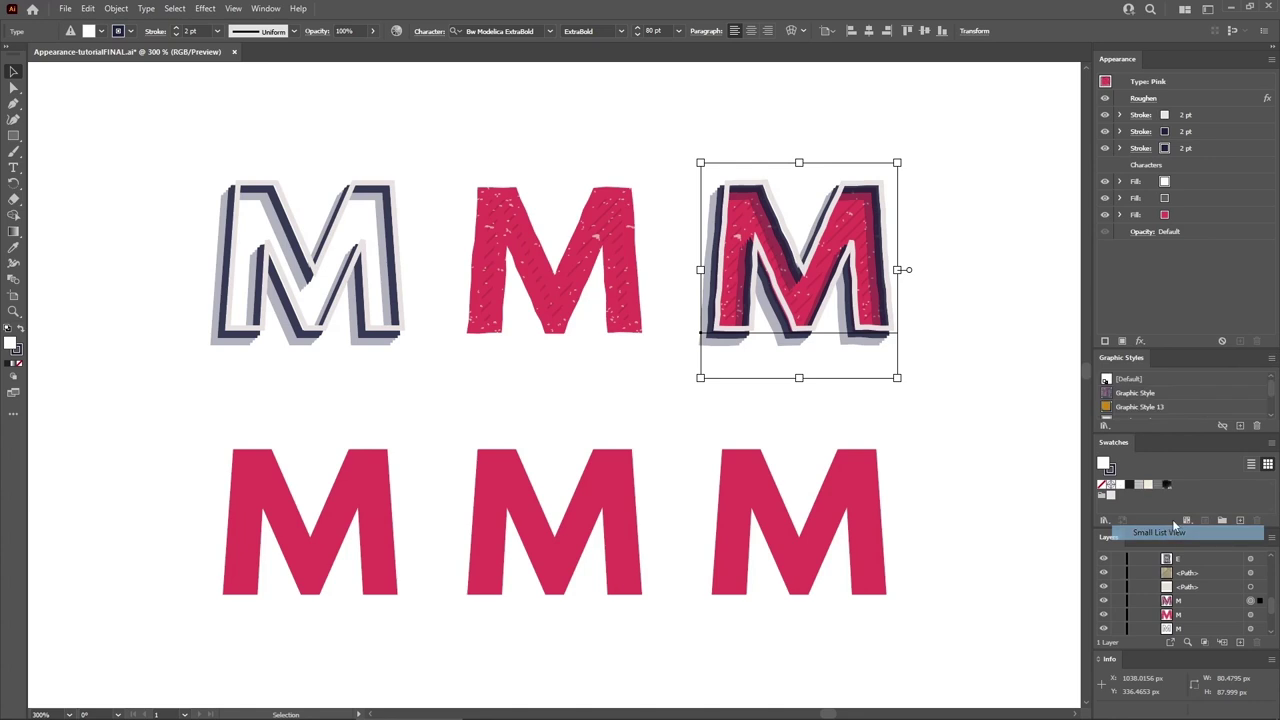
drag(1202, 349, 1202, 160)
click(1270, 170)
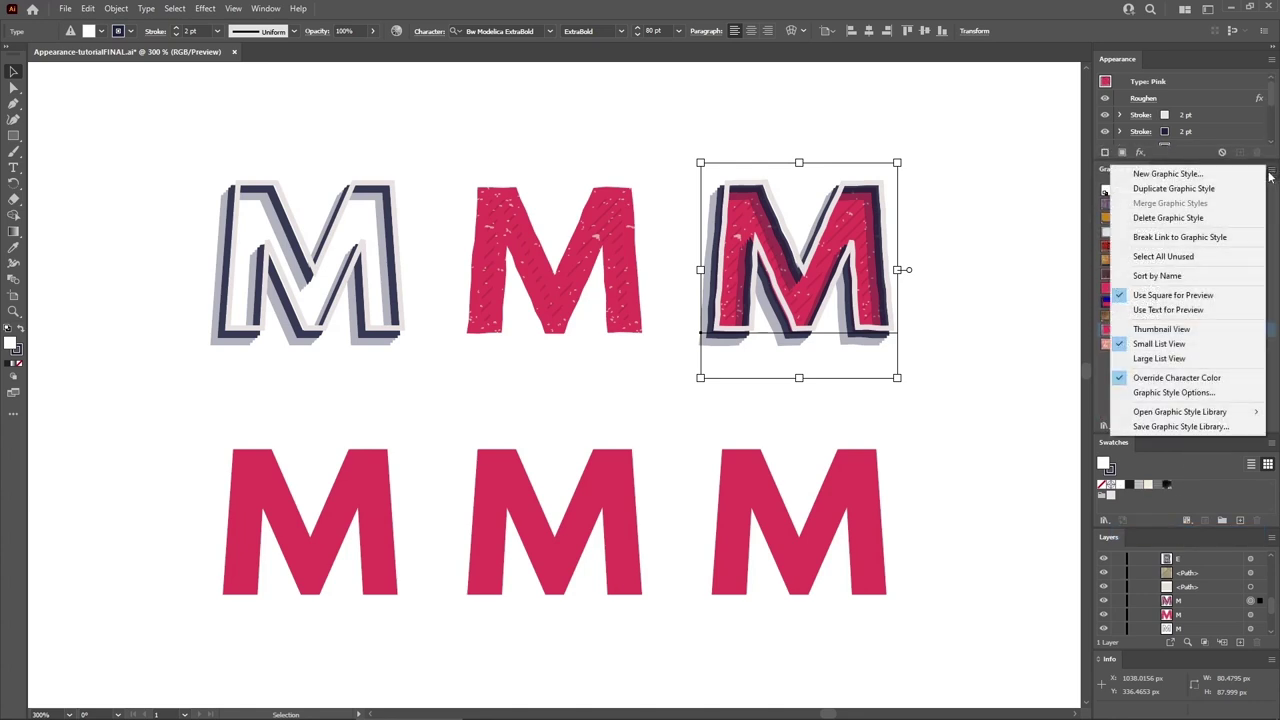
click(1180, 359)
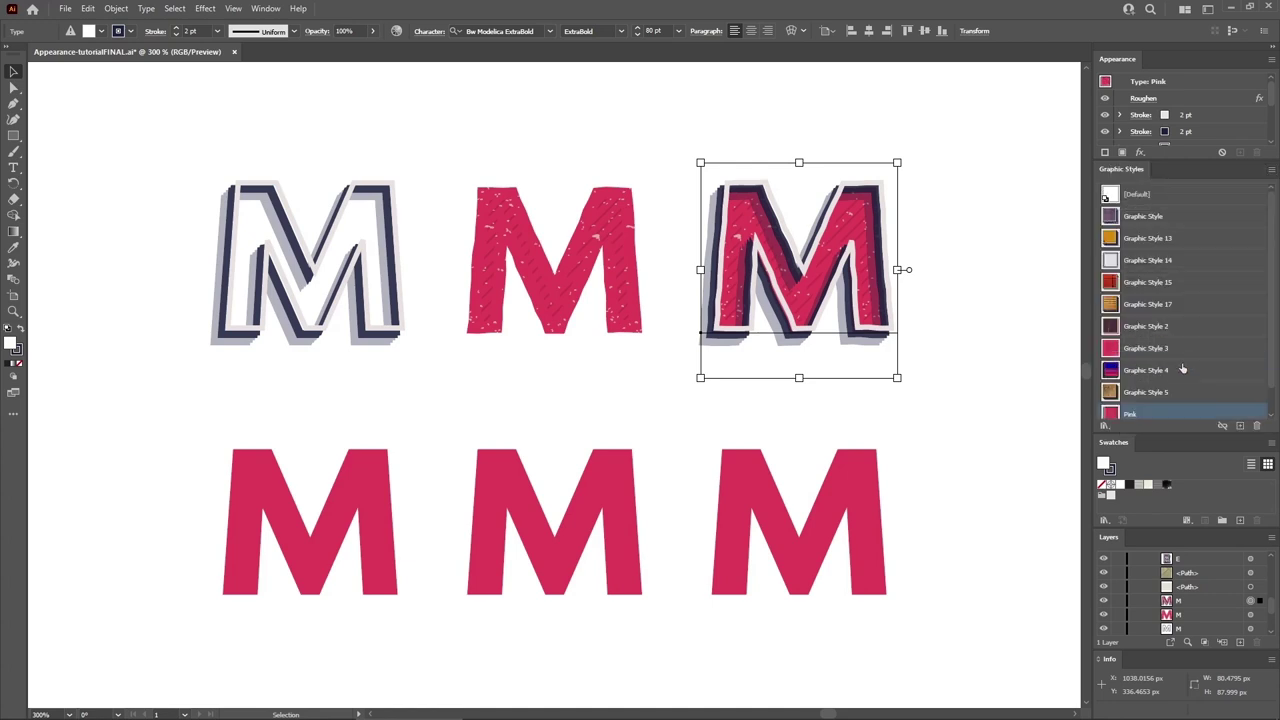
right_click(1110, 306)
Enable Override Character Color and apply Graphic Style 14 to the middle pink M of the lower row.
click(1271, 170)
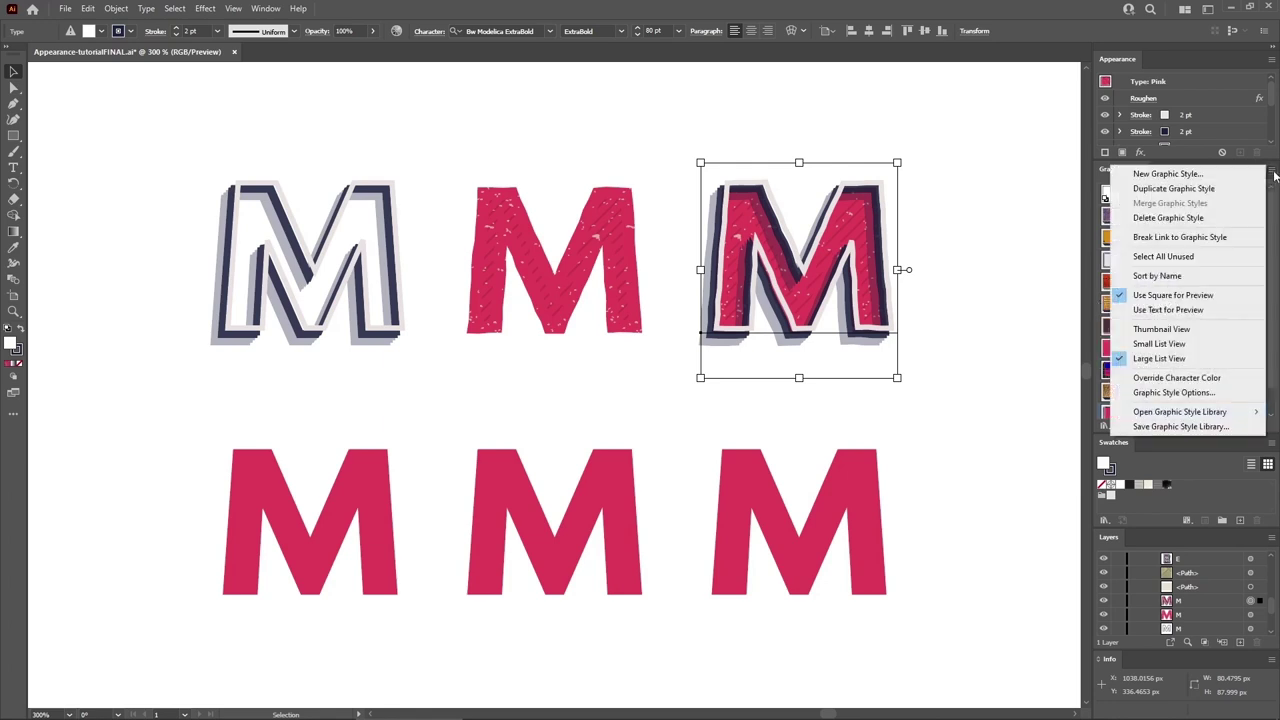
click(1160, 382)
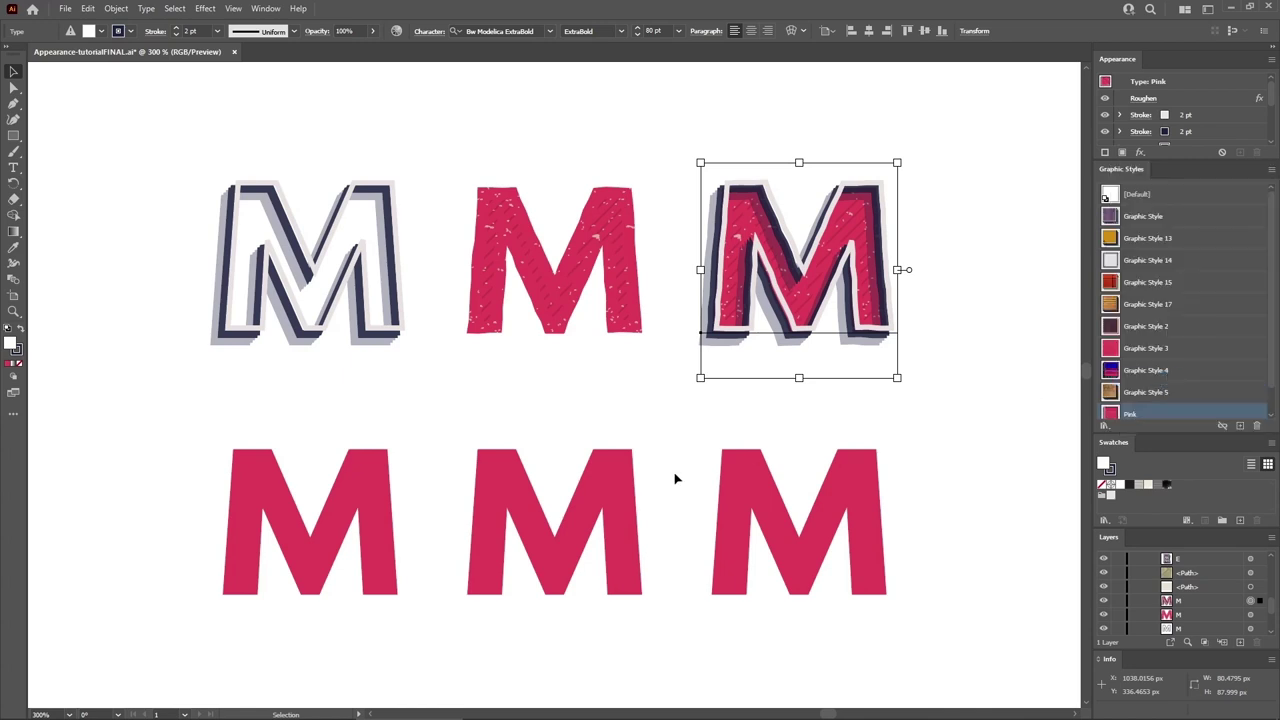
click(598, 497)
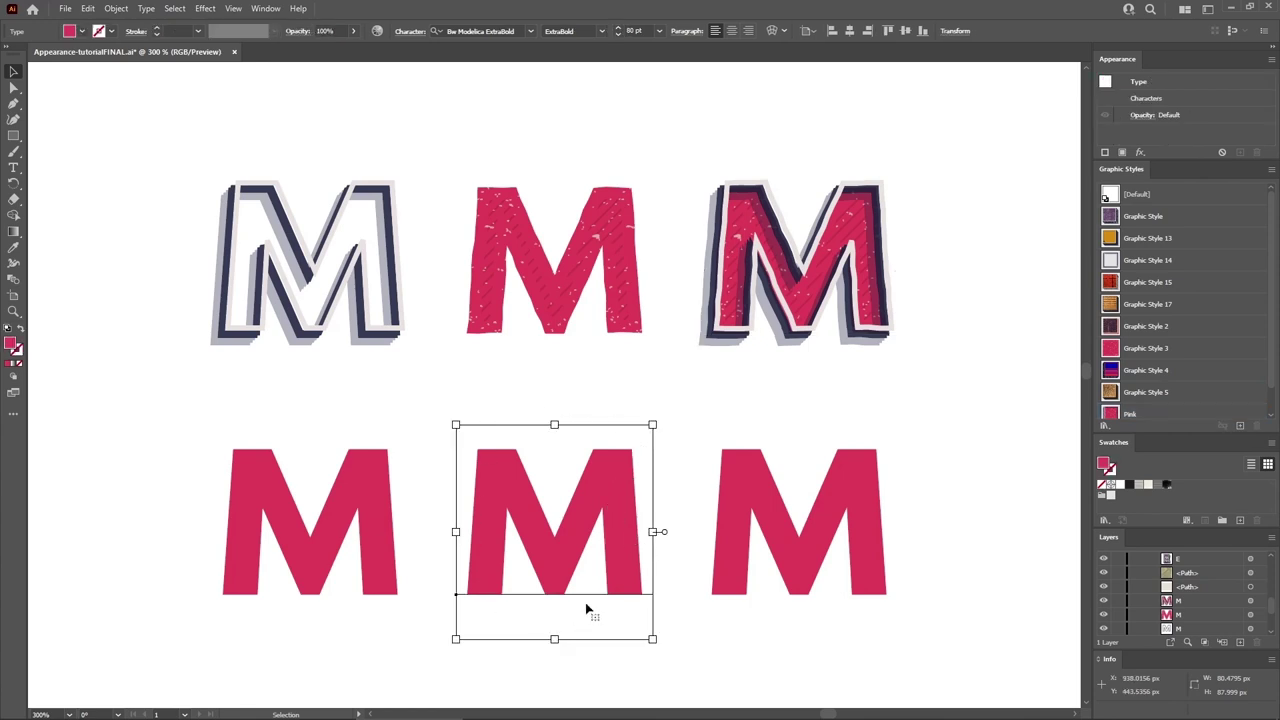
click(1110, 263)
click(1010, 382)
Disable Override Character Color and apply Graphic Style 14 to the last pink M of the lower row.
click(1271, 169)
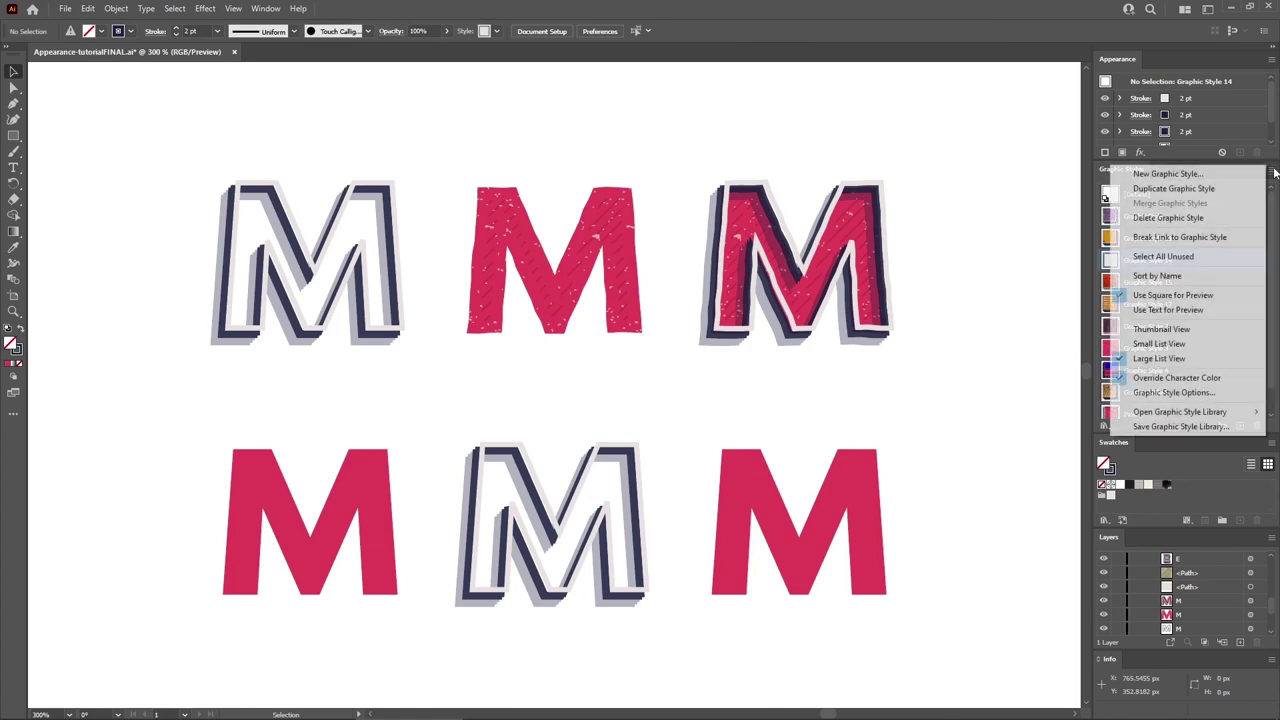
click(1175, 378)
click(862, 500)
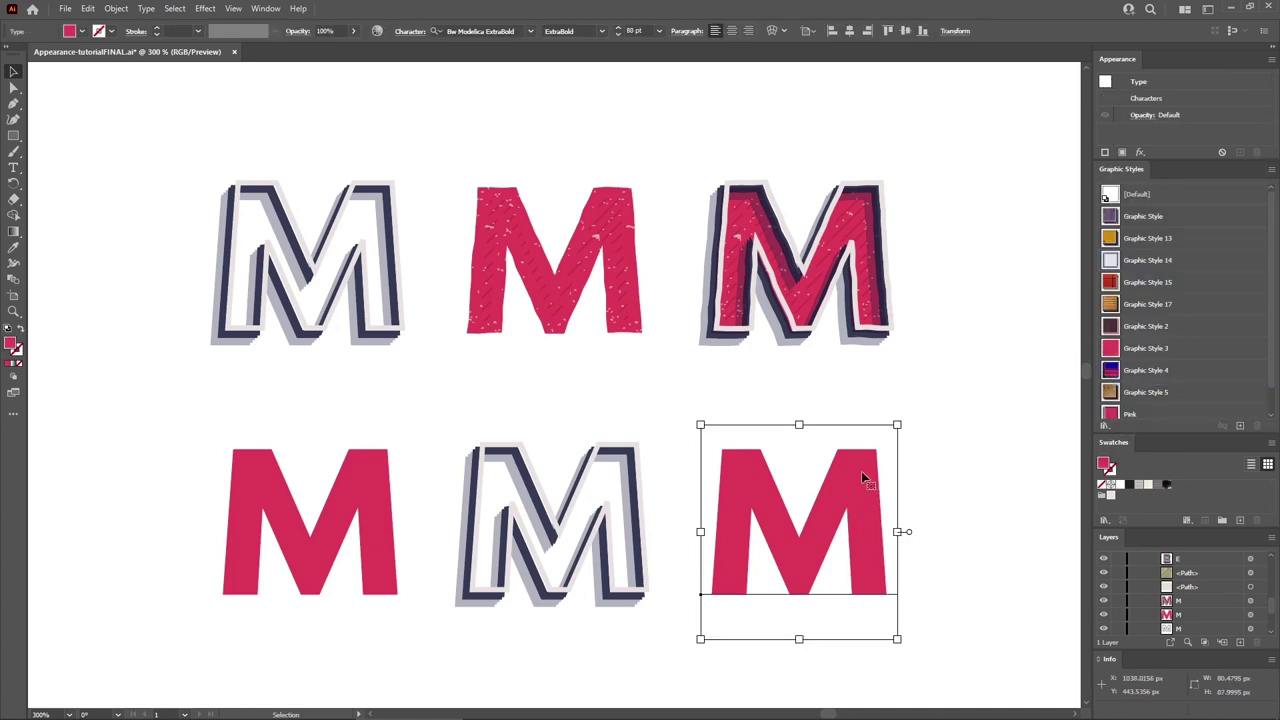
click(1111, 260)
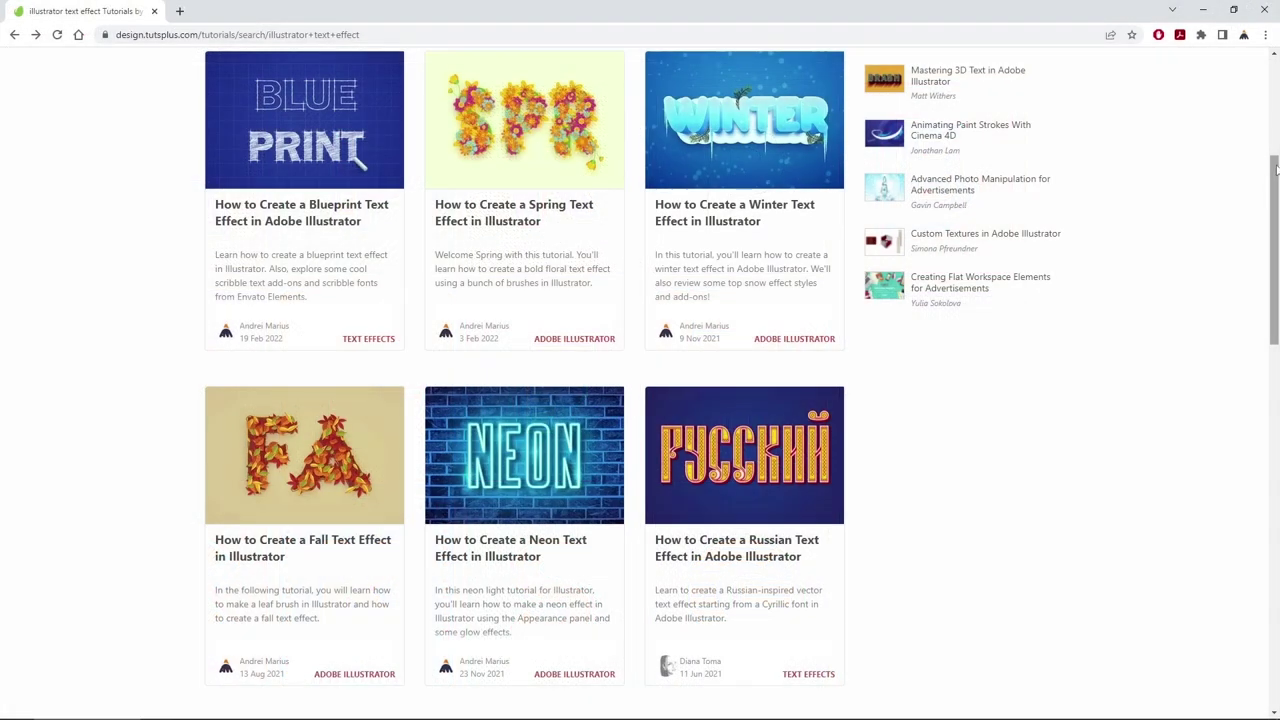
drag(1275, 170, 1277, 450)
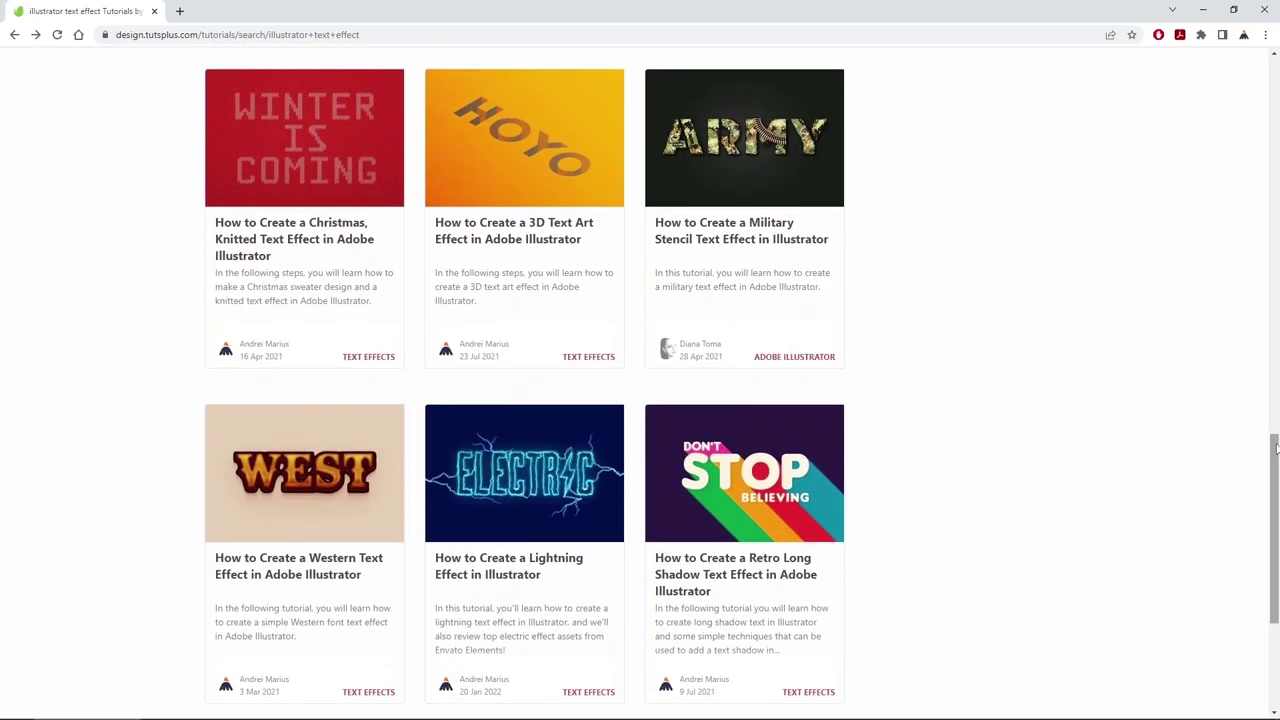